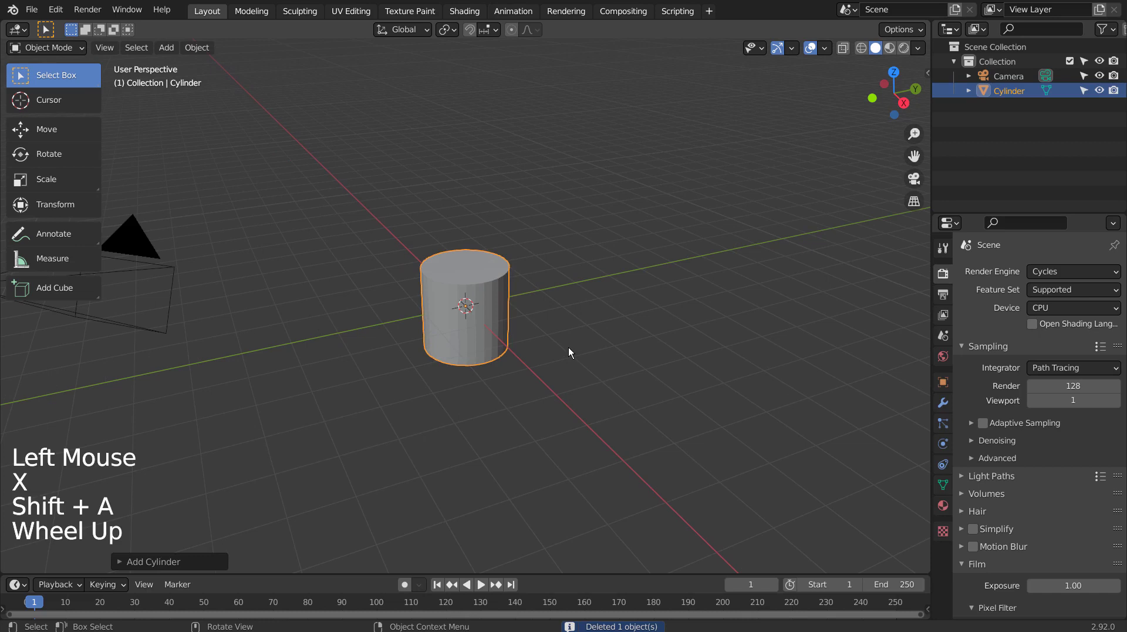
# - Add 25 evenly spaced horizontal loop cuts around the cylinder's side in Edit Mode
pyautogui.scroll(4, 568, 347)
pyautogui.press('Tab')
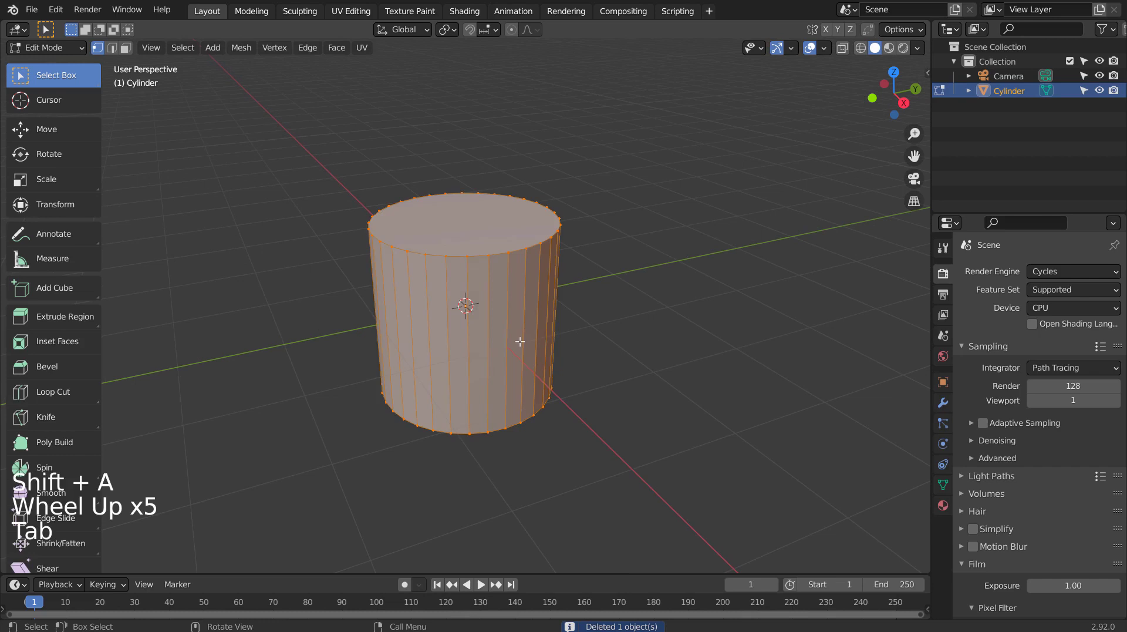
pyautogui.hotkey('ctrl', 'r')
pyautogui.click(481, 338)
pyautogui.click(481, 339)
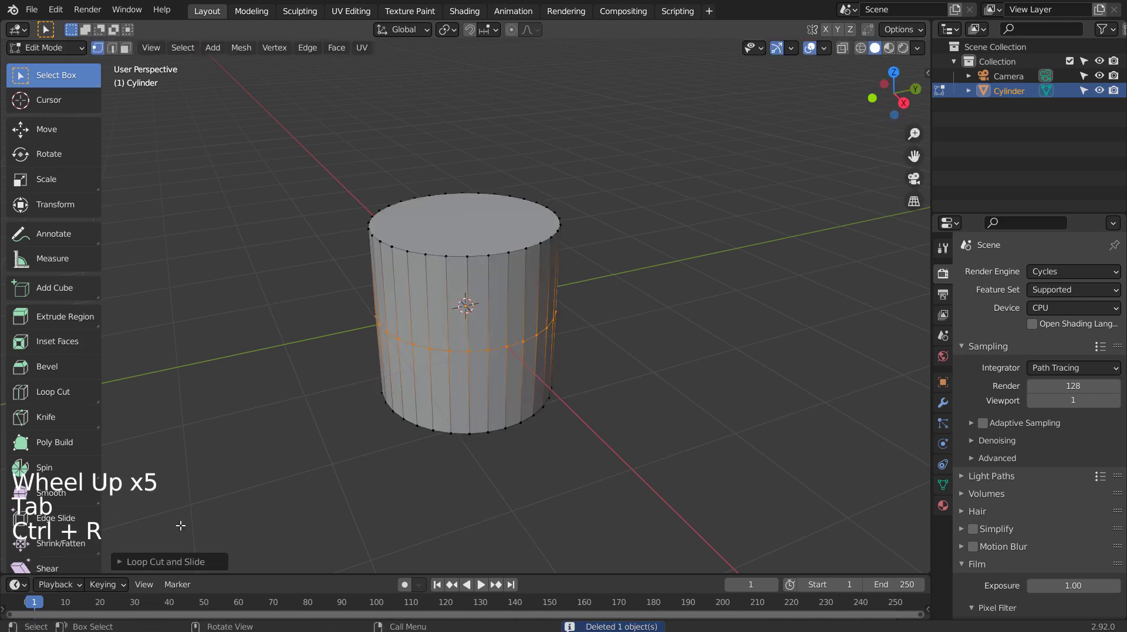
pyautogui.click(168, 562)
pyautogui.click(253, 446)
pyautogui.write('25')
pyautogui.press('Return')
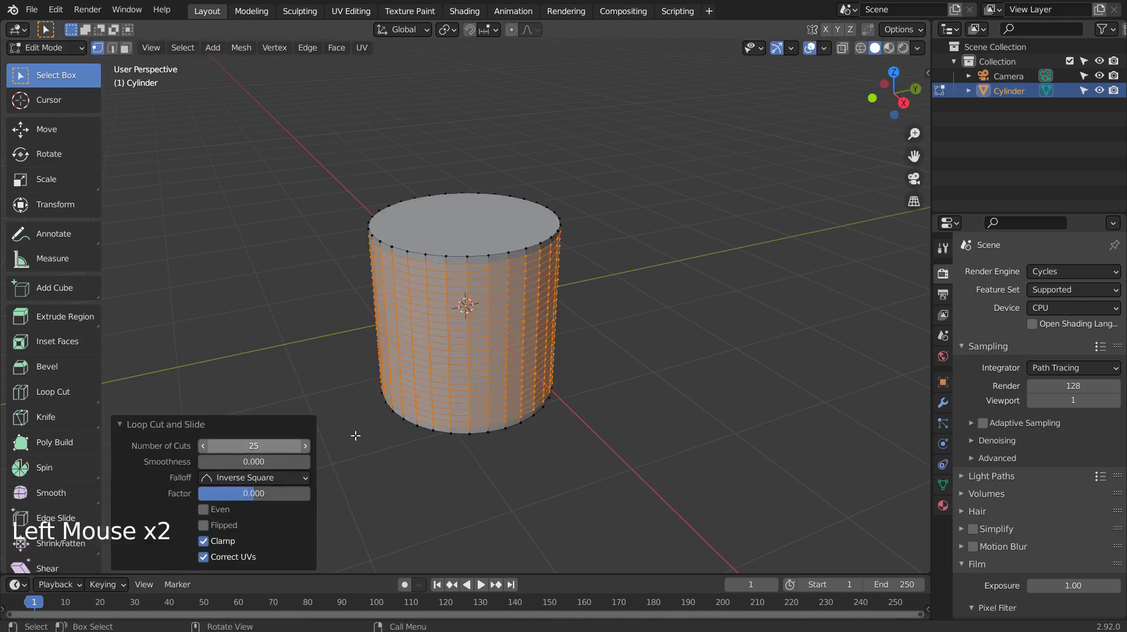
# - Delete every second ring of faces around the cylinder's side, starting with the second ring below the top
pyautogui.scroll(1, 547, 274)
pyautogui.middleClick(547, 274)
pyautogui.moveTo(547, 275)
pyautogui.mouseDown(button='middle')
pyautogui.moveTo(544, 224)
pyautogui.moveTo(546, 281)
pyautogui.mouseUp(button='middle')
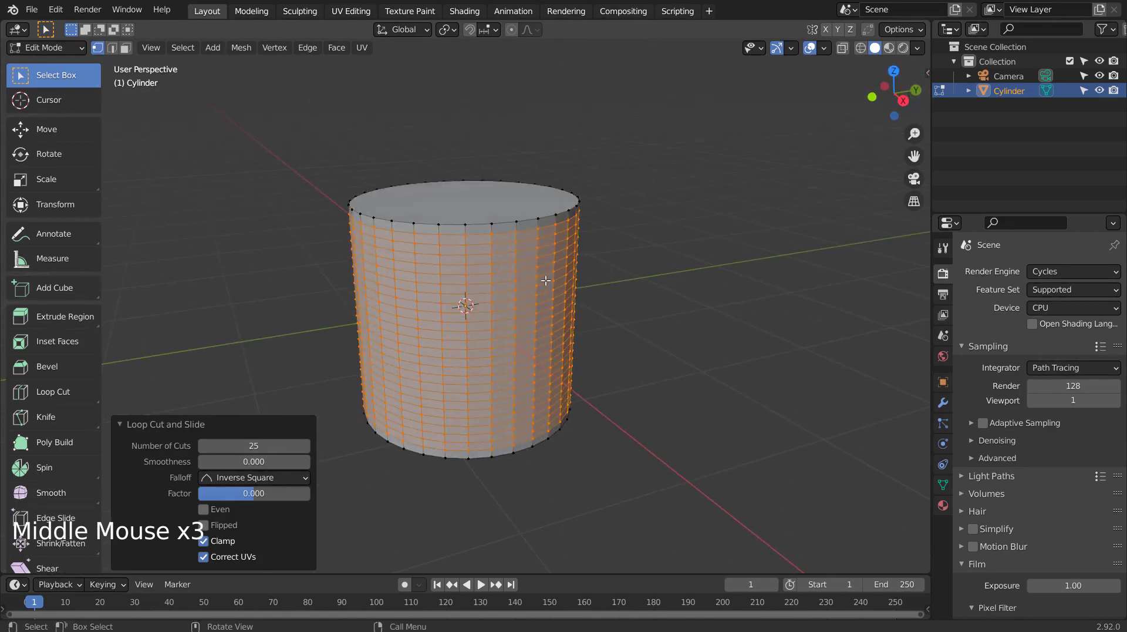
pyautogui.press('2')
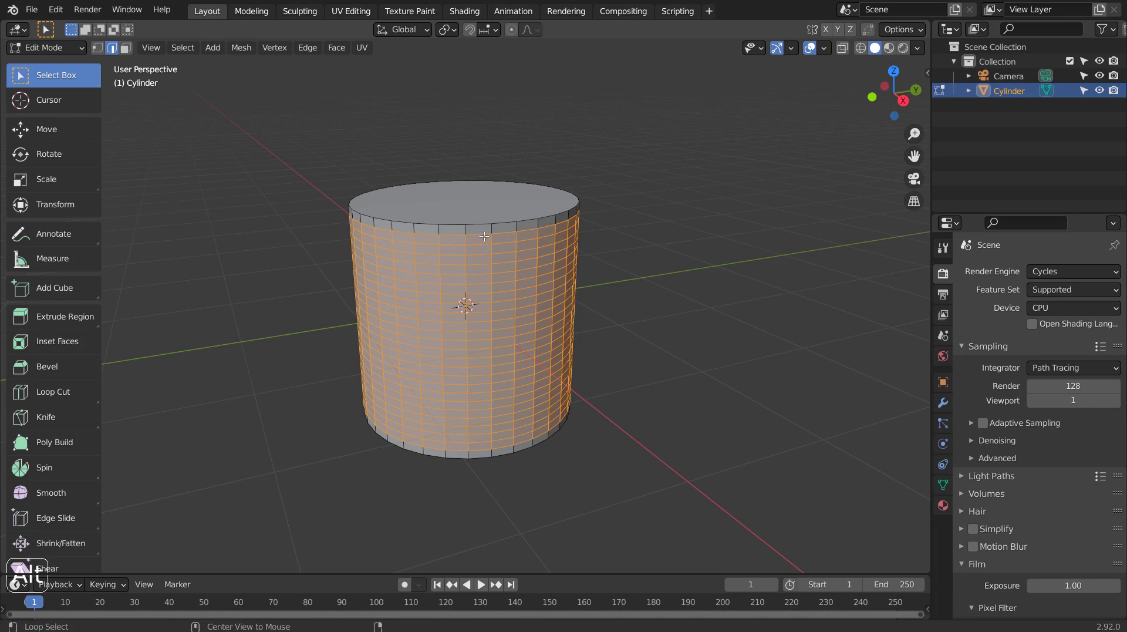
pyautogui.keyDown('alt'); pyautogui.click(483, 236); pyautogui.keyUp('alt')
pyautogui.press('3')
pyautogui.keyDown('alt'); pyautogui.click(463, 241); pyautogui.keyUp('alt')
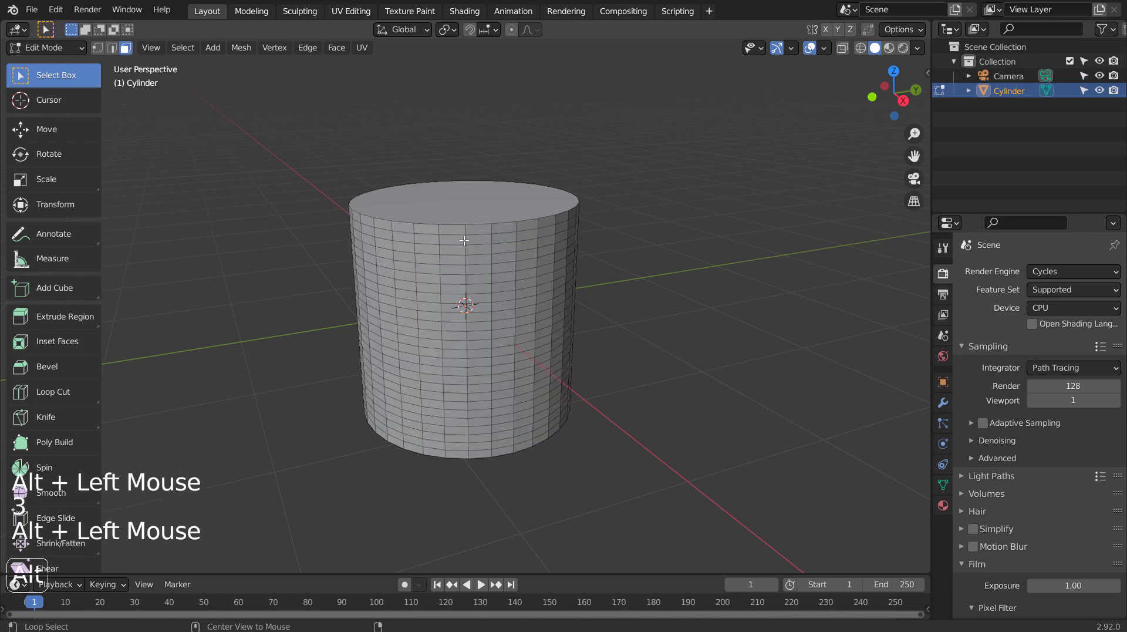
pyautogui.keyDown('alt'); pyautogui.keyDown('shift'); pyautogui.click(468, 258); pyautogui.keyUp('shift'); pyautogui.keyUp('alt')
pyautogui.keyDown('alt'); pyautogui.keyDown('shift'); pyautogui.click(478, 267); pyautogui.keyUp('shift'); pyautogui.keyUp('alt')
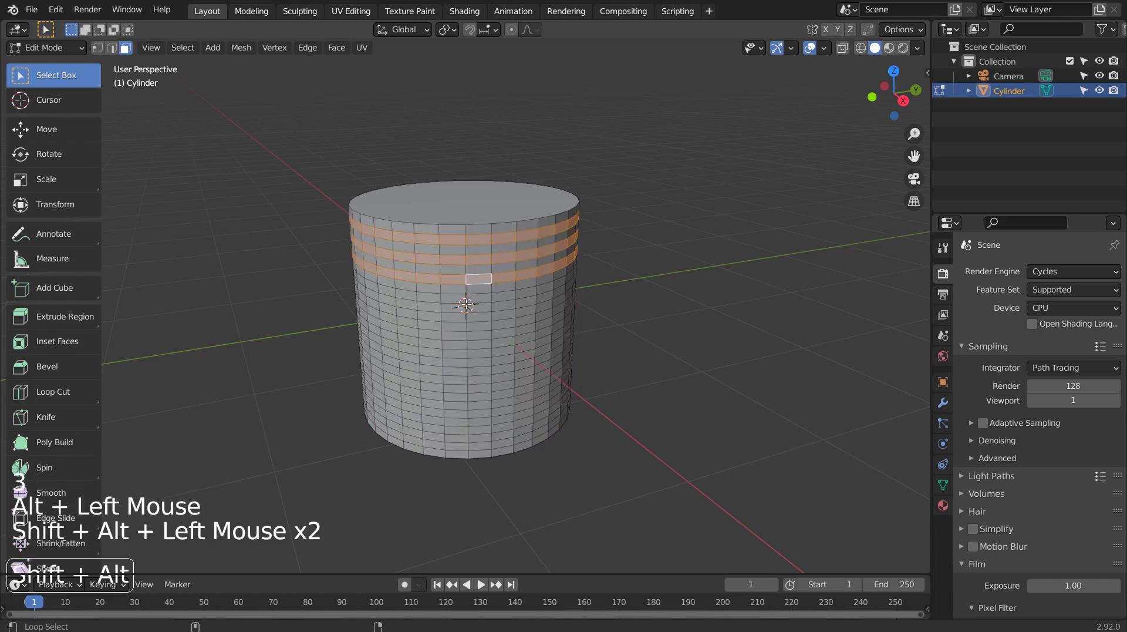
pyautogui.keyDown('alt'); pyautogui.keyDown('shift'); pyautogui.click(466, 305); pyautogui.keyUp('shift'); pyautogui.keyUp('alt')
pyautogui.hotkey('ctrl', 'z')
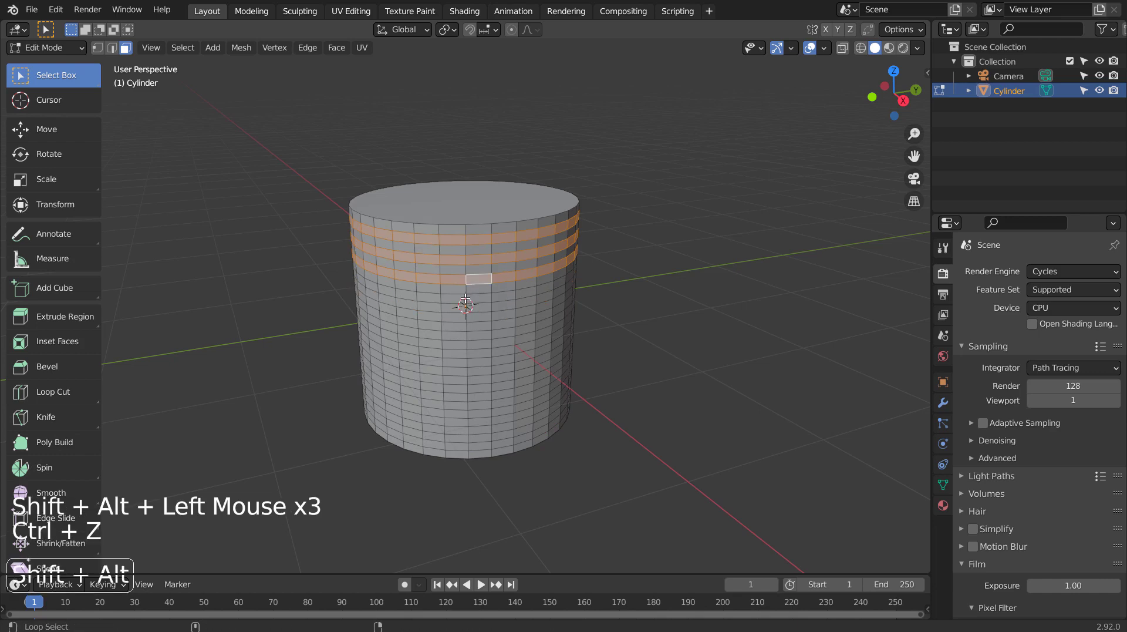
pyautogui.keyDown('alt'); pyautogui.keyDown('shift'); pyautogui.click(466, 308); pyautogui.keyUp('shift'); pyautogui.keyUp('alt')
pyautogui.keyDown('alt'); pyautogui.keyDown('shift'); pyautogui.click(467, 320); pyautogui.keyUp('shift'); pyautogui.keyUp('alt')
pyautogui.keyDown('alt'); pyautogui.keyDown('shift'); pyautogui.click(468, 341); pyautogui.keyUp('shift'); pyautogui.keyUp('alt')
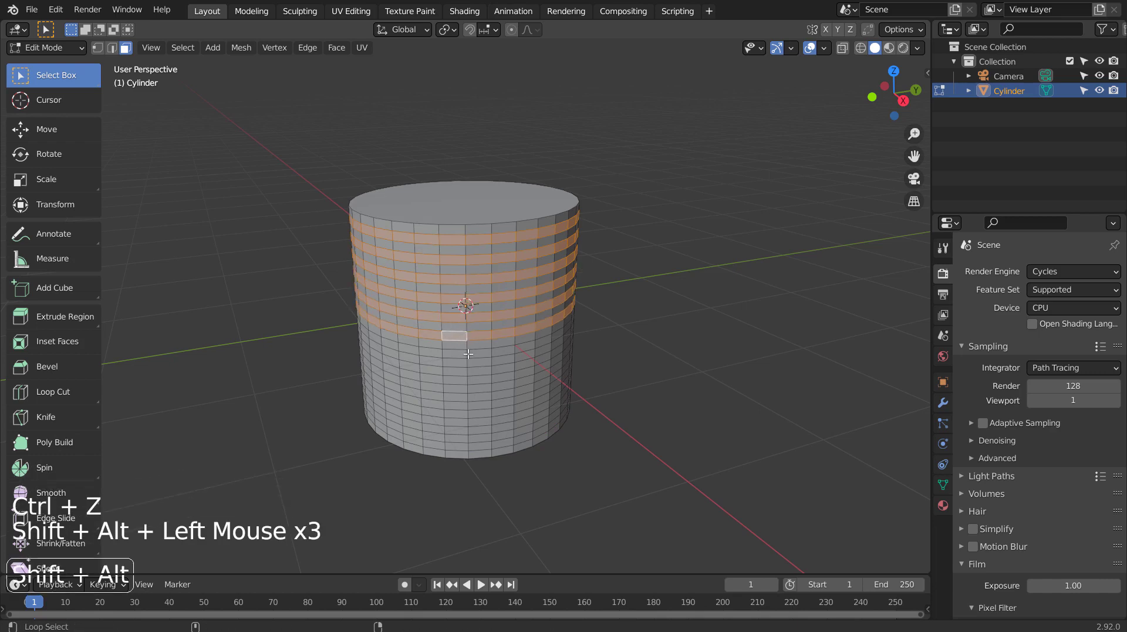
pyautogui.keyDown('alt'); pyautogui.keyDown('shift'); pyautogui.click(468, 359); pyautogui.keyUp('shift'); pyautogui.keyUp('alt')
pyautogui.keyDown('alt'); pyautogui.keyDown('shift'); pyautogui.click(467, 389); pyautogui.keyUp('shift'); pyautogui.keyUp('alt')
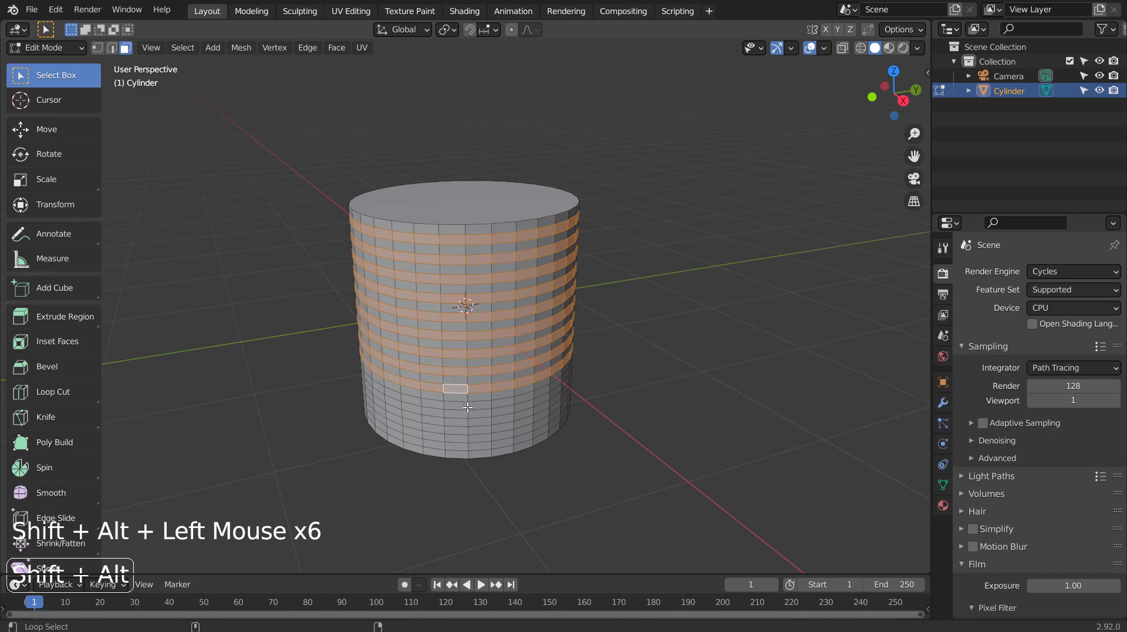
pyautogui.keyDown('alt'); pyautogui.keyDown('shift'); pyautogui.click(467, 408); pyautogui.keyUp('shift'); pyautogui.keyUp('alt')
pyautogui.keyDown('alt'); pyautogui.keyDown('shift'); pyautogui.click(470, 422); pyautogui.keyUp('shift'); pyautogui.keyUp('alt')
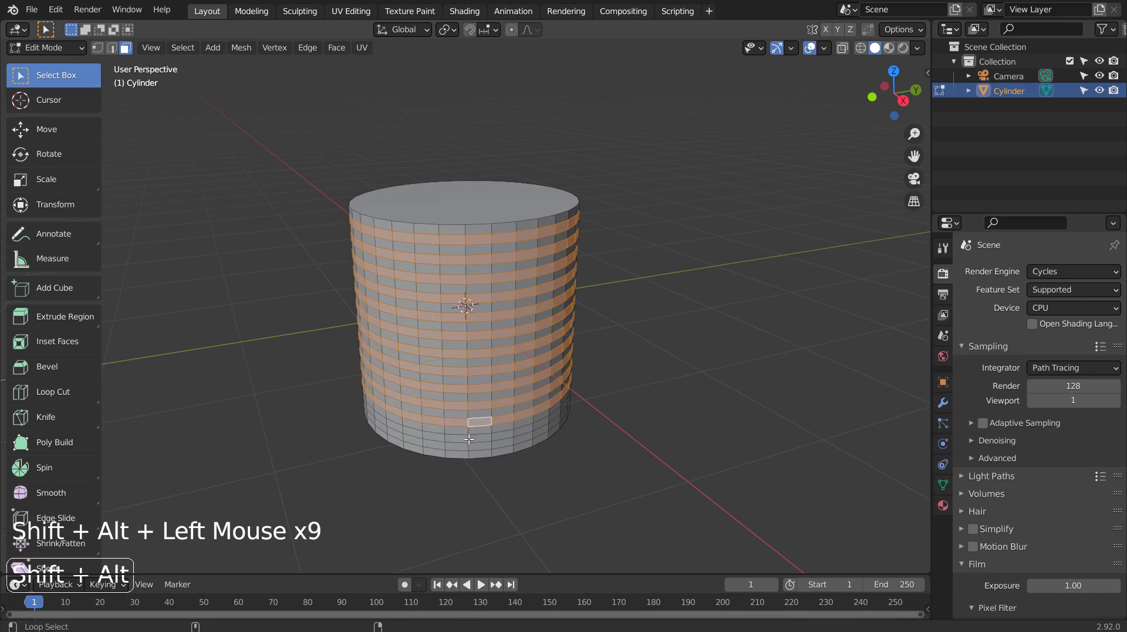
pyautogui.keyDown('alt'); pyautogui.keyDown('shift'); pyautogui.click(469, 438); pyautogui.keyUp('shift'); pyautogui.keyUp('alt')
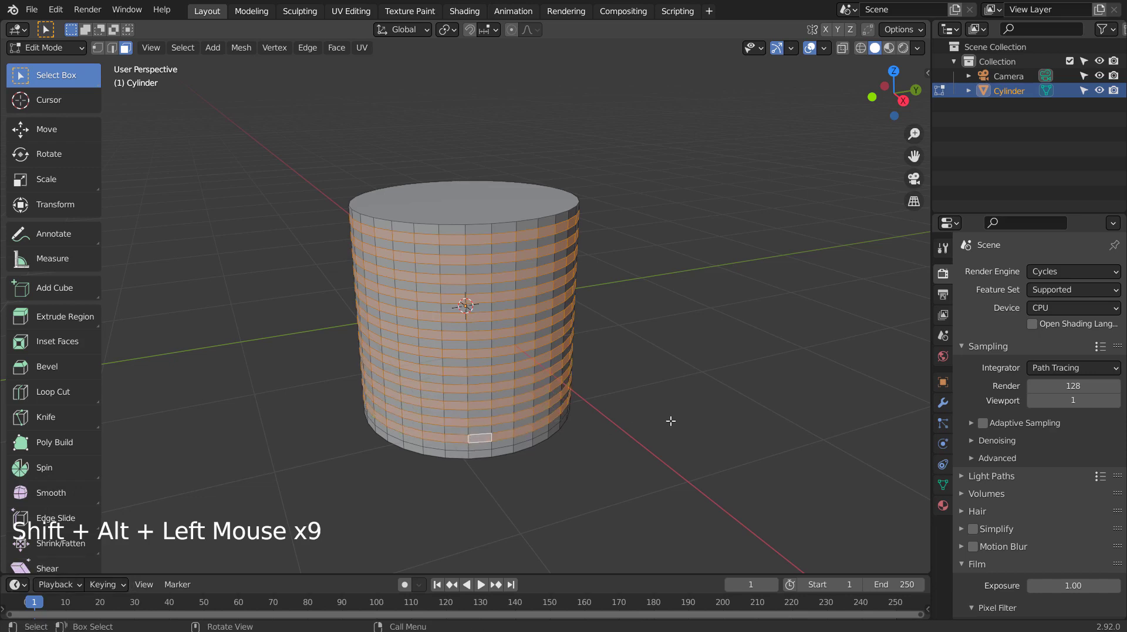
pyautogui.press('x')
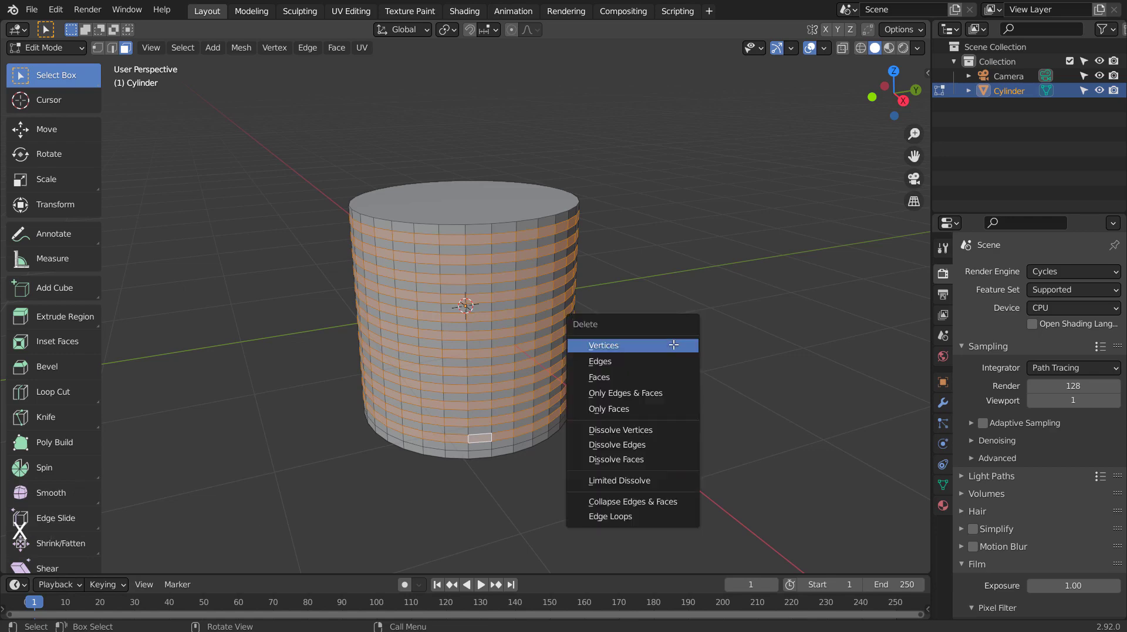
pyautogui.click(672, 376)
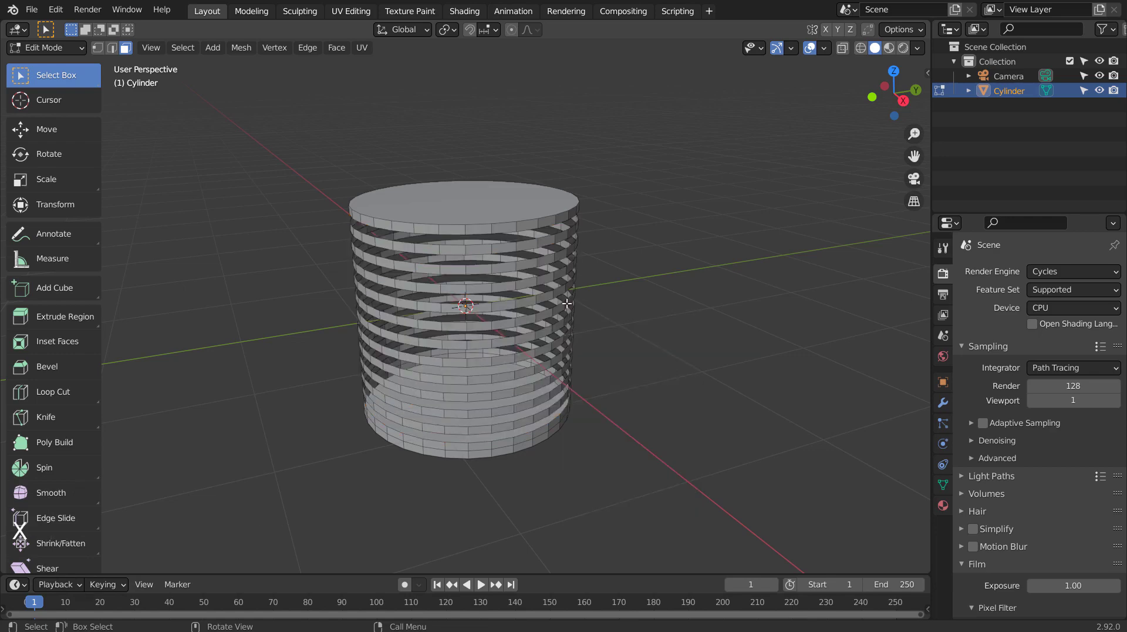
# - Return to Object Mode, apply level 3 subdivision to the slatted cylinder and deselect it
pyautogui.press('Tab')
pyautogui.moveTo(566, 302); pyautogui.dragTo(547, 284, button='middle')
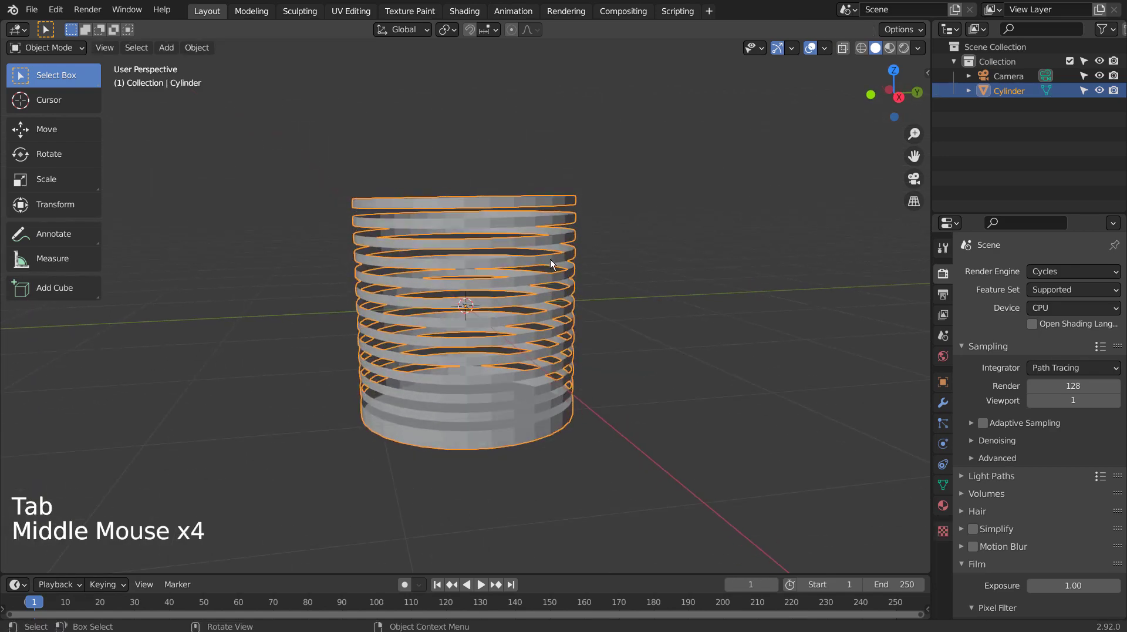
pyautogui.hotkey('ctrl', '3')
pyautogui.scroll(3, 560, 210)
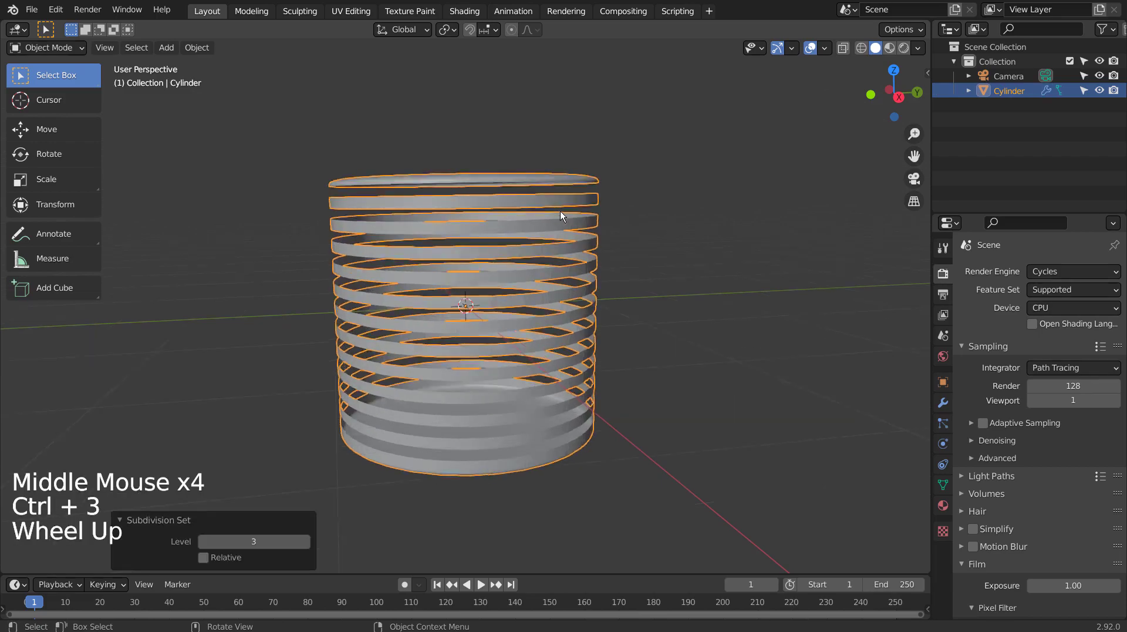
pyautogui.moveTo(558, 217); pyautogui.dragTo(587, 234, button='middle')
pyautogui.scroll(-8, 626, 282)
pyautogui.click(642, 301)
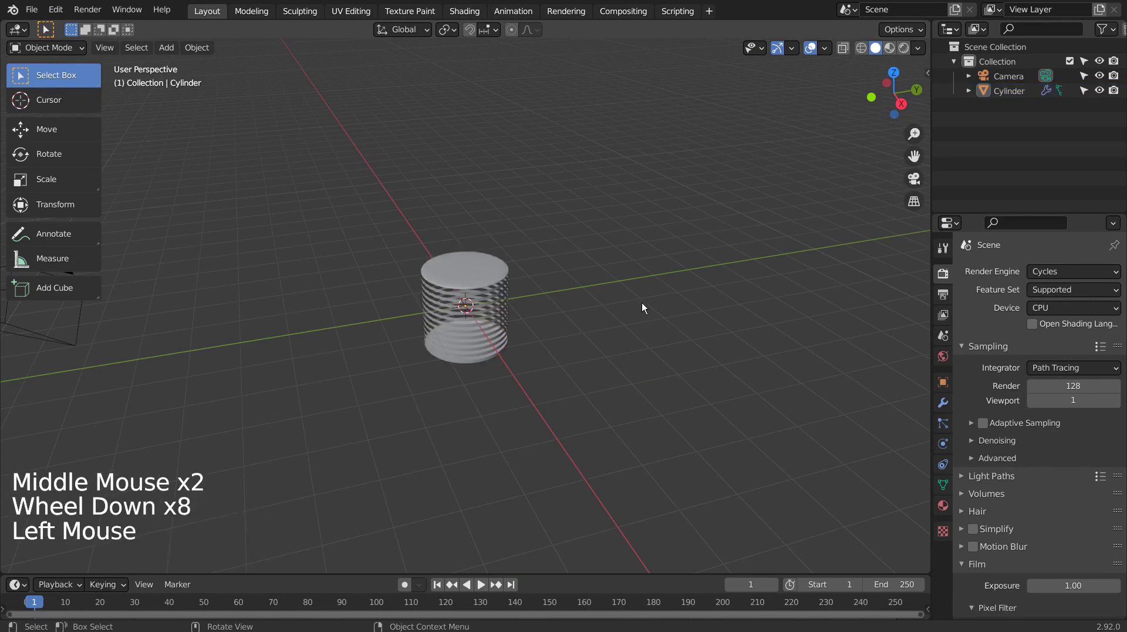
# - Add a lattice at the origin and set its U, V and W resolution to 16
pyautogui.press('KP_1')
pyautogui.hotkey('shift', 'a')
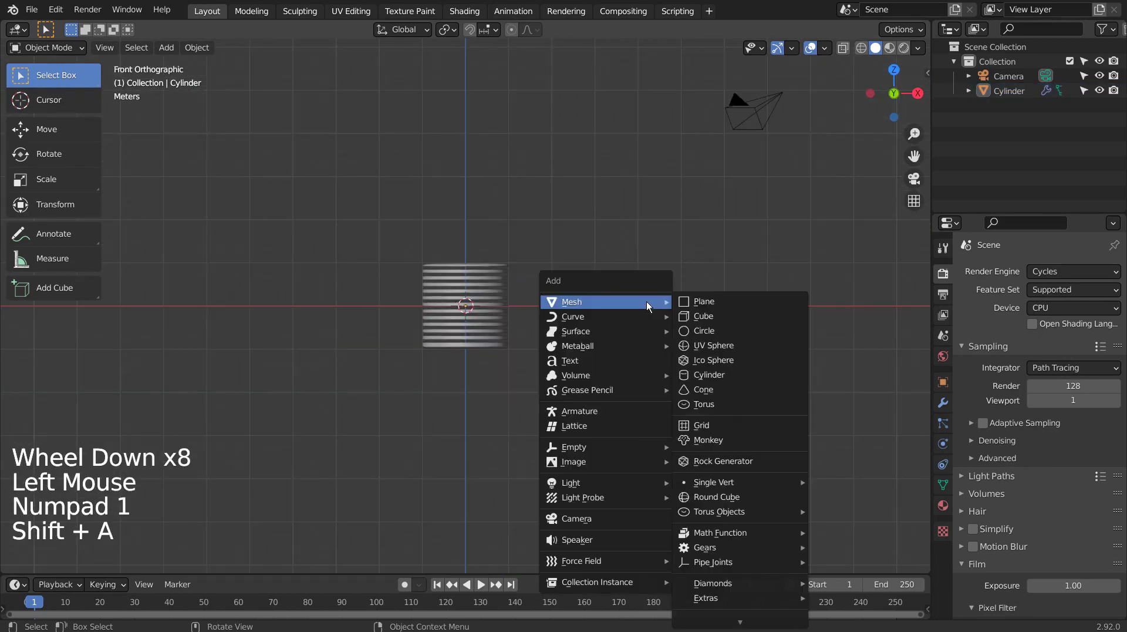
pyautogui.click(646, 425)
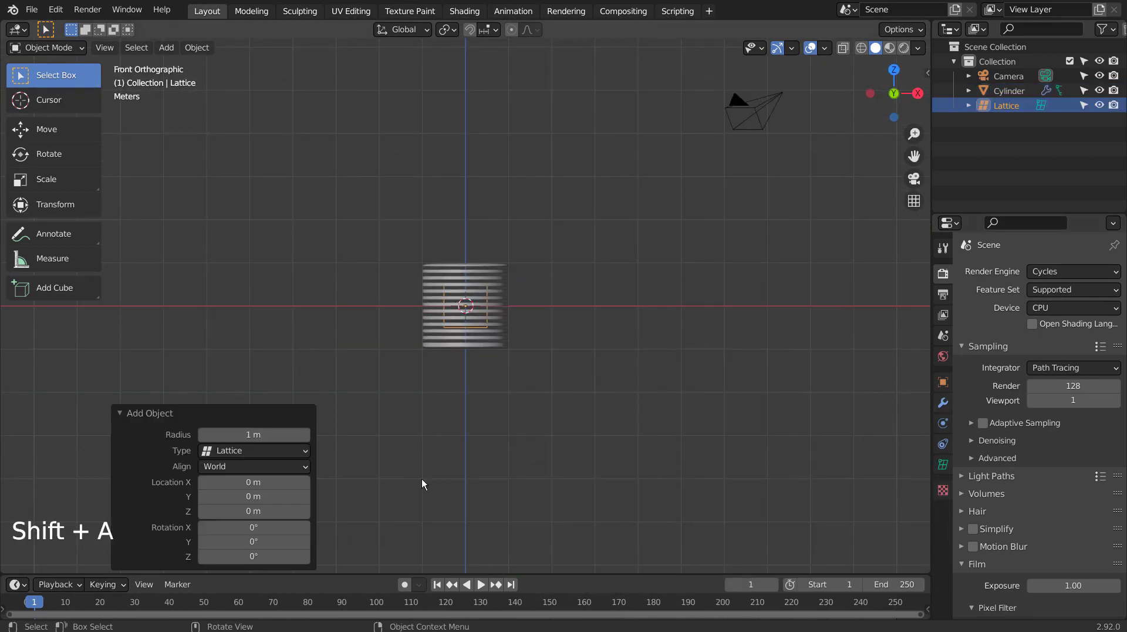
pyautogui.click(943, 463)
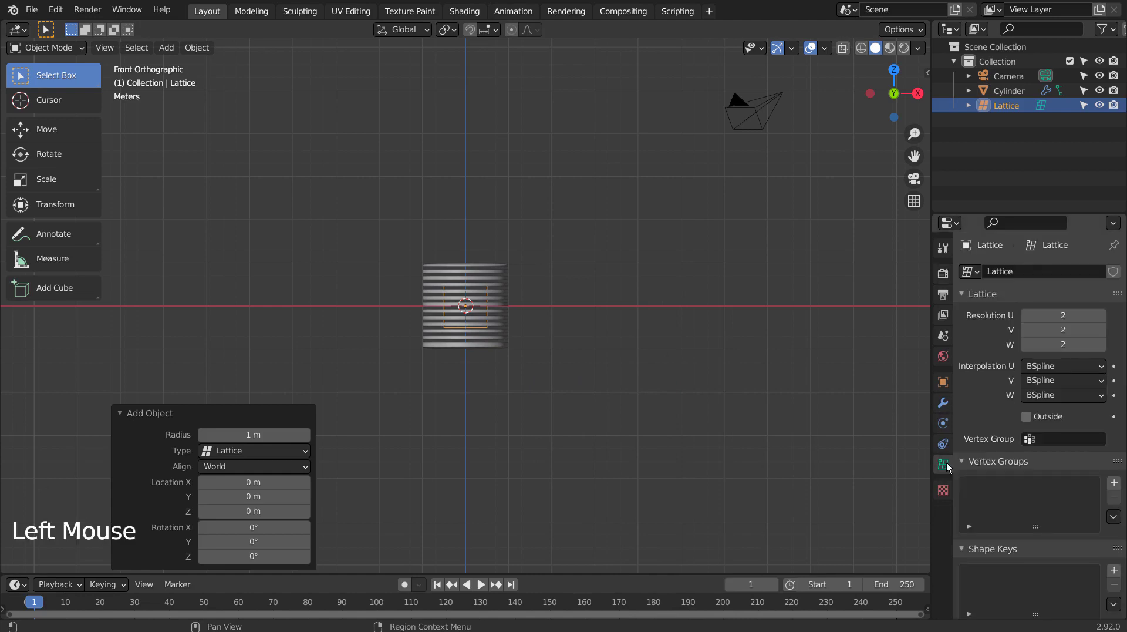
pyautogui.doubleClick(1053, 318)
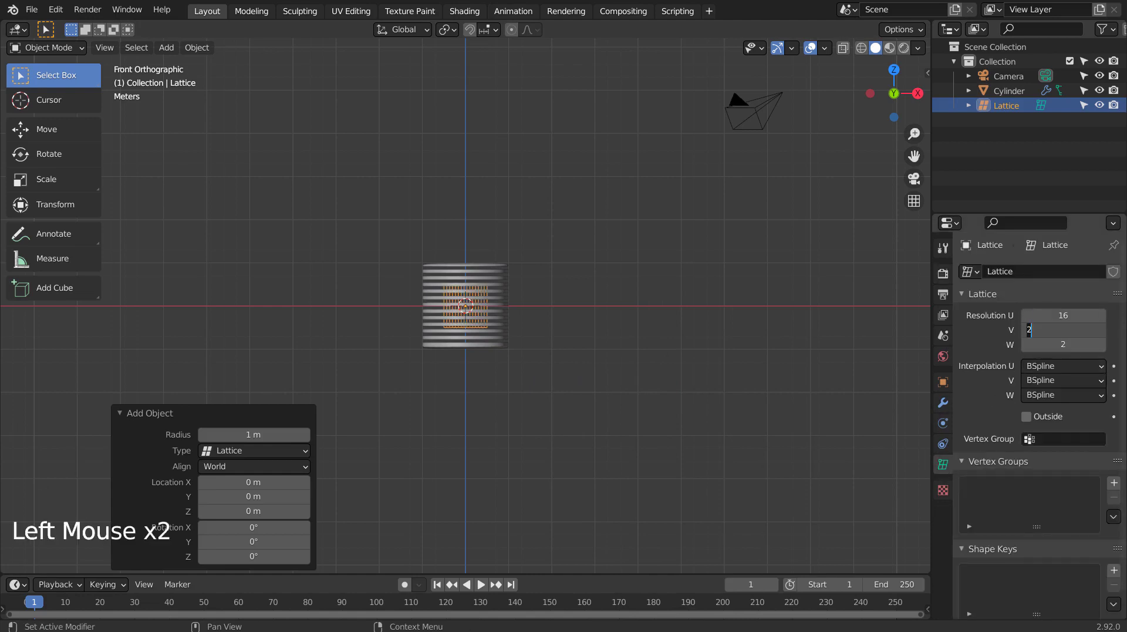
pyautogui.write('16')
pyautogui.press('Return')
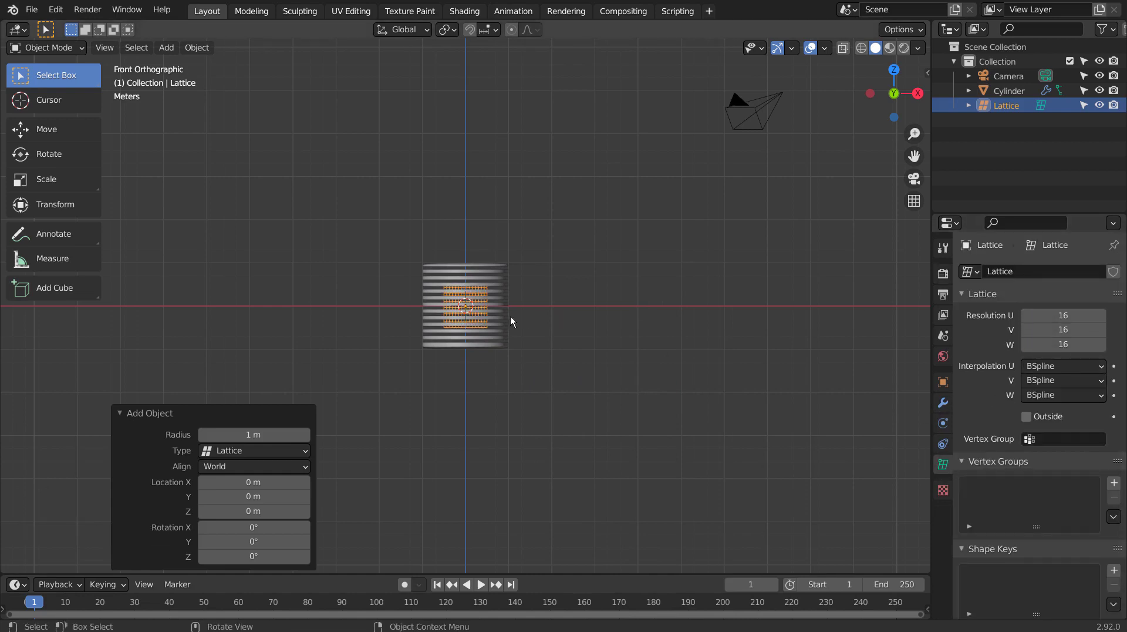
# - Scale the lattice up by about 2.39 so that it encloses the whole cylinder
pyautogui.press('s')
pyautogui.click(572, 318)
pyautogui.moveTo(573, 320); pyautogui.dragTo(613, 350, button='middle')
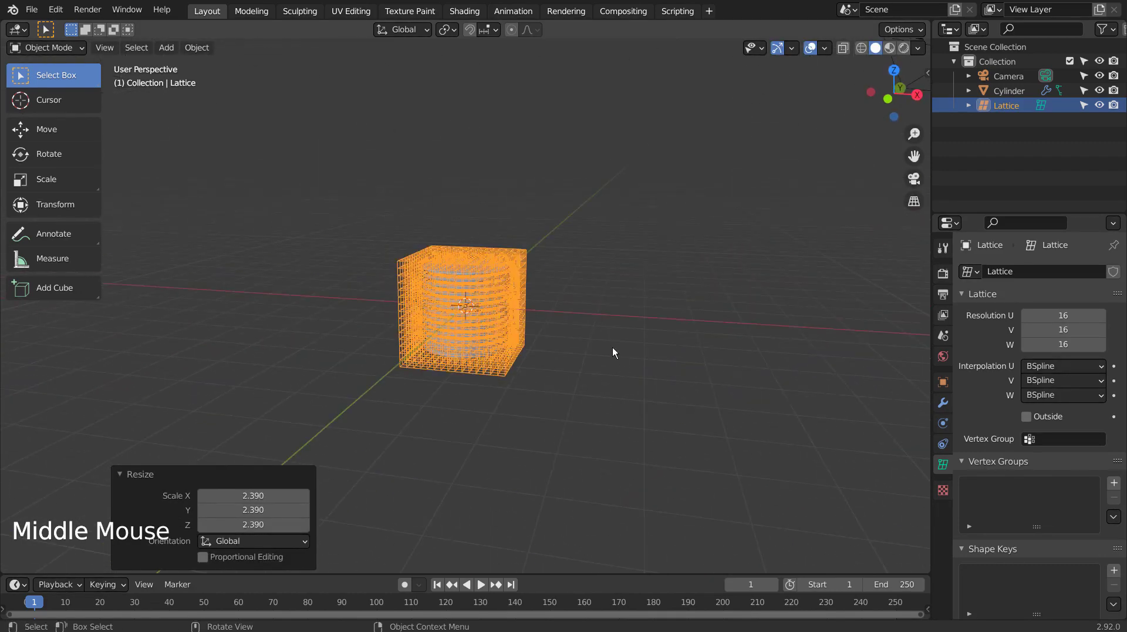
# - Enter Edit Mode on the lattice and show it in front view with wireframe shading
pyautogui.scroll(3, 583, 327)
pyautogui.press('Tab')
pyautogui.moveTo(563, 279); pyautogui.dragTo(525, 269, button='middle')
pyautogui.middleClick(525, 269)
pyautogui.press('KP_1')
pyautogui.press('1')
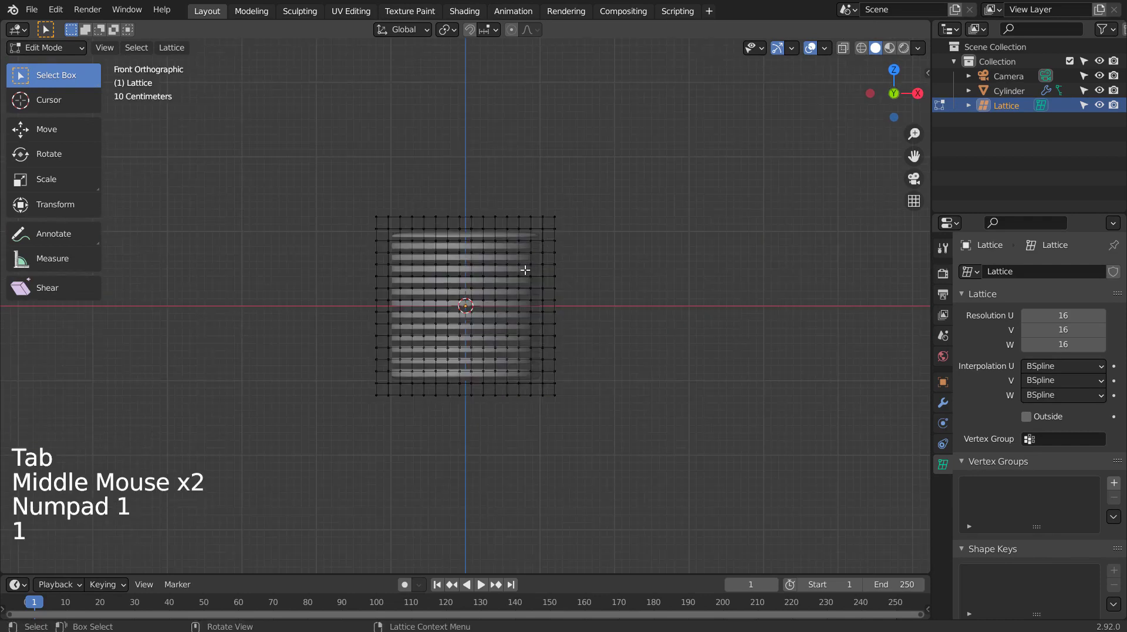
pyautogui.hotkey('shift', 'z')
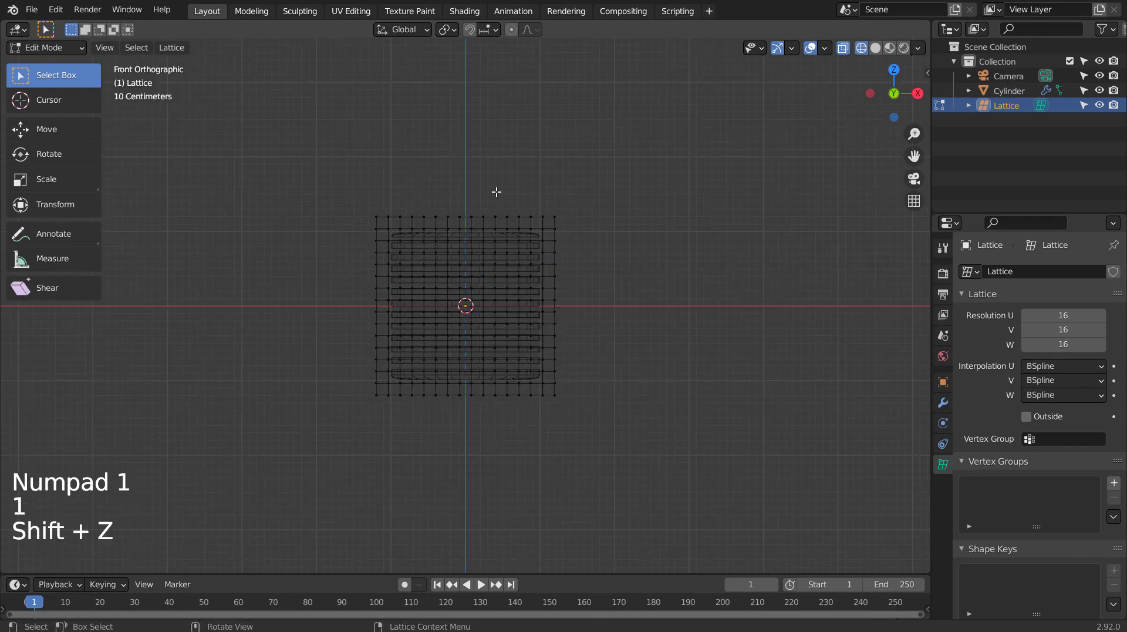
# - Change the interface theme to Blender Light V3 in the preferences
pyautogui.click(56, 10)
pyautogui.click(76, 216)
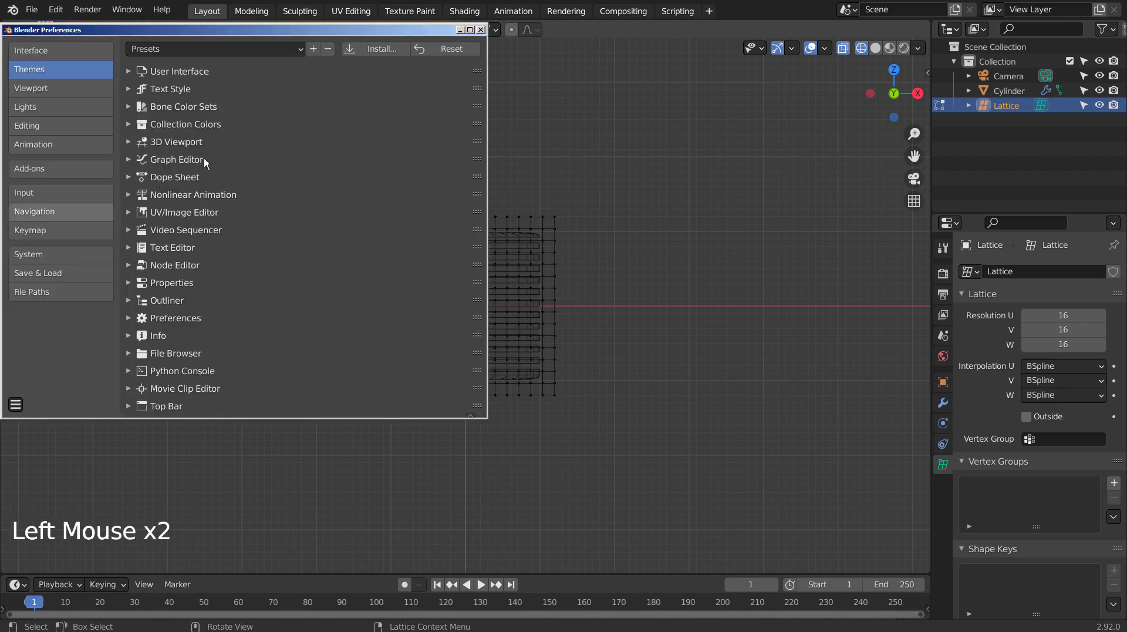
pyautogui.click(196, 51)
pyautogui.click(221, 107)
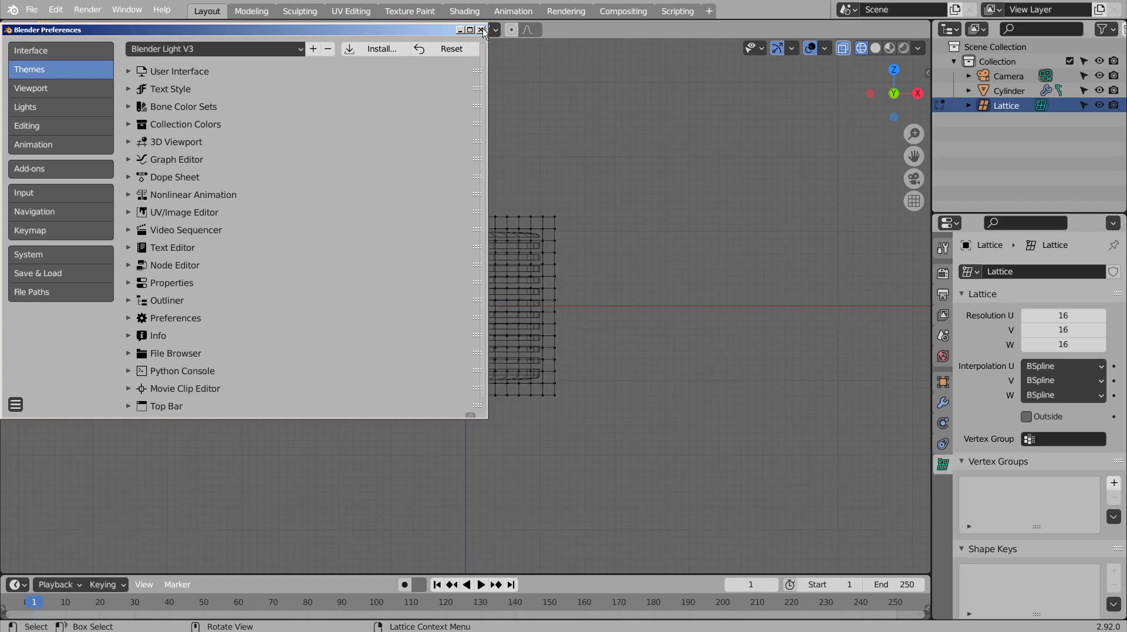
pyautogui.click(481, 30)
# - Box-select the lattice's two middle point columns and the three outer columns on each side, then return to Object Mode
pyautogui.press('b')
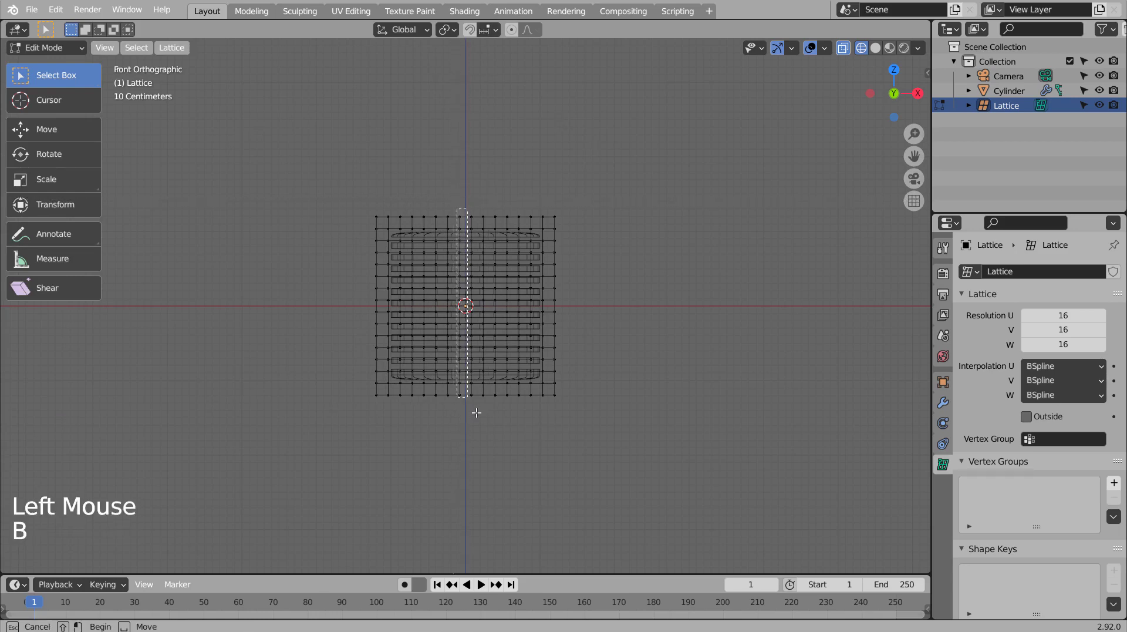
pyautogui.moveTo(477, 423); pyautogui.dragTo(481, 409)
pyautogui.press('b')
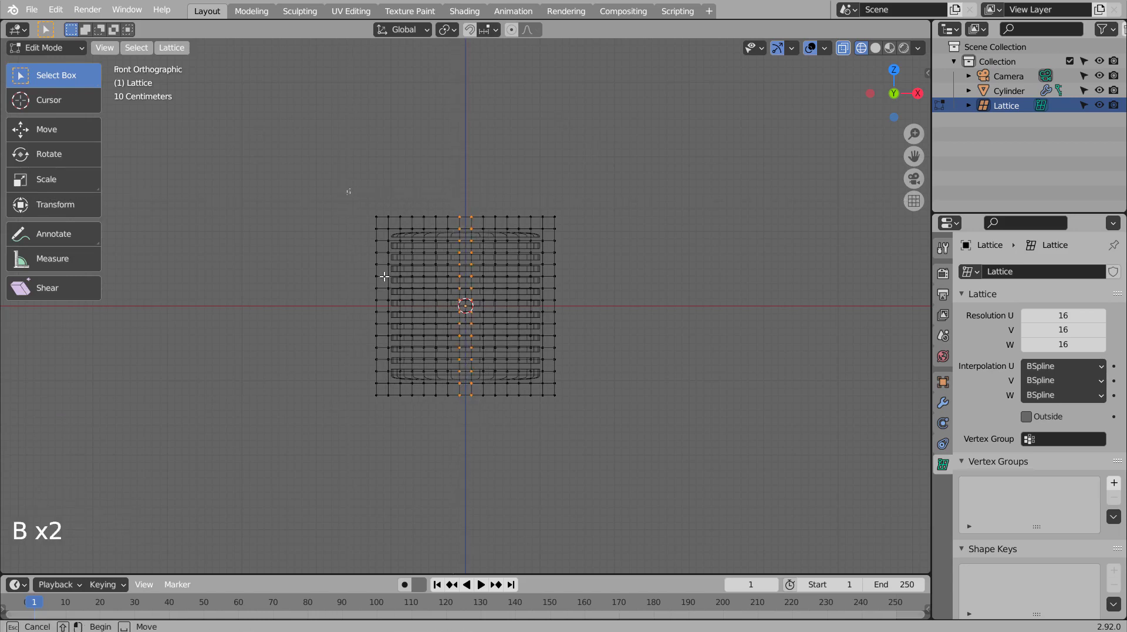
pyautogui.moveTo(348, 188); pyautogui.dragTo(408, 426)
pyautogui.press('b')
pyautogui.moveTo(525, 194); pyautogui.dragTo(588, 440)
pyautogui.moveTo(609, 395); pyautogui.dragTo(659, 414, button='middle')
pyautogui.press('Tab')
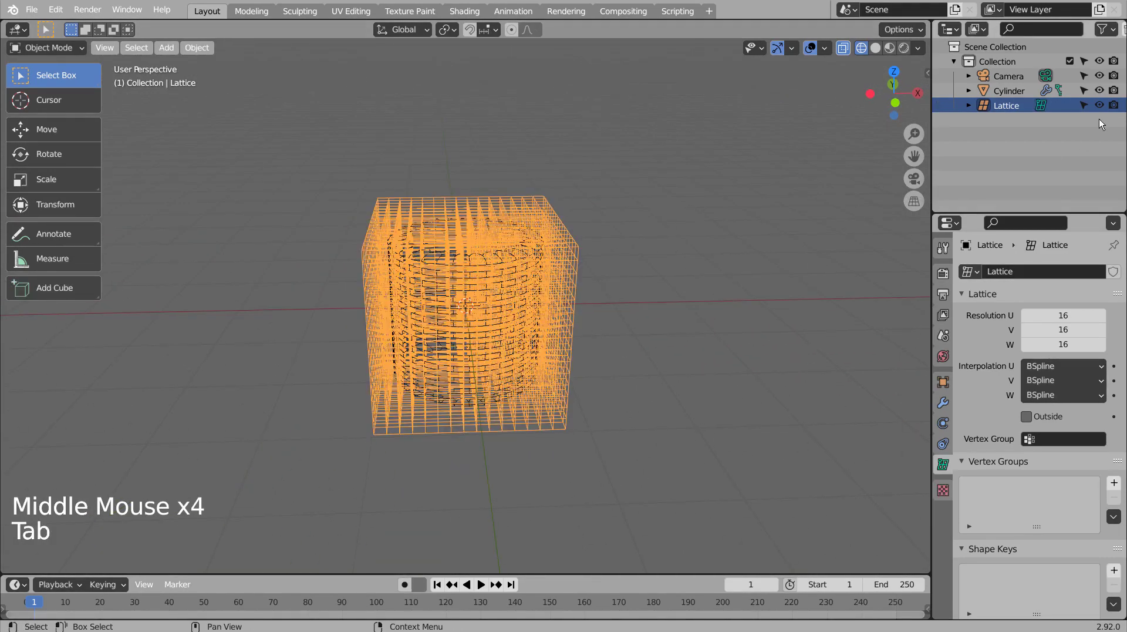
# - Give the cylinder a Lattice modifier targeting the Lattice object, and set its subdivision render level to 3
pyautogui.click(1022, 91)
pyautogui.click(943, 403)
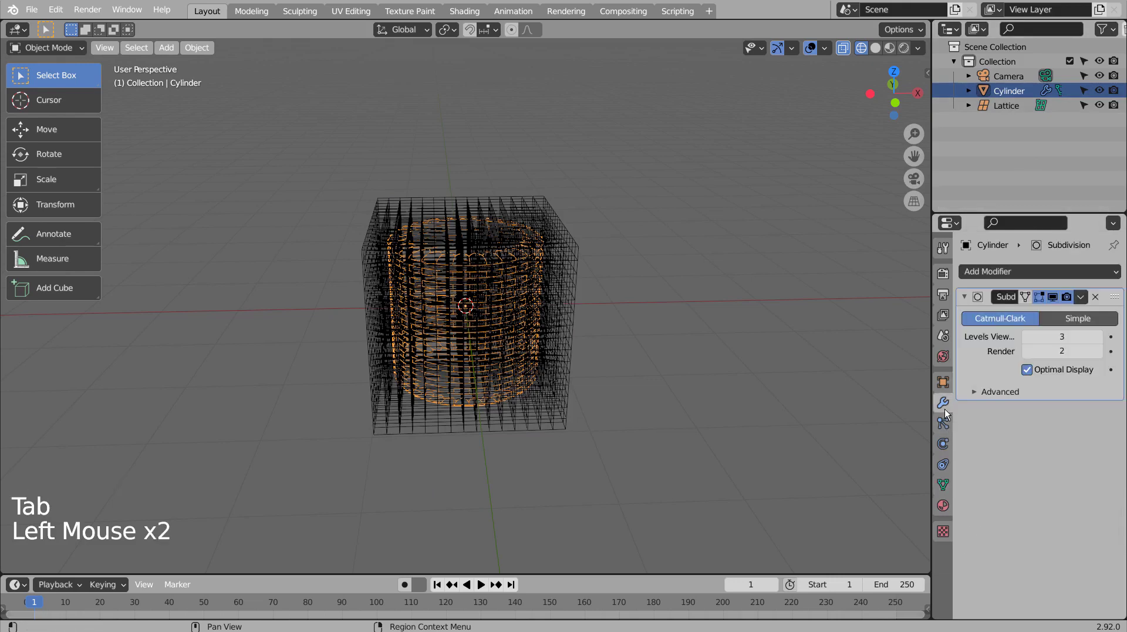
pyautogui.click(1026, 273)
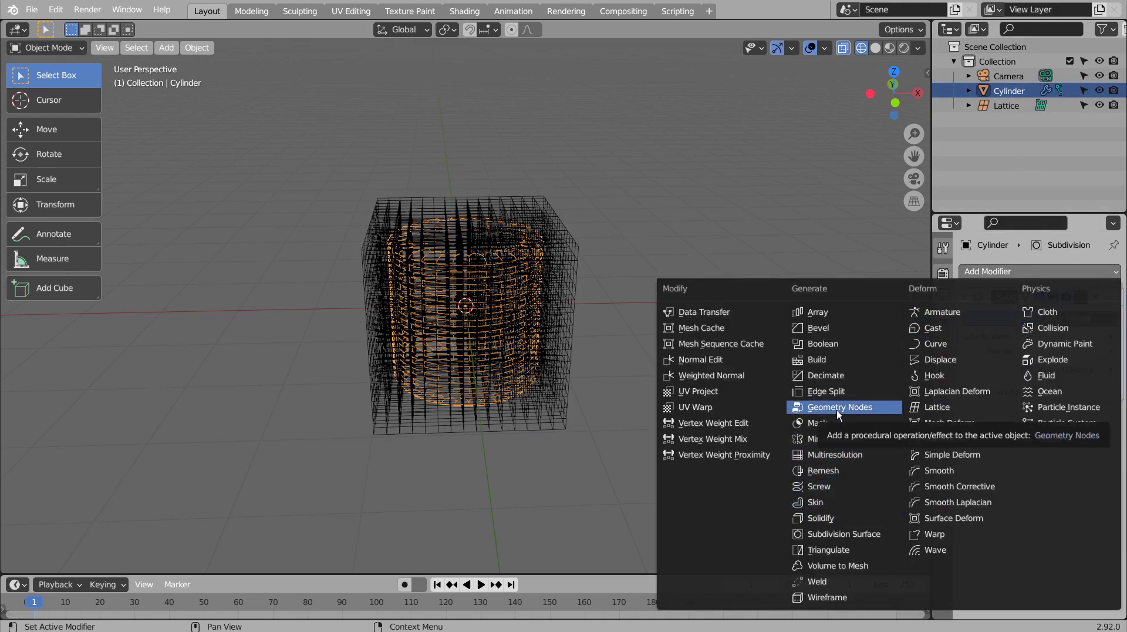
pyautogui.click(934, 407)
pyautogui.click(1050, 434)
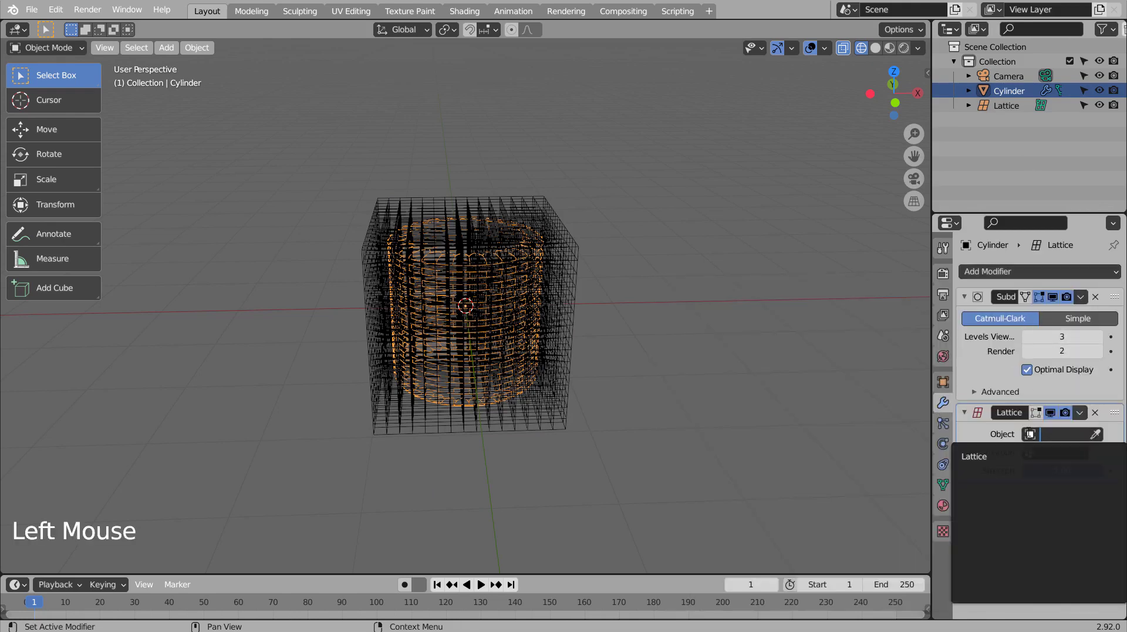
pyautogui.click(1005, 448)
pyautogui.click(996, 451)
pyautogui.click(1098, 351)
pyautogui.click(664, 339)
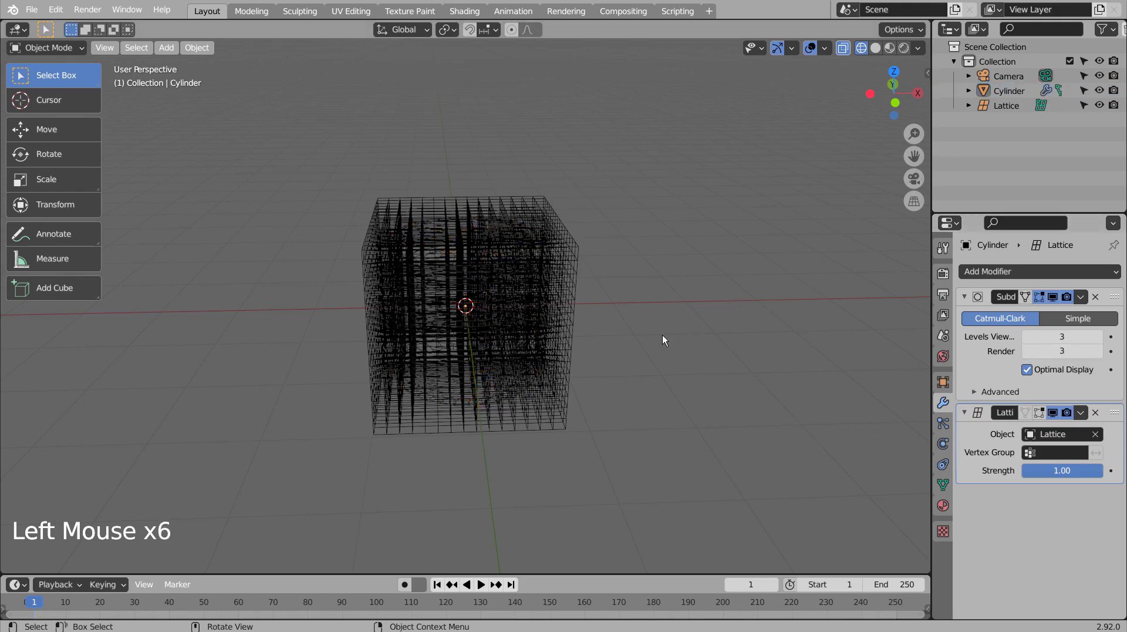
# - Rotate the lattice's selected point columns in right side view with smooth proportional editing enabled
pyautogui.middleClick(573, 273)
pyautogui.middleClick(572, 273)
pyautogui.middleClick(572, 274)
pyautogui.click(573, 273)
pyautogui.press('Tab')
pyautogui.press('KP_1')
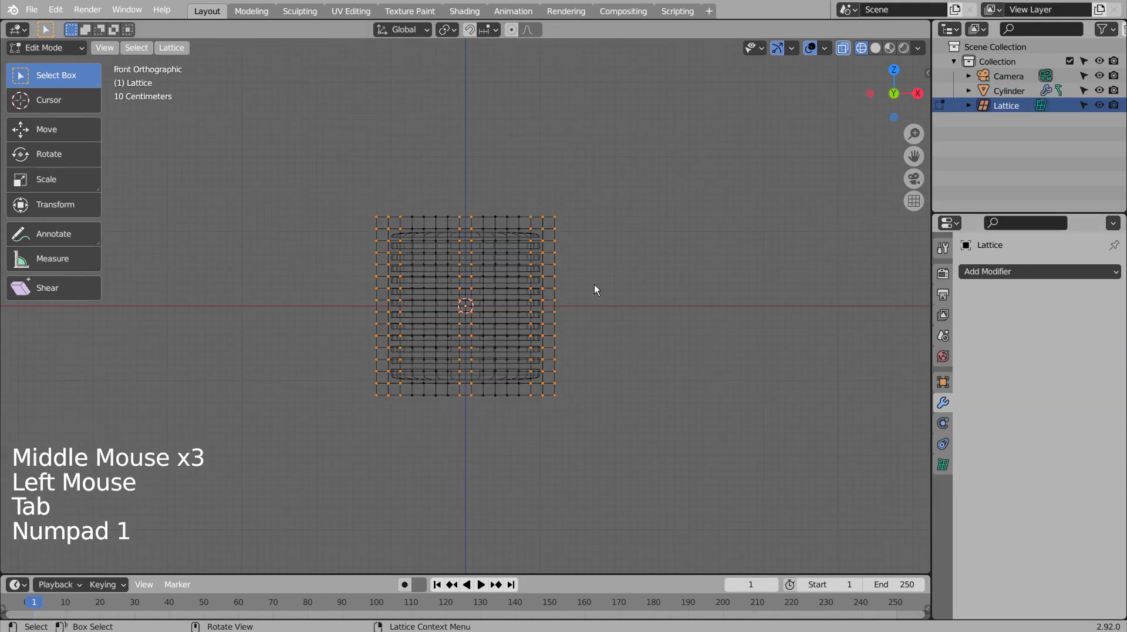
pyautogui.press('KP_3')
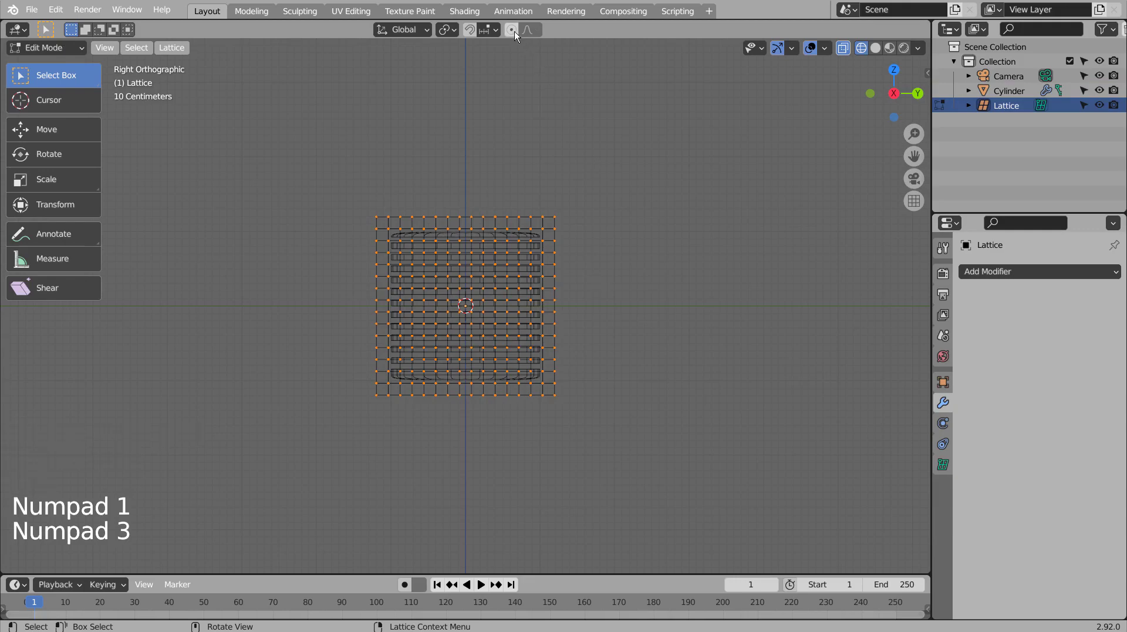
pyautogui.click(512, 31)
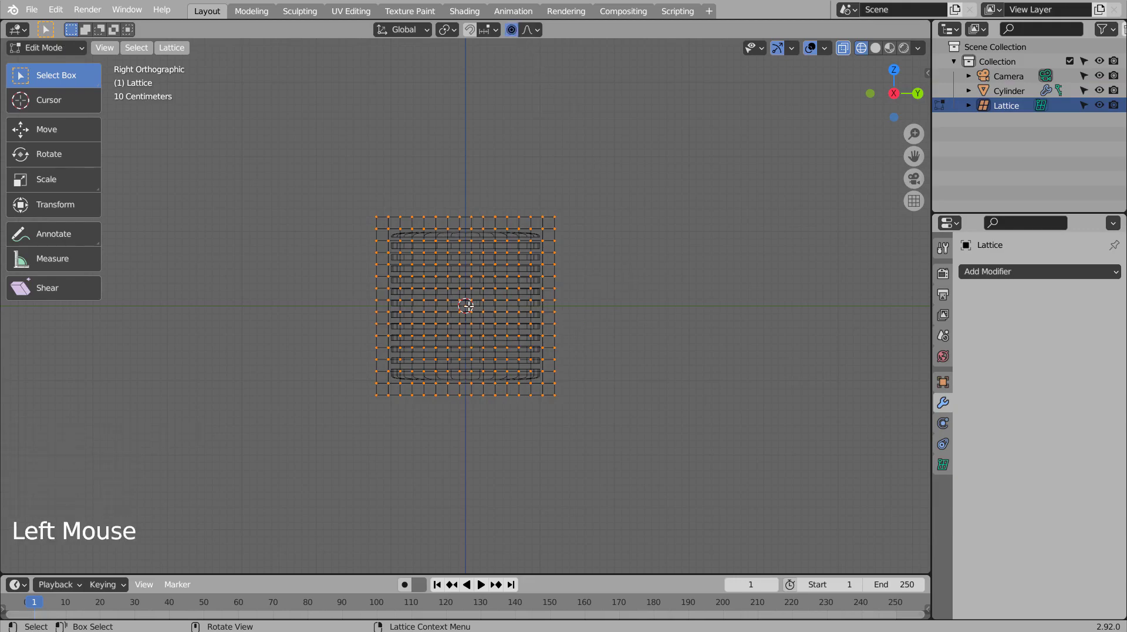
pyautogui.press('r')
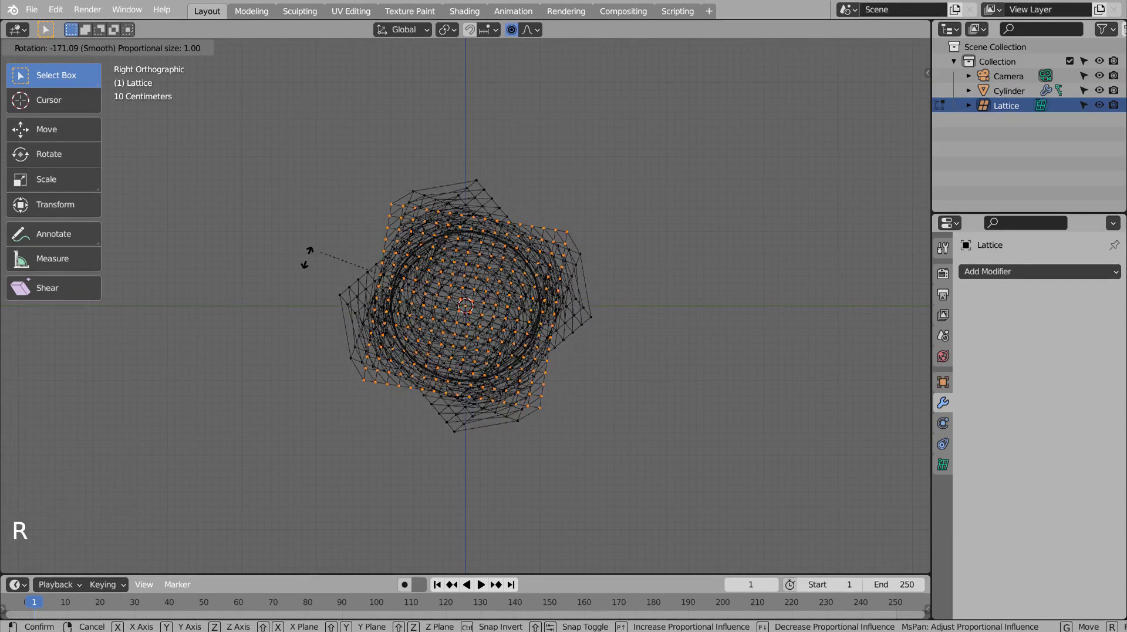
pyautogui.click(268, 281)
pyautogui.moveTo(270, 282)
pyautogui.mouseDown(button='middle')
pyautogui.moveTo(337, 310)
pyautogui.moveTo(470, 312)
pyautogui.moveTo(481, 352)
pyautogui.moveTo(567, 324)
pyautogui.moveTo(493, 326)
pyautogui.moveTo(557, 324)
pyautogui.moveTo(567, 442)
pyautogui.moveTo(354, 315)
pyautogui.moveTo(438, 350)
pyautogui.mouseUp(button='middle')
# - Return to Object Mode and show the deformed cylinder in solid shading
pyautogui.press('Tab')
pyautogui.hotkey('shift', 'z')
pyautogui.scroll(7, 568, 324)
pyautogui.scroll(-4, 354, 314)
pyautogui.middleClick(486, 252)
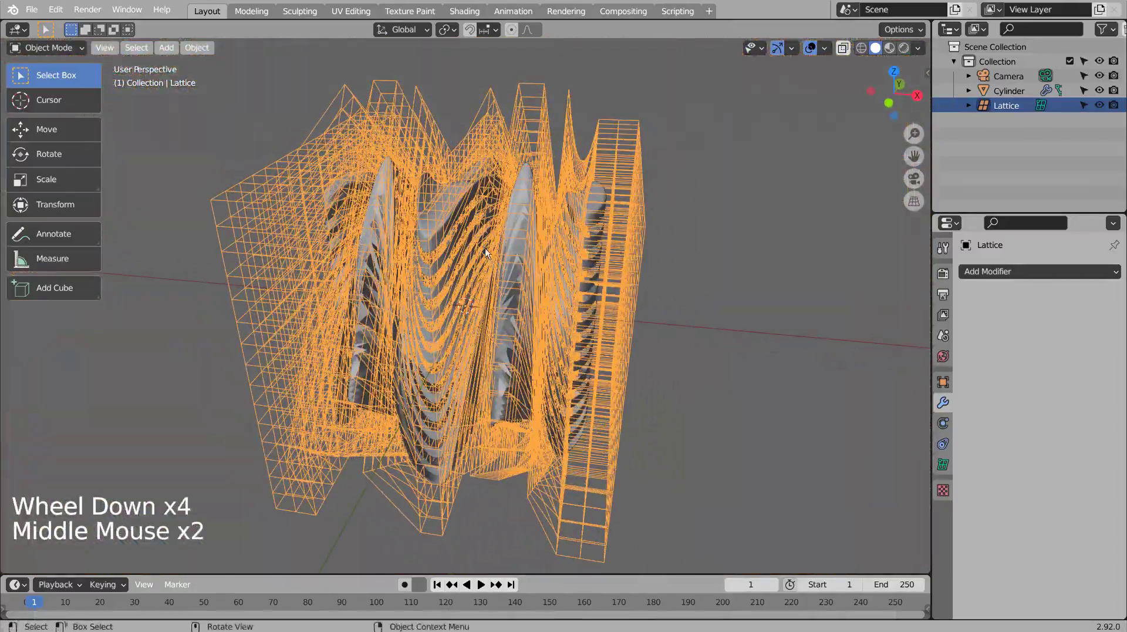
# - Add a Solidify modifier to the cylinder, try a different thickness and undo that change
pyautogui.click(516, 217)
pyautogui.click(1011, 271)
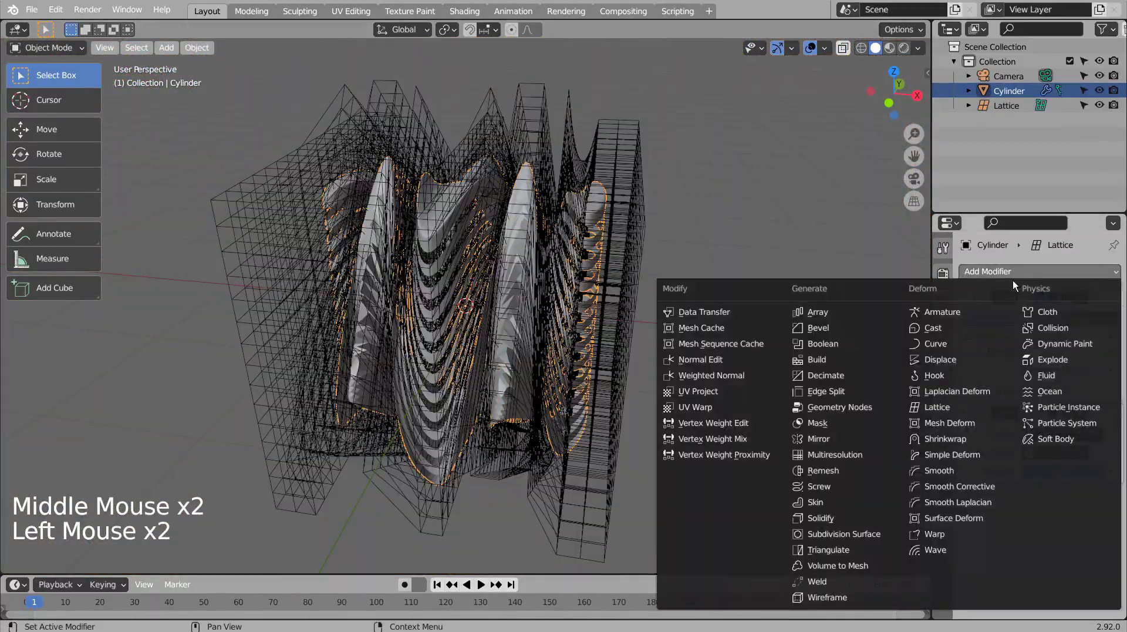
pyautogui.click(835, 520)
pyautogui.moveTo(648, 368); pyautogui.dragTo(724, 395, button='middle')
pyautogui.scroll(2, 680, 322)
pyautogui.scroll(1, 680, 323)
pyautogui.moveTo(1062, 536)
pyautogui.mouseDown()
pyautogui.moveTo(1103, 535)
pyautogui.moveTo(1045, 536)
pyautogui.mouseUp()
pyautogui.hotkey('ctrl', 'z')
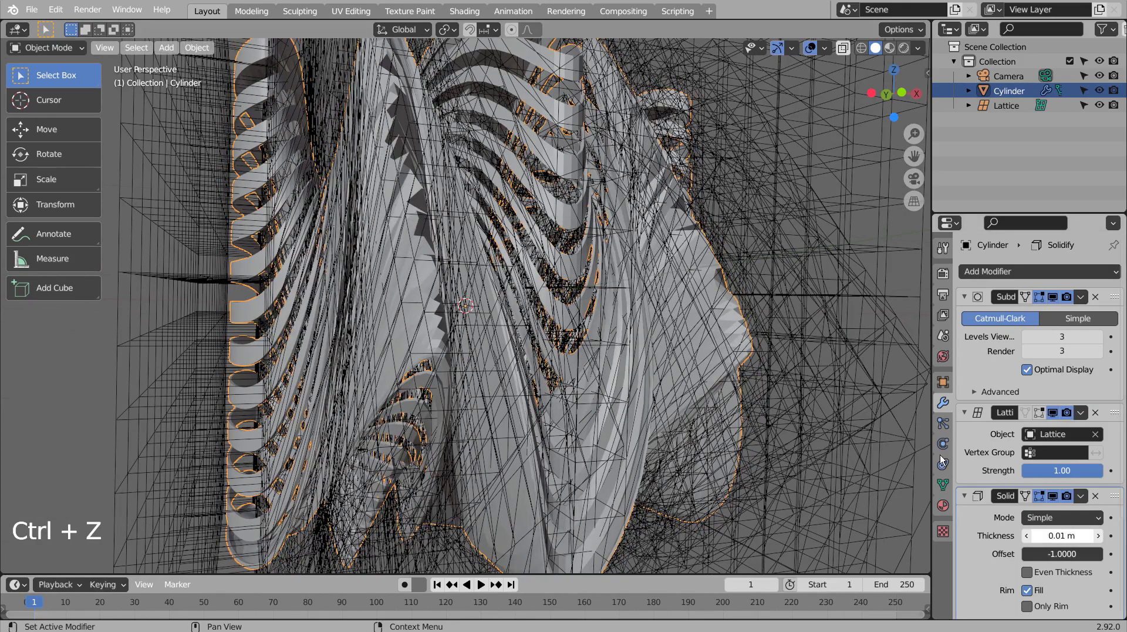
pyautogui.moveTo(939, 454); pyautogui.dragTo(714, 318, button='middle')
pyautogui.scroll(-3, 615, 287)
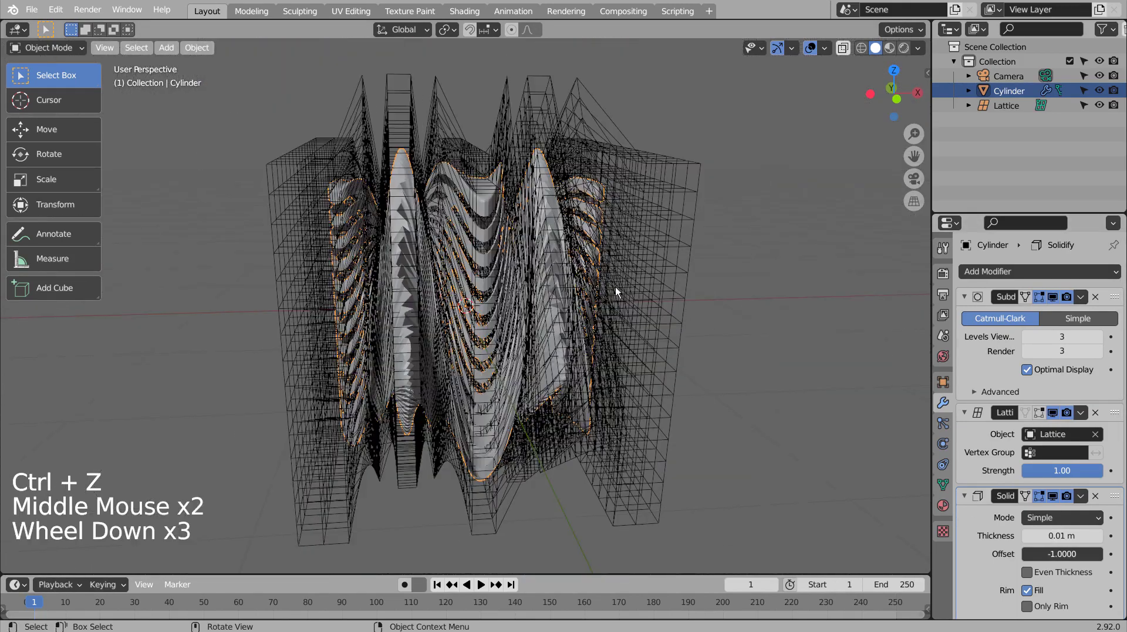
# - Shade the deformed cylinder smooth and show it in front view
pyautogui.rightClick(485, 203)
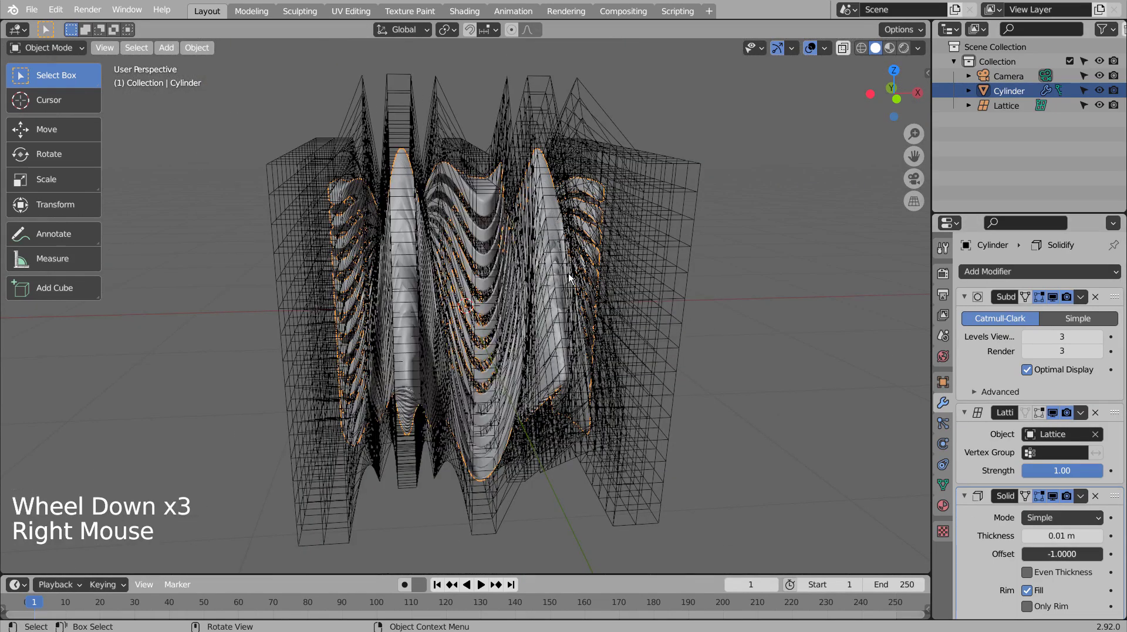
pyautogui.moveTo(777, 358); pyautogui.dragTo(748, 364, button='middle')
pyautogui.press('KP_1')
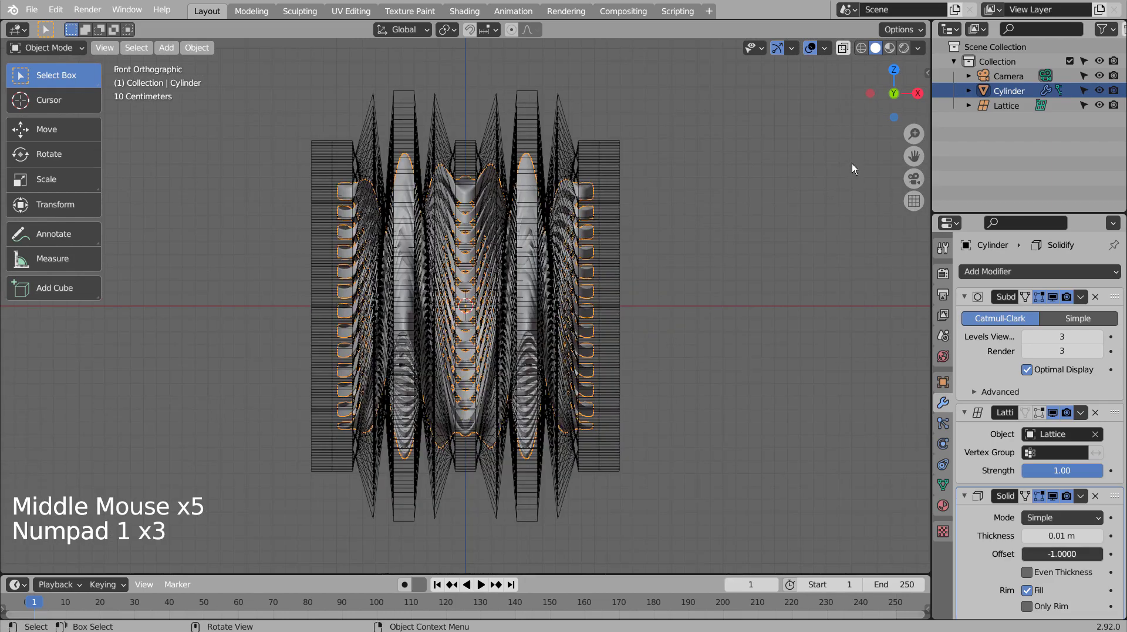
# - Add a Simple Deform modifier to the cylinder, twisting it 720° around the Z axis
pyautogui.click(1015, 272)
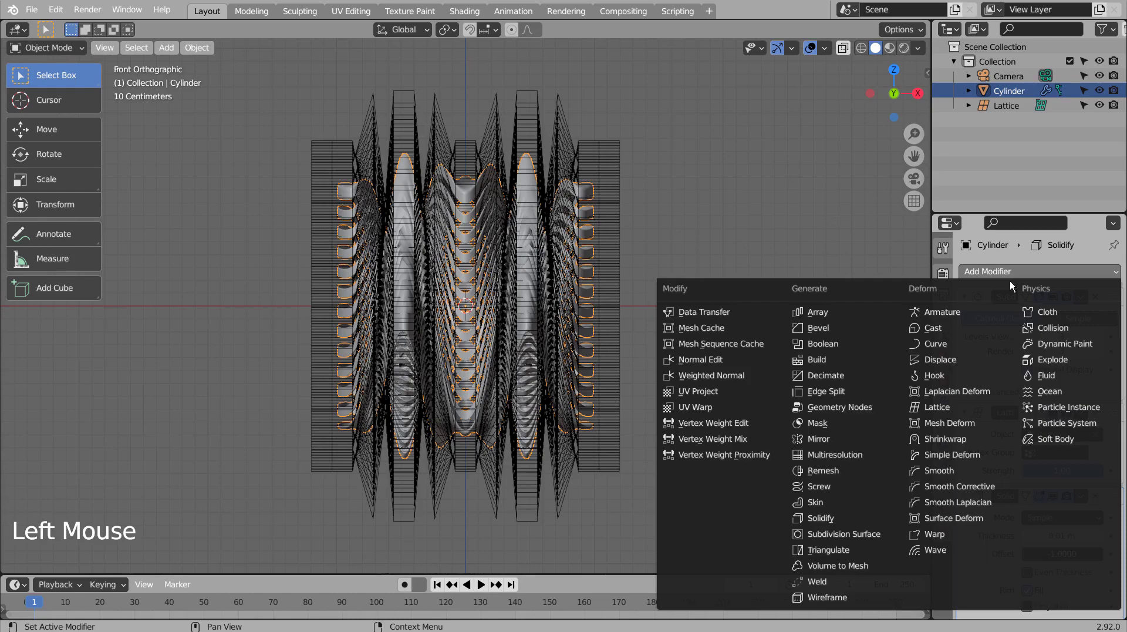
pyautogui.click(950, 454)
pyautogui.scroll(-12, 1064, 487)
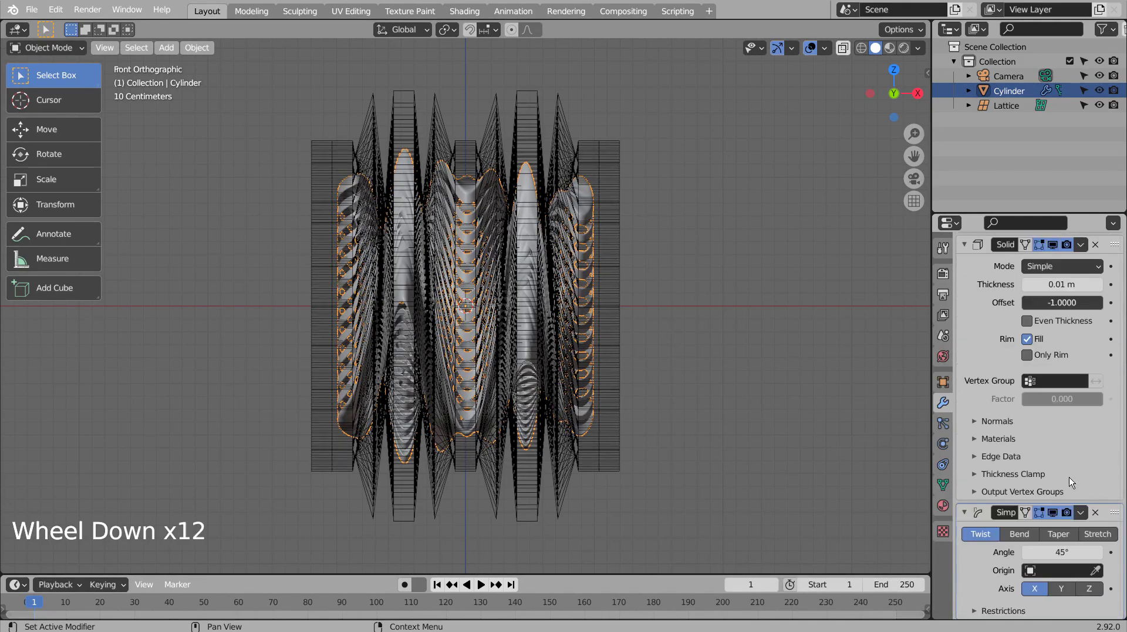
pyautogui.moveTo(1064, 548); pyautogui.dragTo(1065, 550)
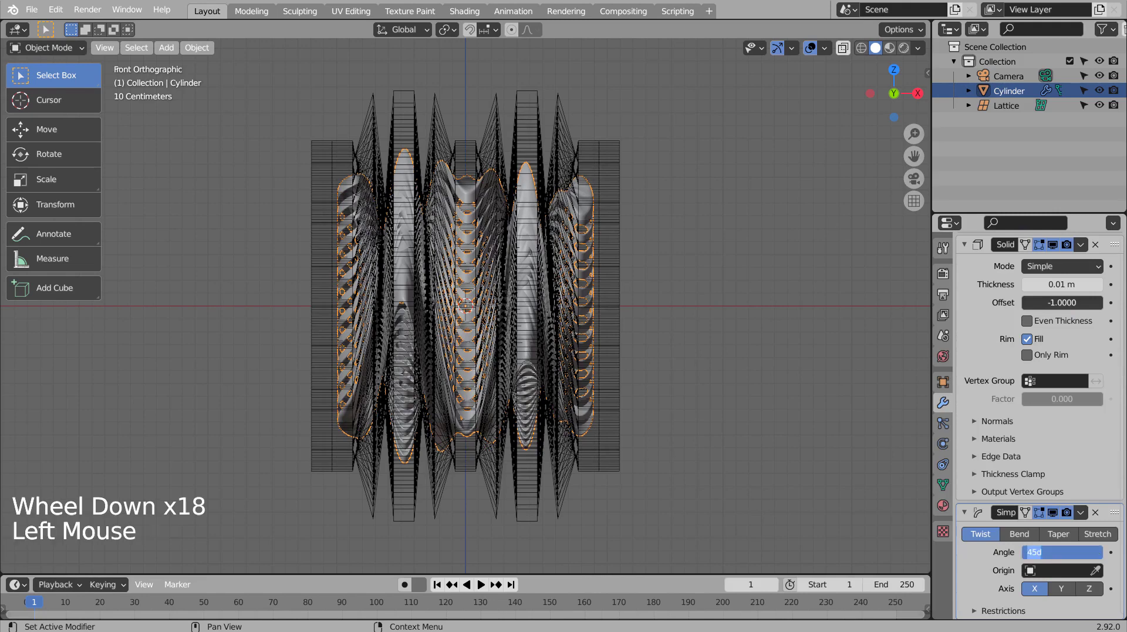
pyautogui.press('Return')
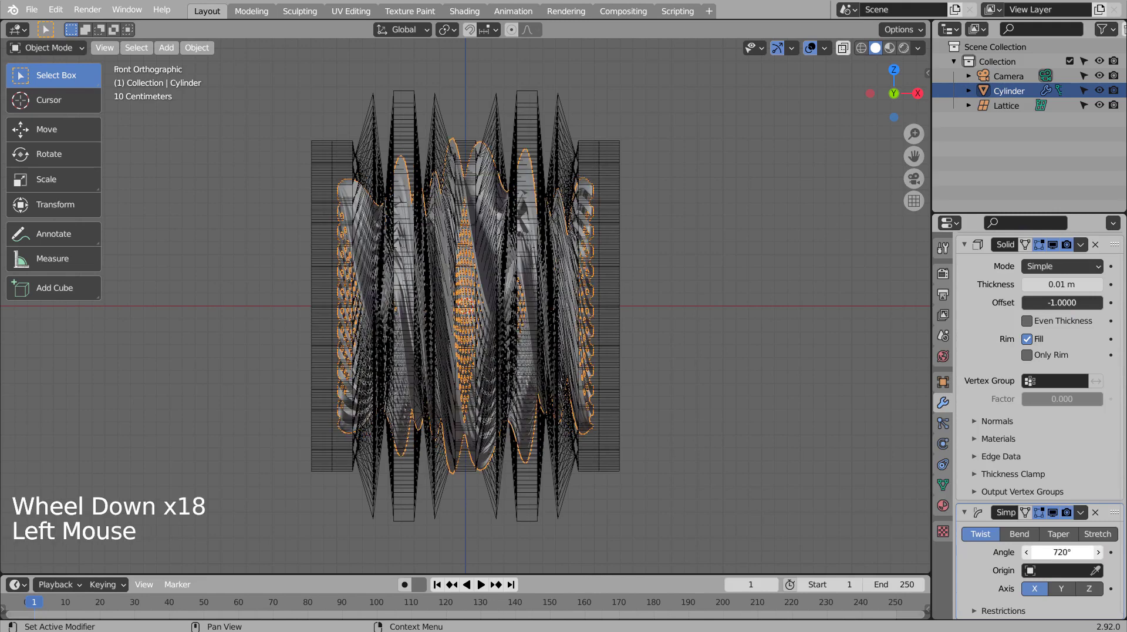
pyautogui.click(1089, 588)
pyautogui.click(811, 425)
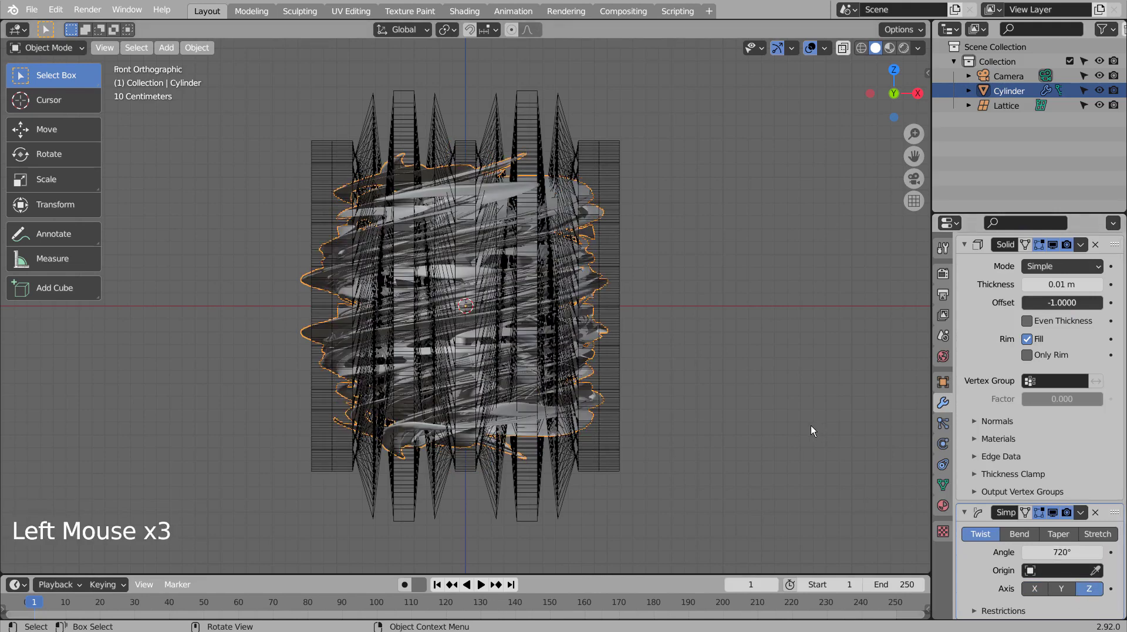
# - Set the Simple Deform twist angle to 360° and check the shape from several sides
pyautogui.moveTo(811, 425); pyautogui.dragTo(834, 505, button='middle')
pyautogui.click(1049, 556)
pyautogui.write('36')
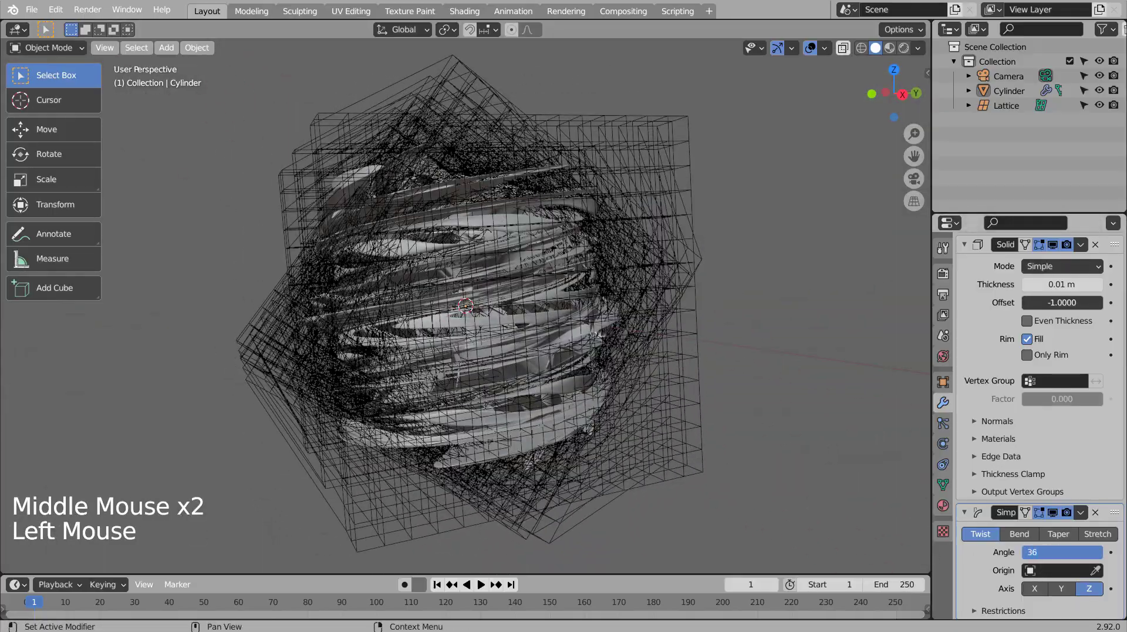
pyautogui.write('0')
pyautogui.press('Return')
pyautogui.moveTo(552, 364); pyautogui.dragTo(777, 359, button='middle')
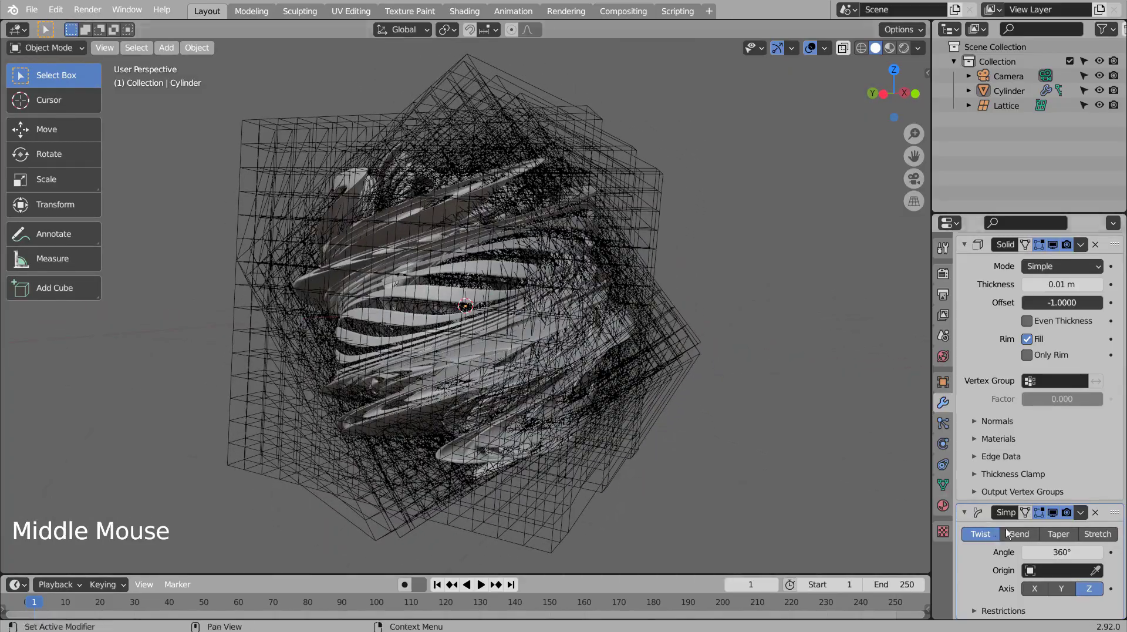
# - Set the Simple Deform twist angle to 180° and check the shape from another side
pyautogui.click(1062, 552)
pyautogui.write('180')
pyautogui.press('Return')
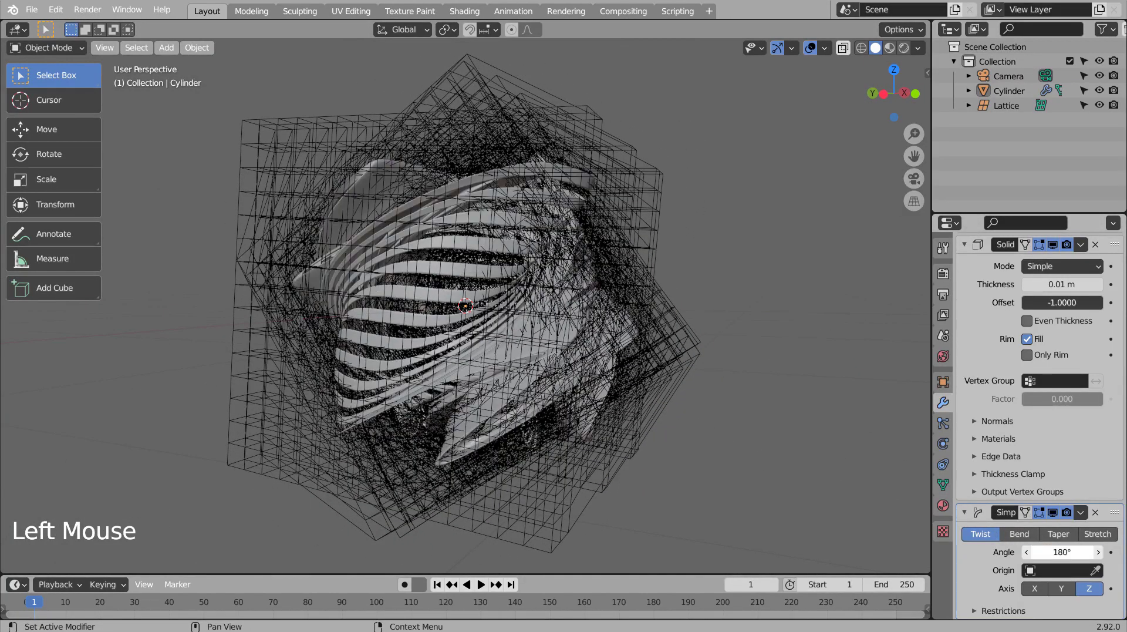
pyautogui.moveTo(794, 446); pyautogui.dragTo(457, 434, button='middle')
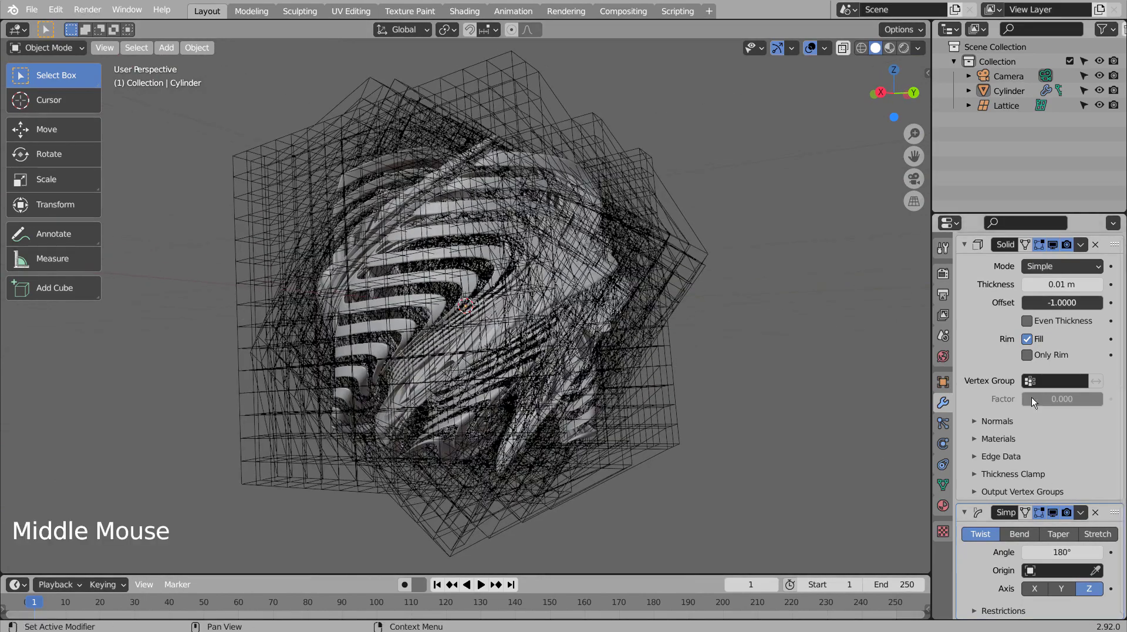
# - Collapse the settings of the cylinder's Subdivision, Lattice, Solidify and Simple Deform modifiers
pyautogui.scroll(8, 1012, 235)
pyautogui.scroll(-1, 1011, 312)
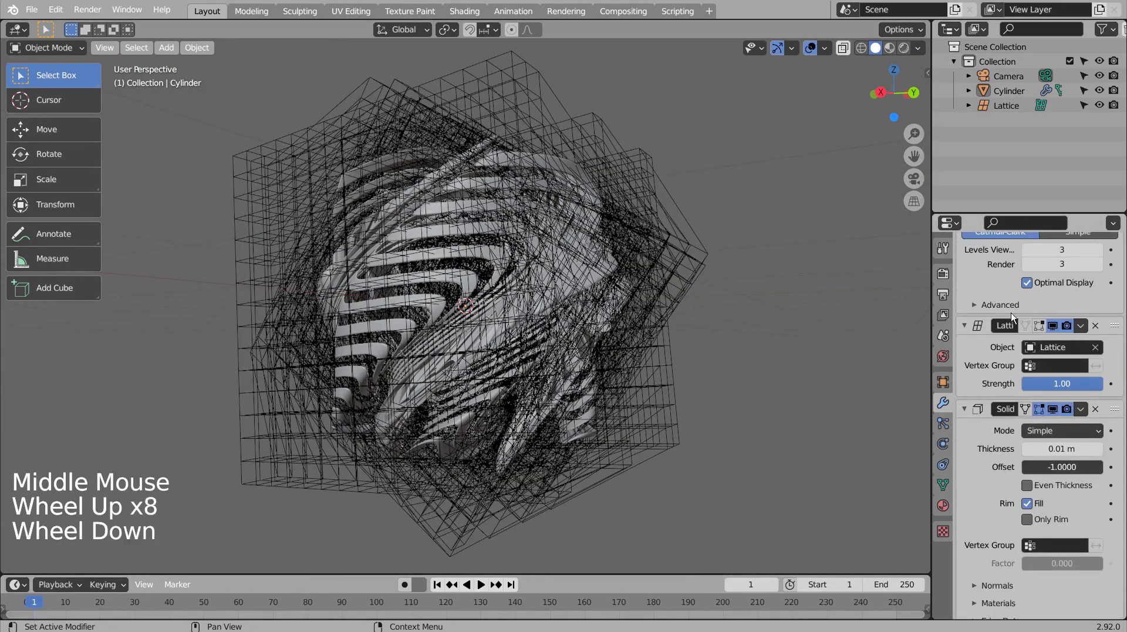
pyautogui.scroll(4, 1011, 312)
pyautogui.click(964, 297)
pyautogui.click(964, 317)
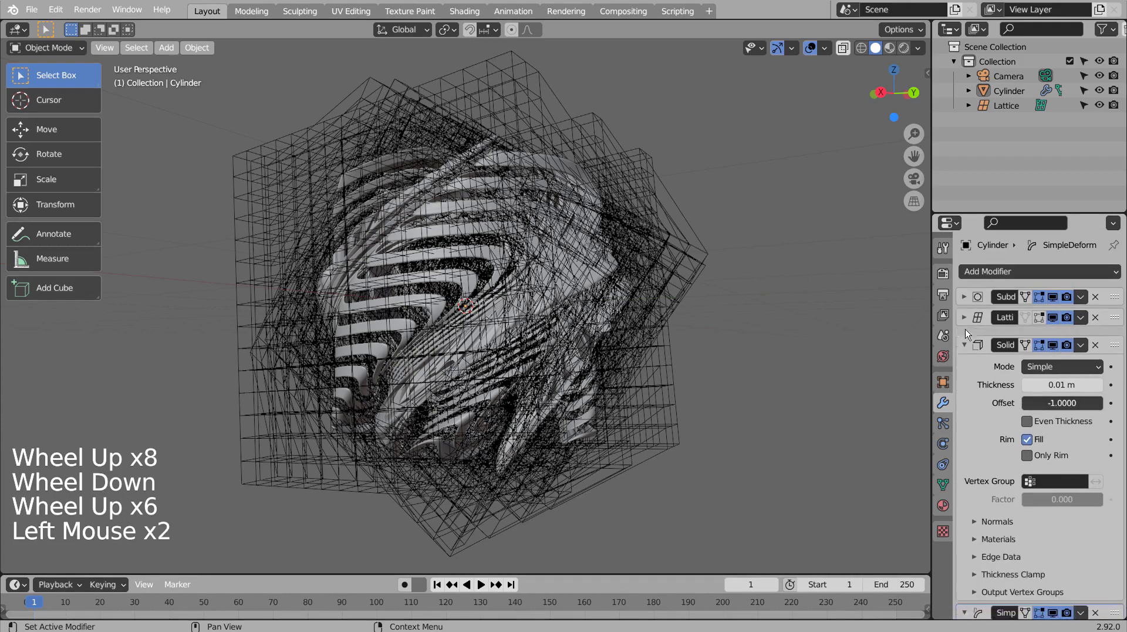
pyautogui.click(964, 337)
pyautogui.click(964, 358)
# - Add a second Simple Deform modifier to the cylinder and set its mode to Taper
pyautogui.click(997, 271)
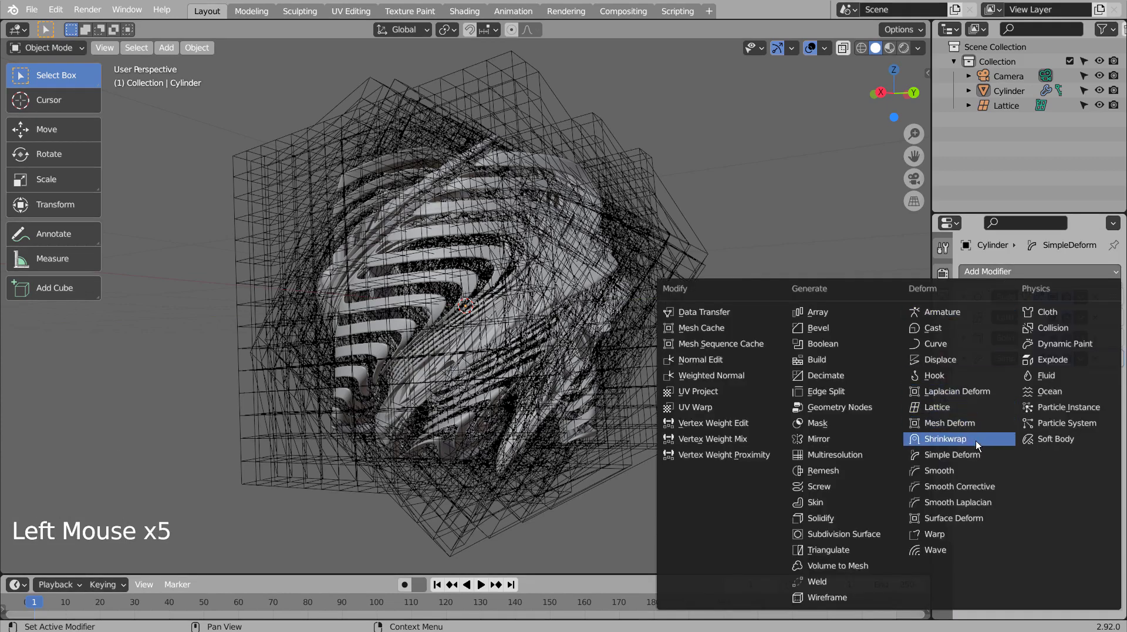
pyautogui.click(942, 456)
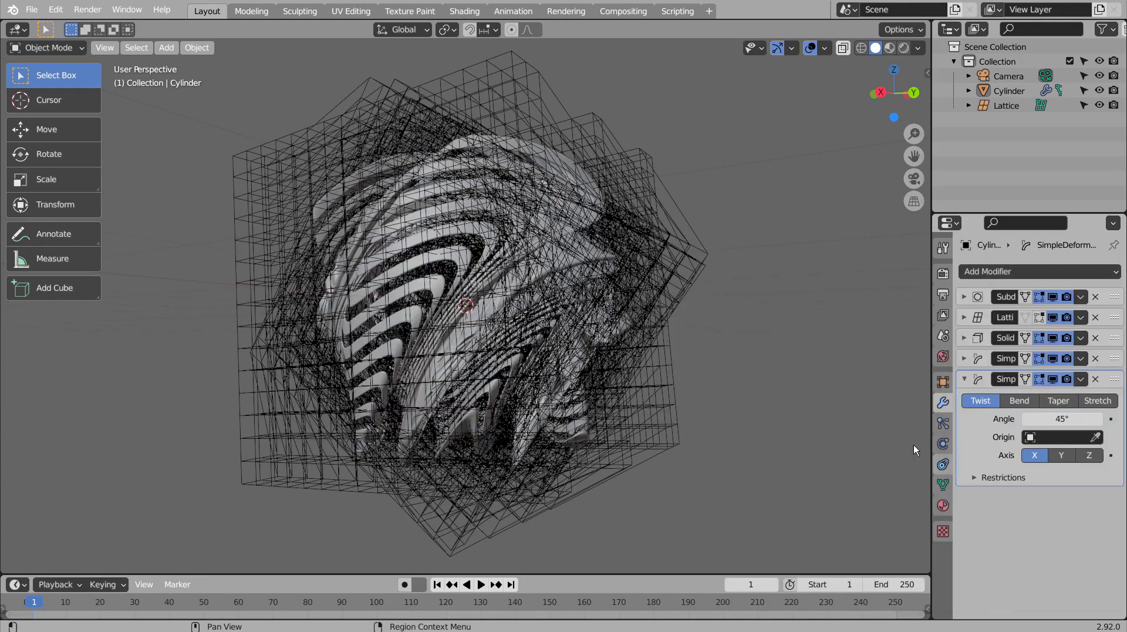
pyautogui.moveTo(913, 449); pyautogui.dragTo(1027, 405, button='middle')
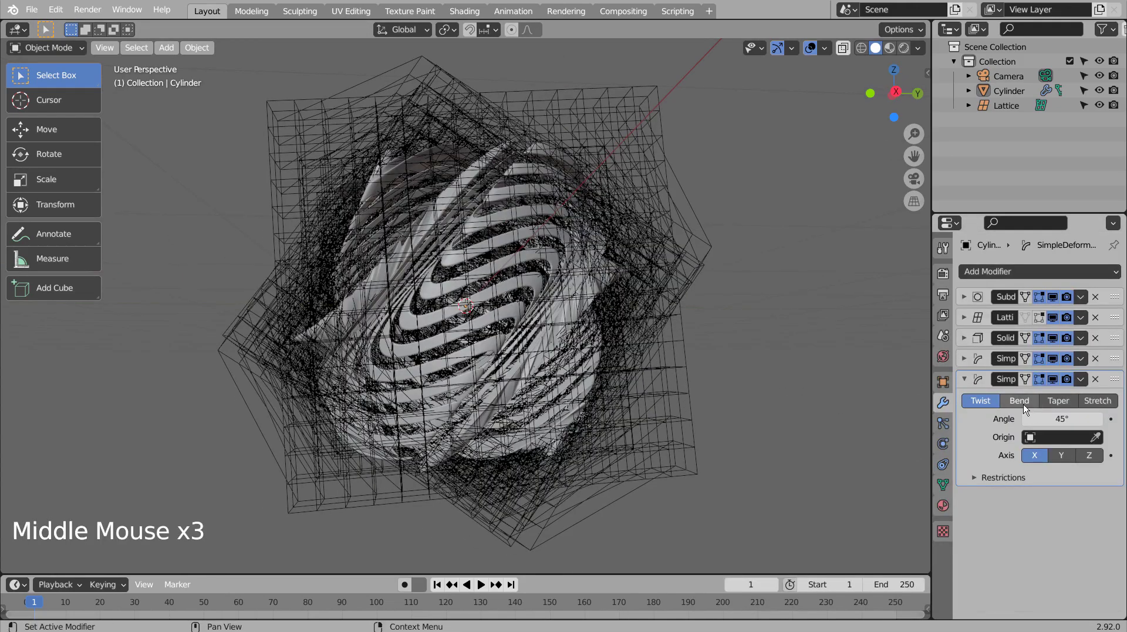
pyautogui.click(1060, 402)
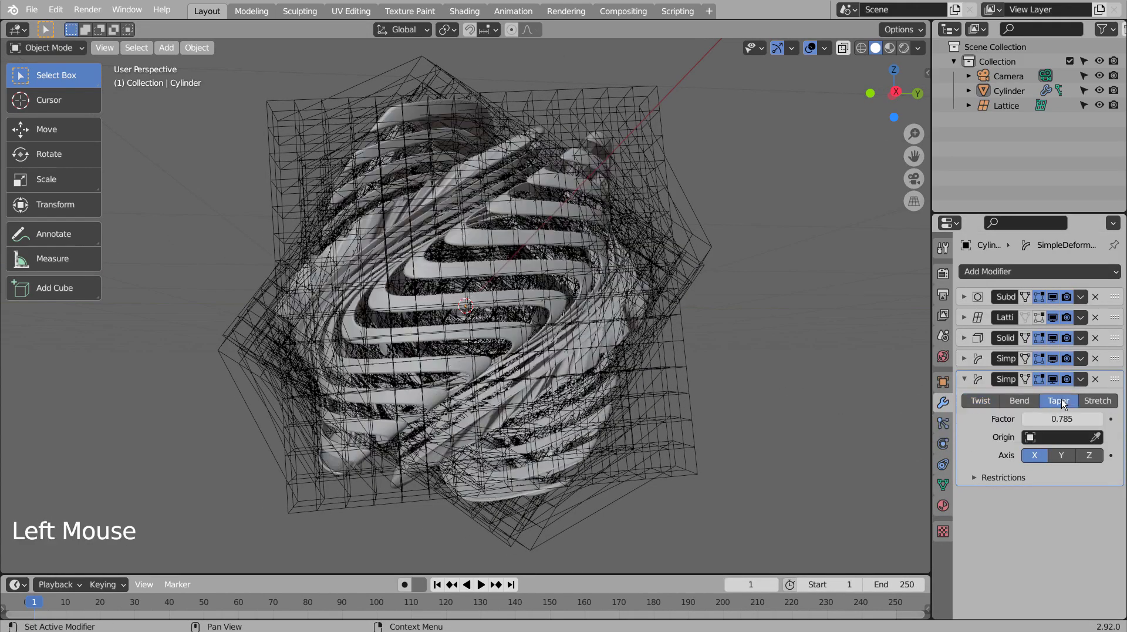
pyautogui.click(1106, 402)
pyautogui.click(1058, 400)
pyautogui.moveTo(822, 400); pyautogui.dragTo(670, 405, button='middle')
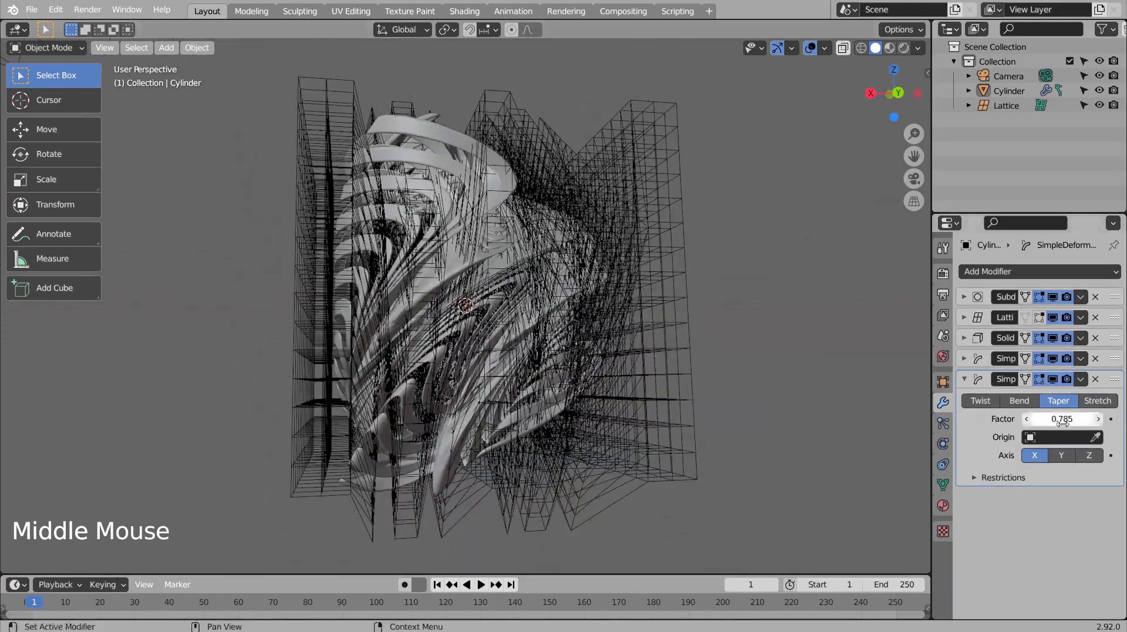
# - Set the taper factor to 0.935 and collapse the second Simple Deform modifier's settings
pyautogui.moveTo(1062, 422)
pyautogui.mouseDown()
pyautogui.moveTo(1027, 422)
pyautogui.moveTo(1074, 421)
pyautogui.mouseUp()
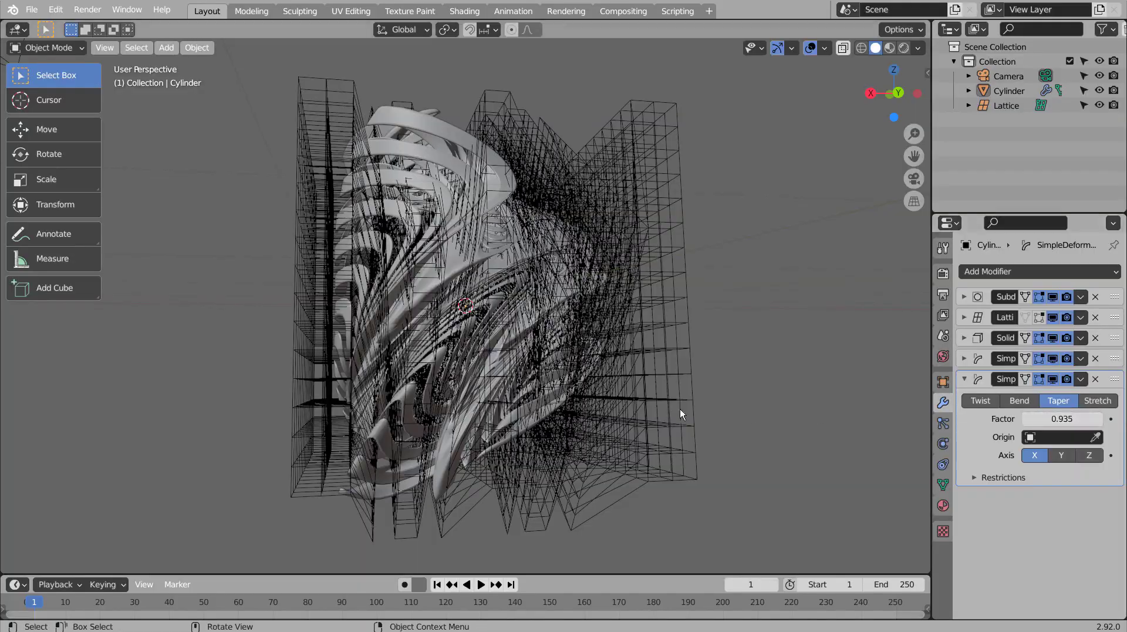
pyautogui.moveTo(680, 408); pyautogui.dragTo(893, 380, button='middle')
pyautogui.moveTo(54, 390); pyautogui.dragTo(633, 411, button='middle')
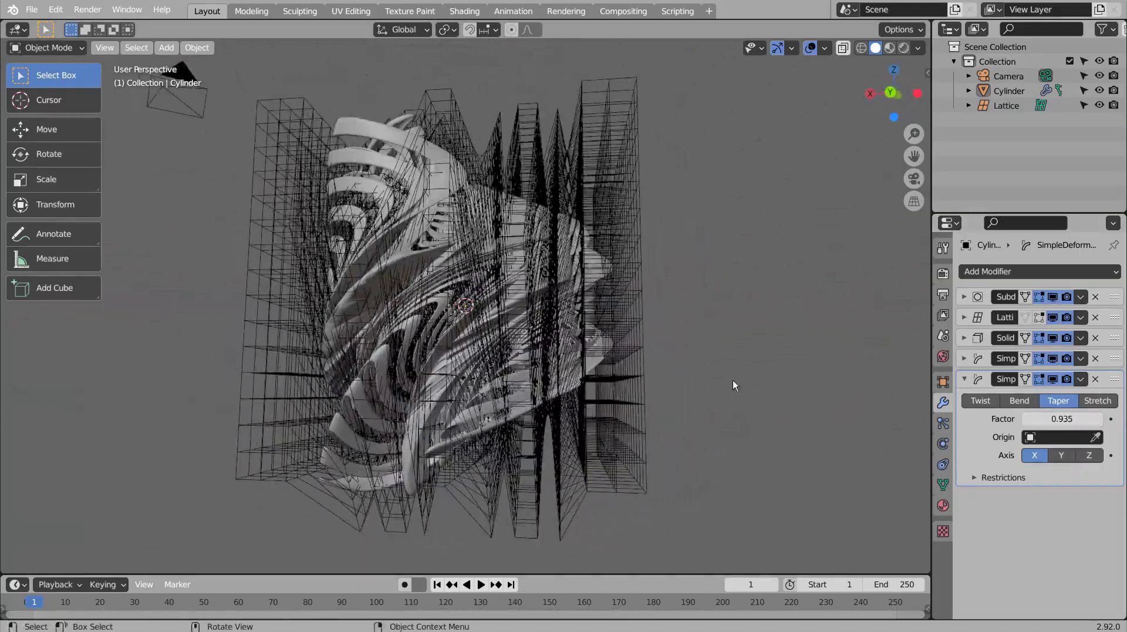
pyautogui.click(735, 385)
pyautogui.click(964, 379)
pyautogui.click(799, 395)
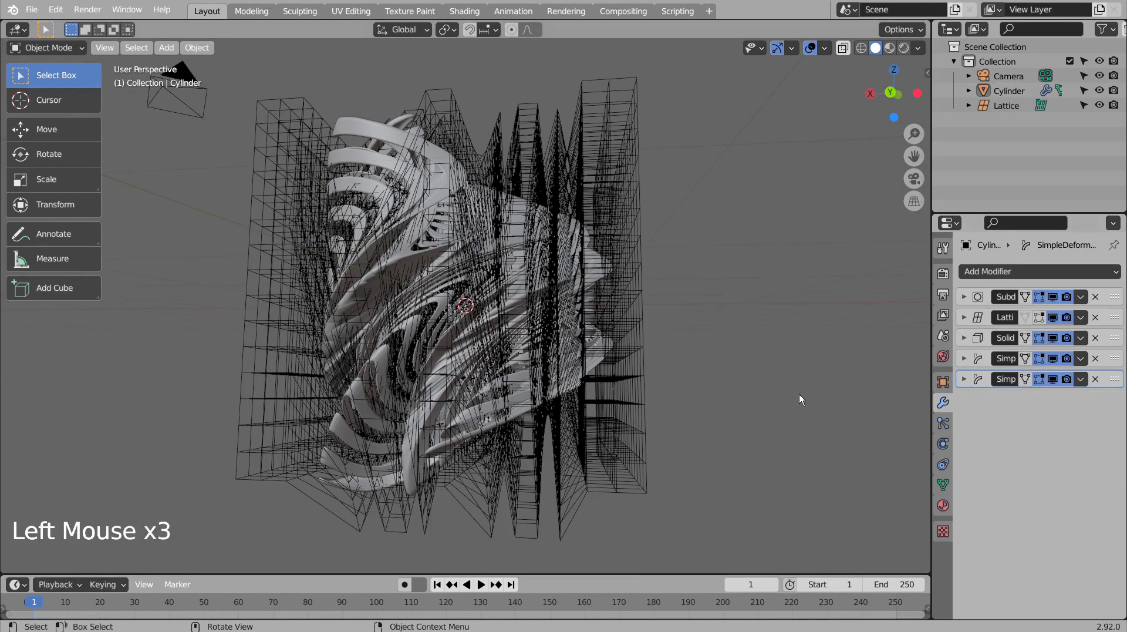
# - Box-select the cylinder and lattice in front view and rotate them together about -29°
pyautogui.scroll(-4, 799, 394)
pyautogui.press('KP_1')
pyautogui.press('KP_1')
pyautogui.press('KP_1')
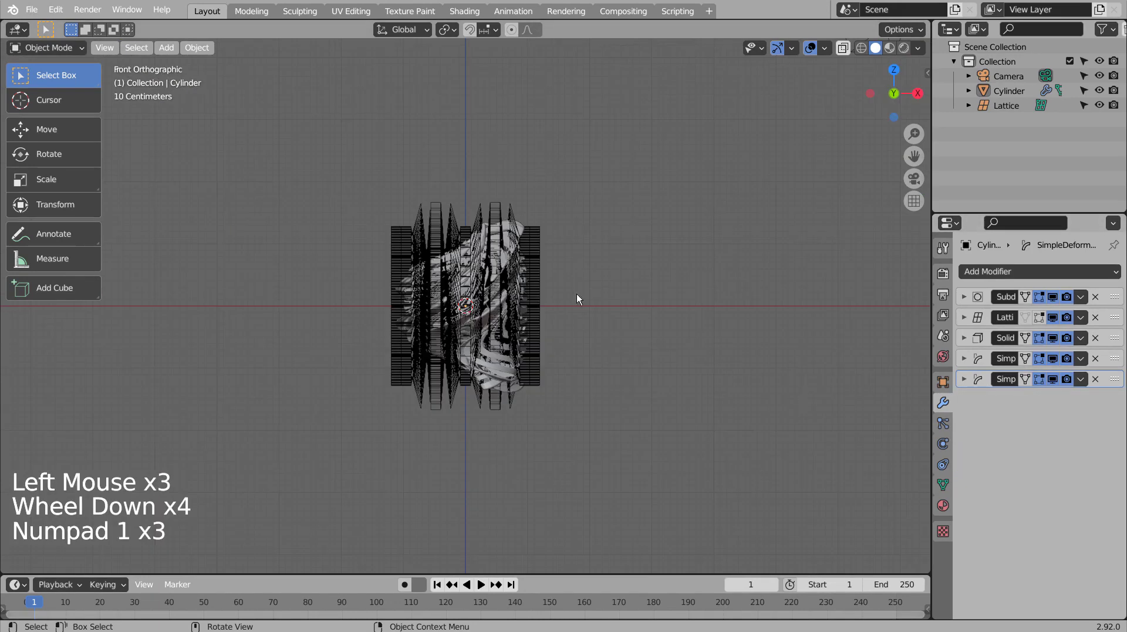
pyautogui.press('b')
pyautogui.moveTo(360, 211); pyautogui.dragTo(641, 433)
pyautogui.press('r')
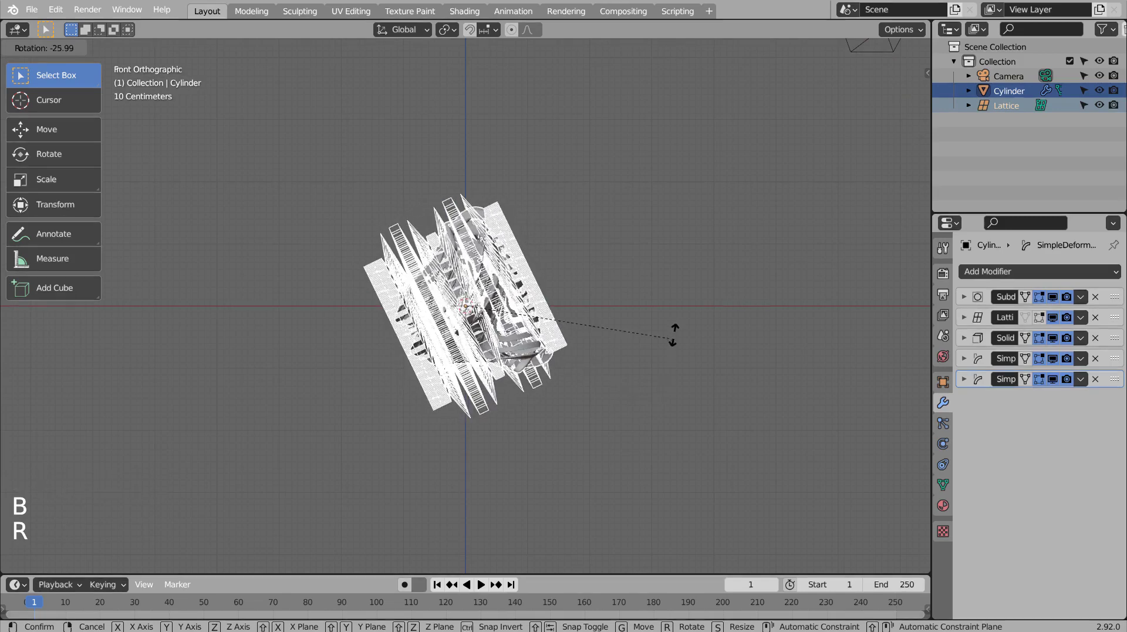
pyautogui.click(673, 330)
# - Raise the cylinder and lattice about 0.945 m along Z and rotate them slightly more in front view
pyautogui.press('g')
pyautogui.press('z')
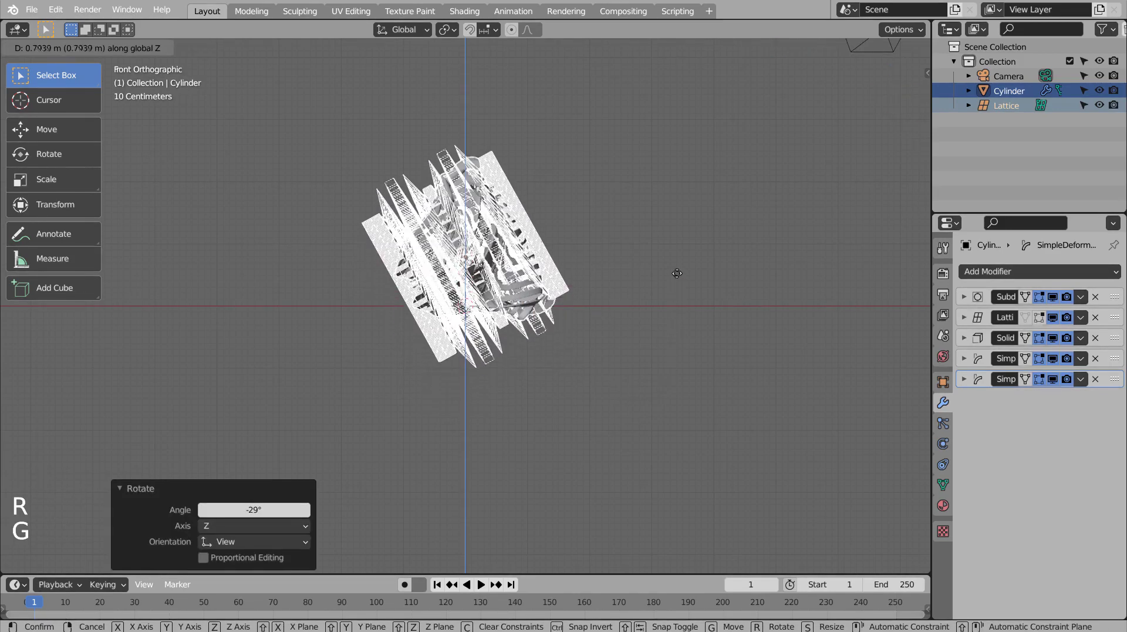
pyautogui.click(676, 269)
pyautogui.press('r')
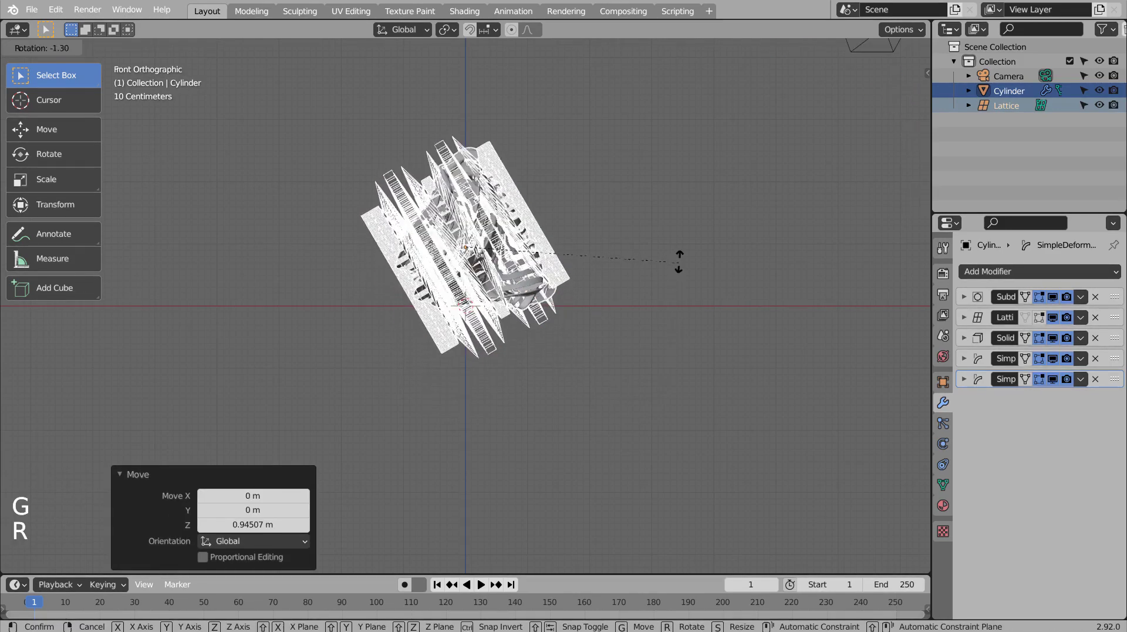
pyautogui.click(683, 270)
pyautogui.moveTo(692, 286); pyautogui.dragTo(452, 383, button='middle')
# - Deselect the objects, add a plane as the ground and scale it up to about 18.37
pyautogui.click(455, 380)
pyautogui.hotkey('shift', 'a')
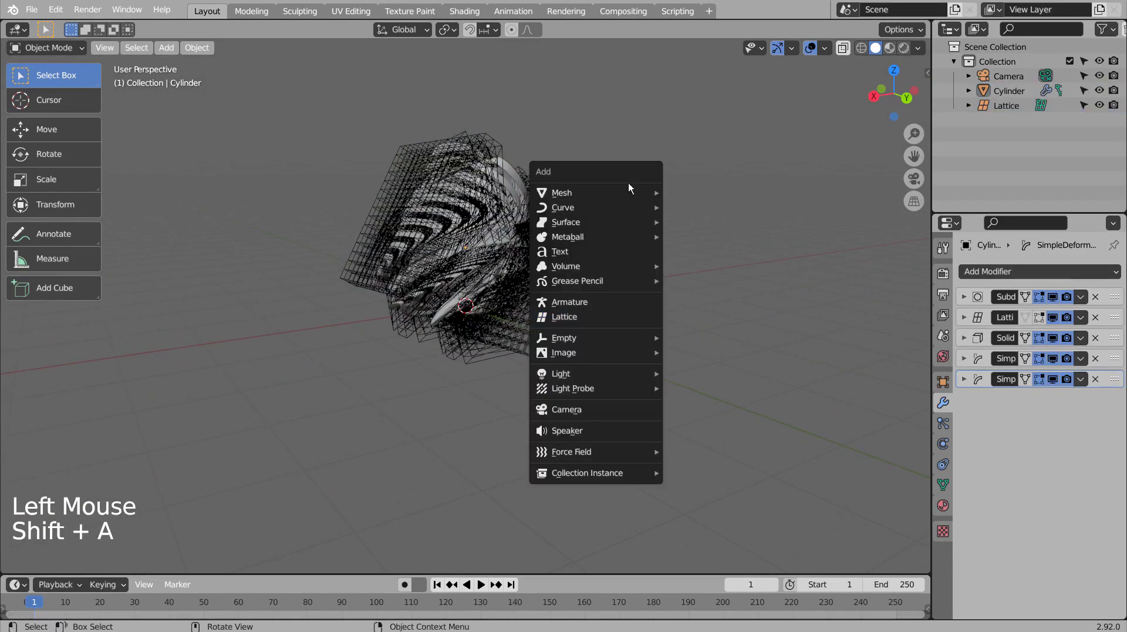
pyautogui.moveTo(628, 188)
pyautogui.click(705, 189)
pyautogui.press('s')
pyautogui.click(776, 280)
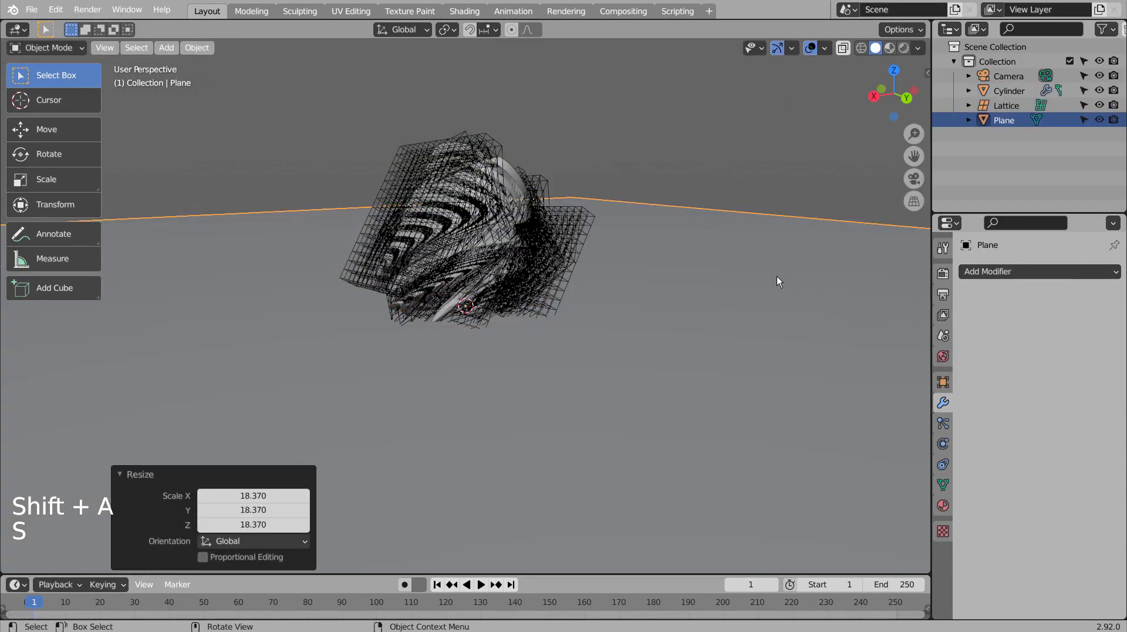
# - Align the camera to an angled view of the sculpture and shift its framing with walk navigation
pyautogui.moveTo(776, 276); pyautogui.dragTo(773, 314, button='middle')
pyautogui.middleClick(772, 314)
pyautogui.press('ctrl+alt+KP_0')
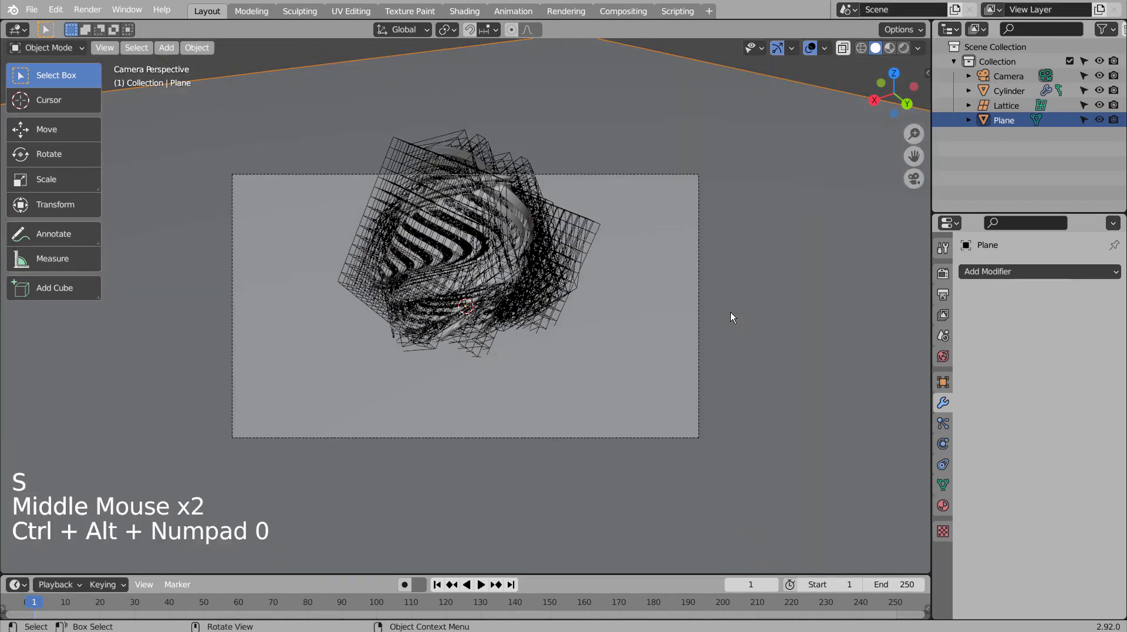
pyautogui.hotkey('shift', '`')
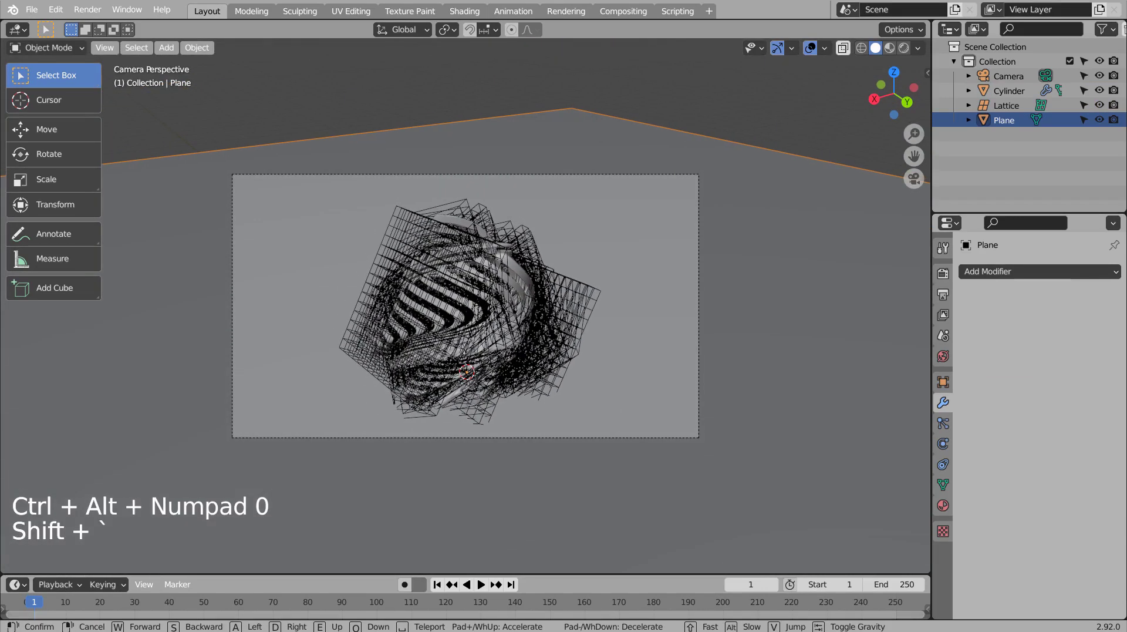
pyautogui.click(466, 306)
# - Give the cylinder a new material with metallic 0.884 and roughness 0.095
pyautogui.click(515, 271)
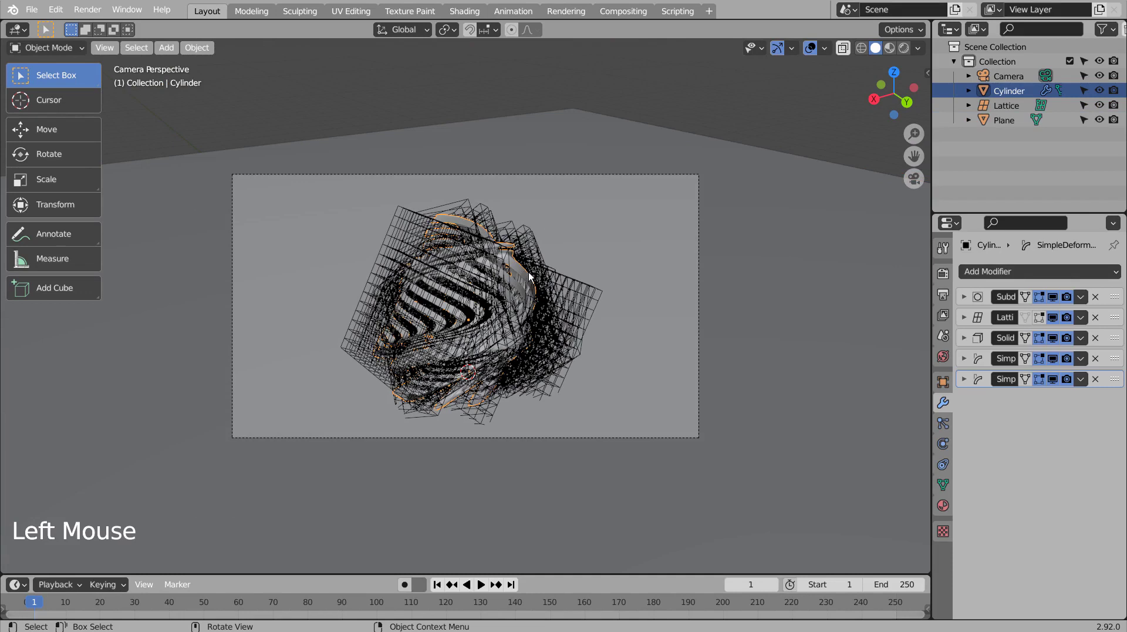
pyautogui.click(943, 504)
pyautogui.click(1020, 355)
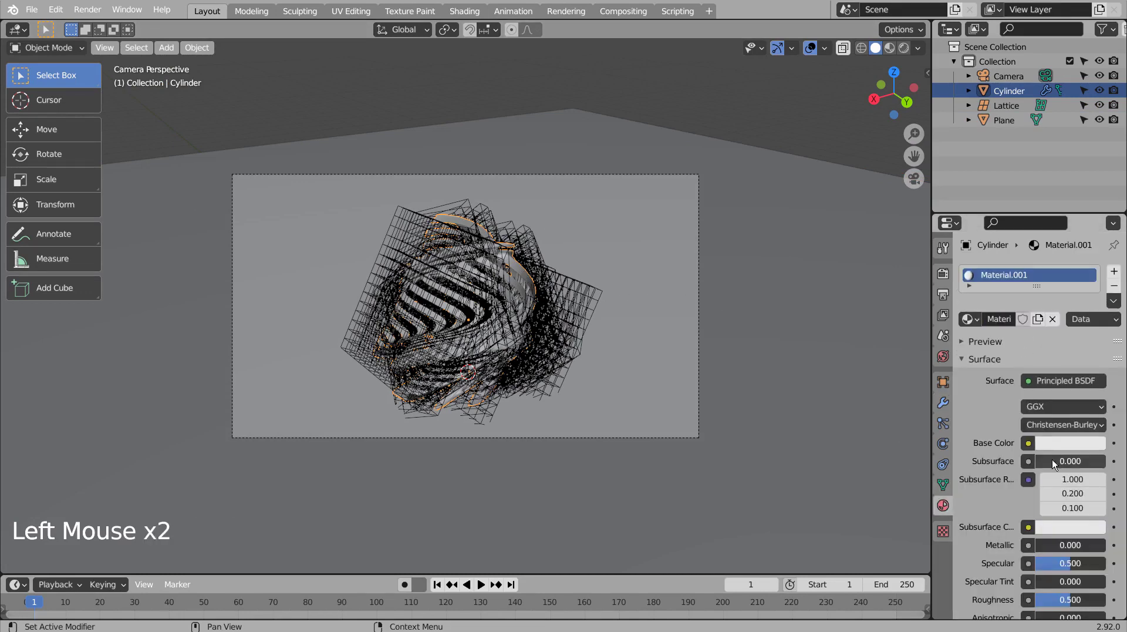
pyautogui.moveTo(1065, 547); pyautogui.dragTo(1097, 547)
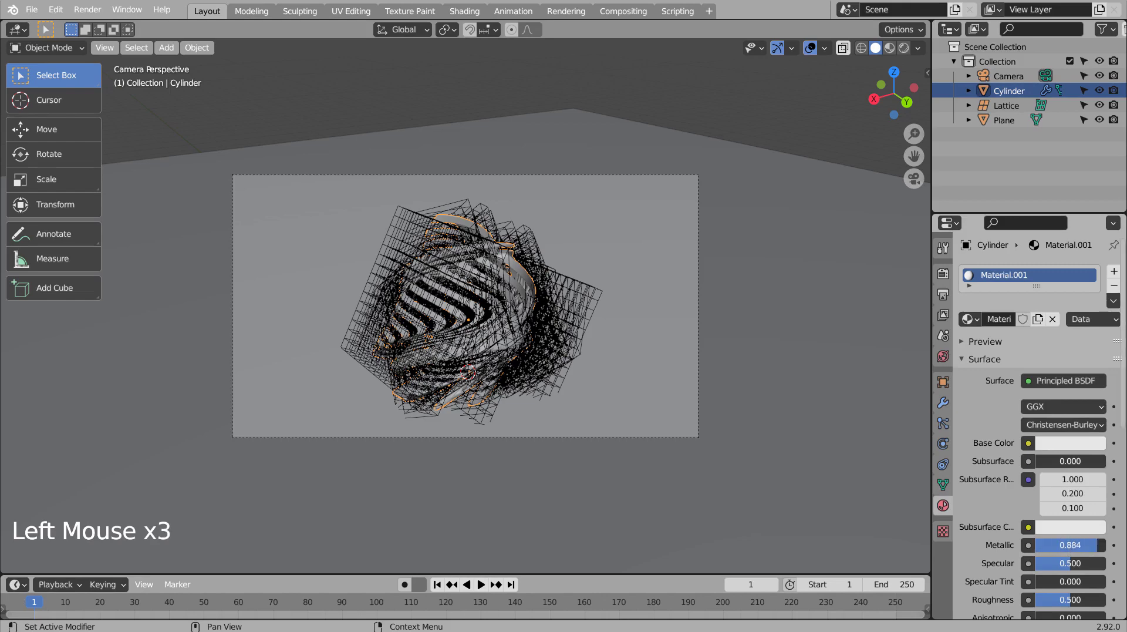
pyautogui.click(1058, 449)
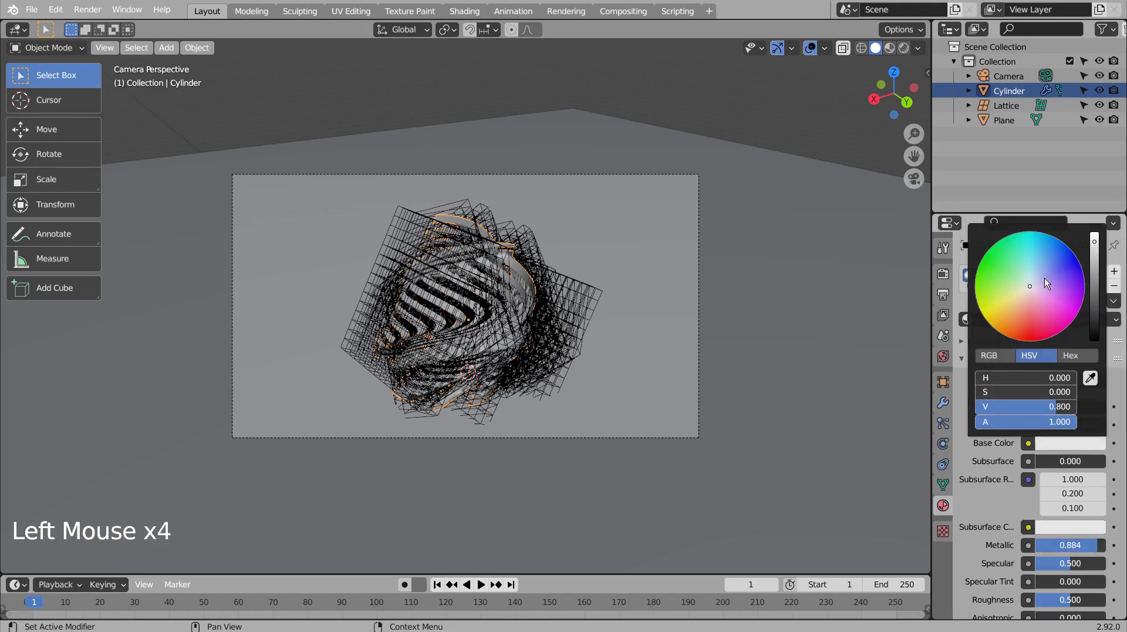
pyautogui.scroll(-5, 1030, 513)
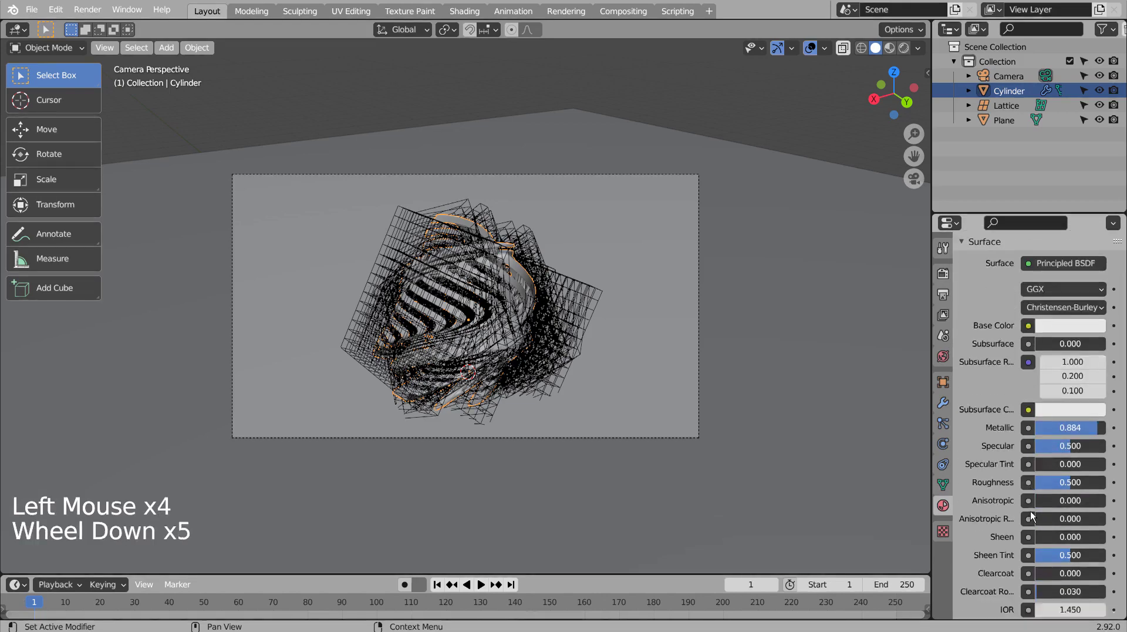
pyautogui.scroll(-4, 1031, 515)
pyautogui.click(1046, 368)
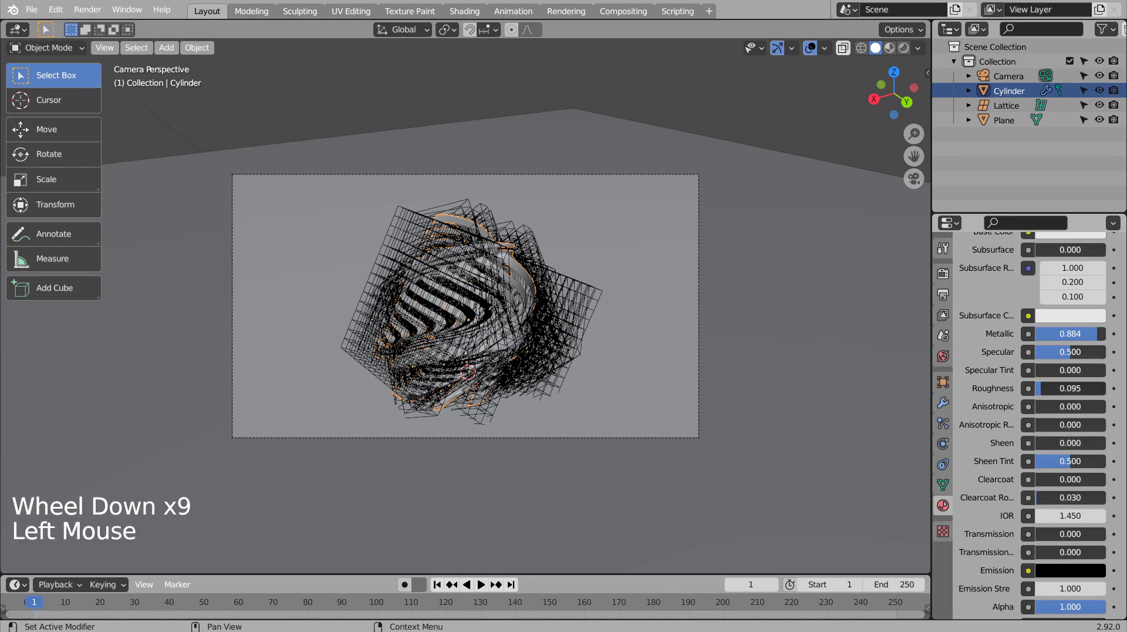
# - Switch the viewport to material preview and set the cylinder material's transmission to 1.000
pyautogui.click(890, 48)
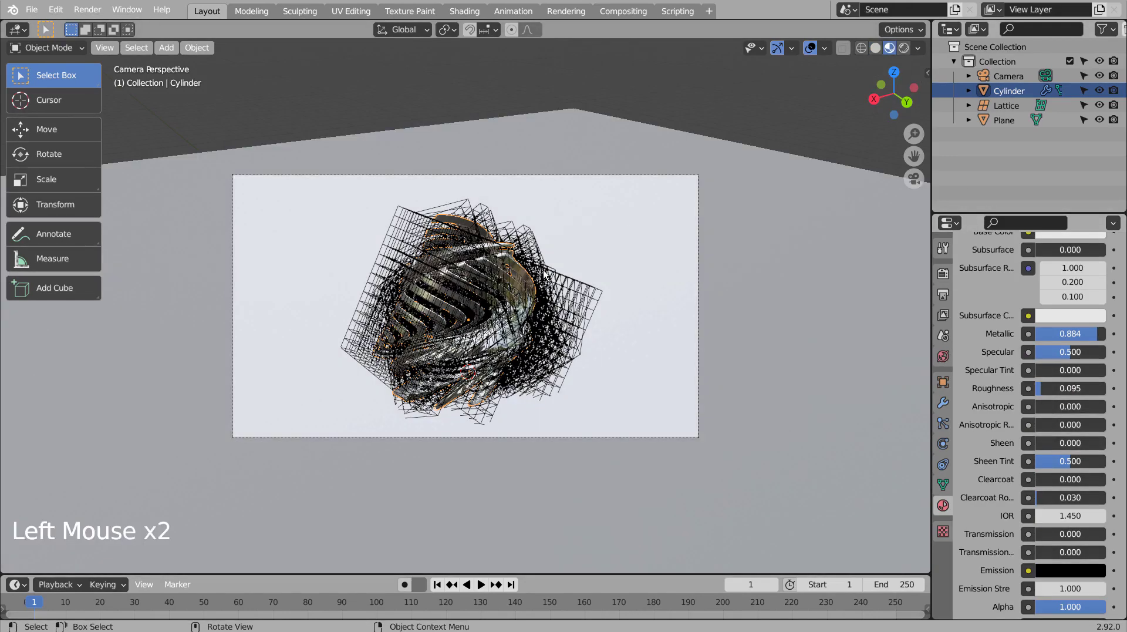
pyautogui.scroll(6, 545, 274)
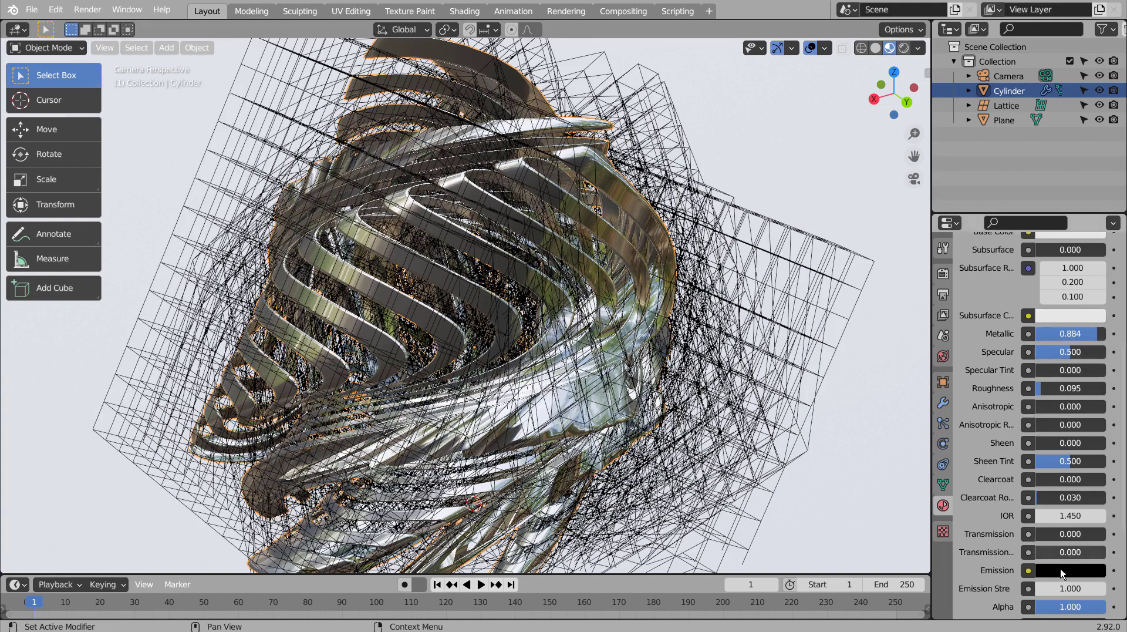
pyautogui.moveTo(1056, 533); pyautogui.dragTo(1103, 533)
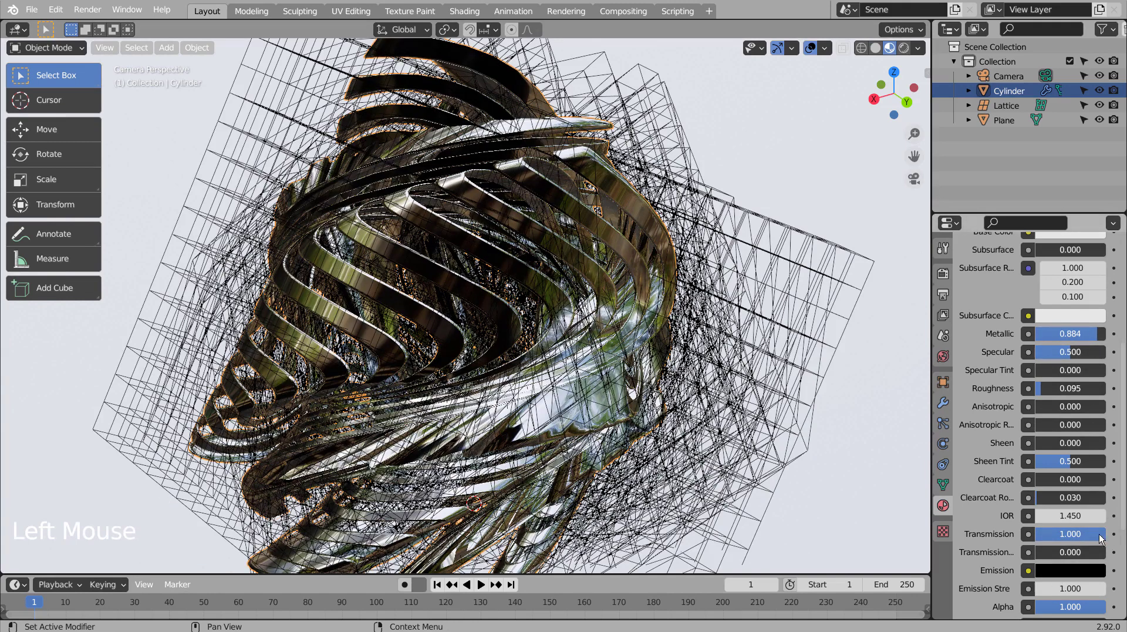
pyautogui.scroll(-4, 1095, 552)
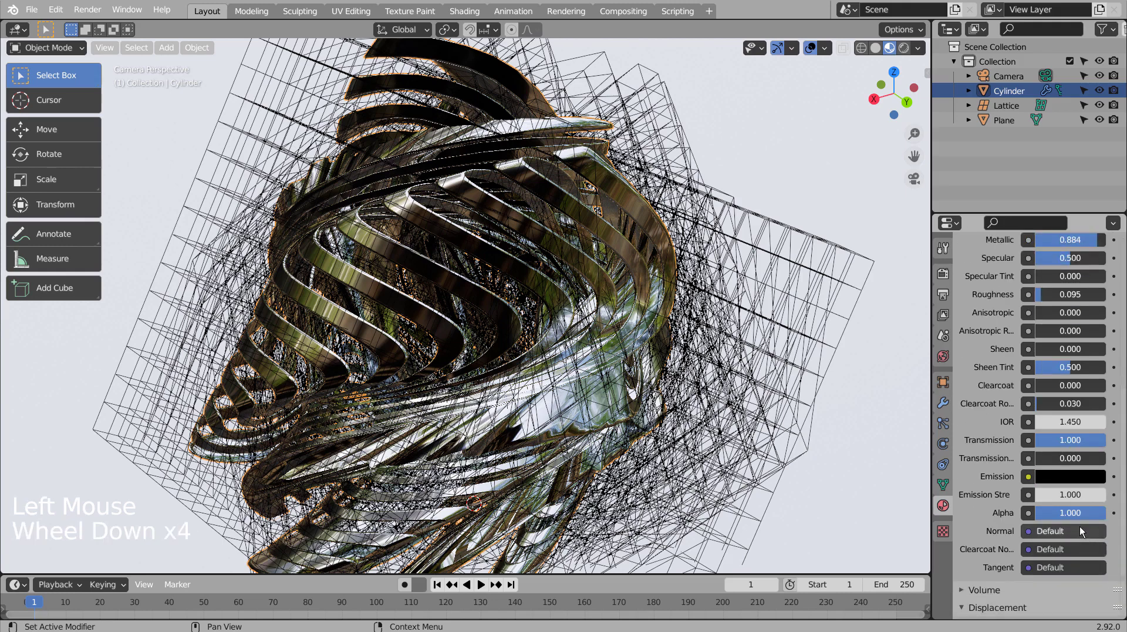
# - Make the cylinder's emission light pink, about H 0.840, S 0.510, V 1.000, with an emission strength of 5.300
pyautogui.click(1061, 477)
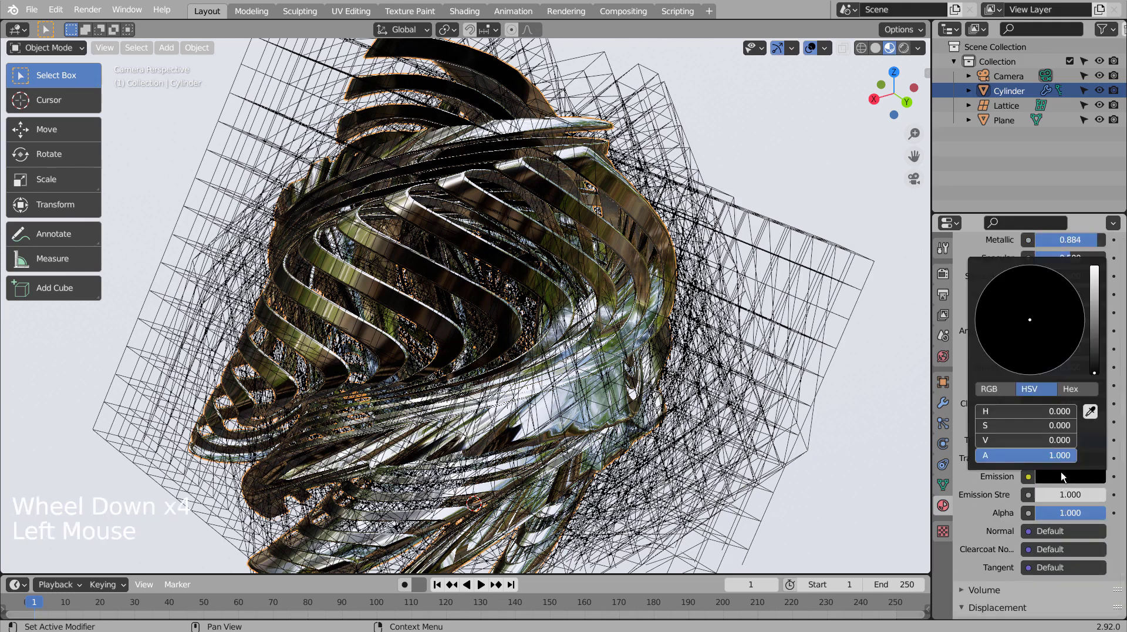
pyautogui.moveTo(1095, 327); pyautogui.dragTo(1095, 267)
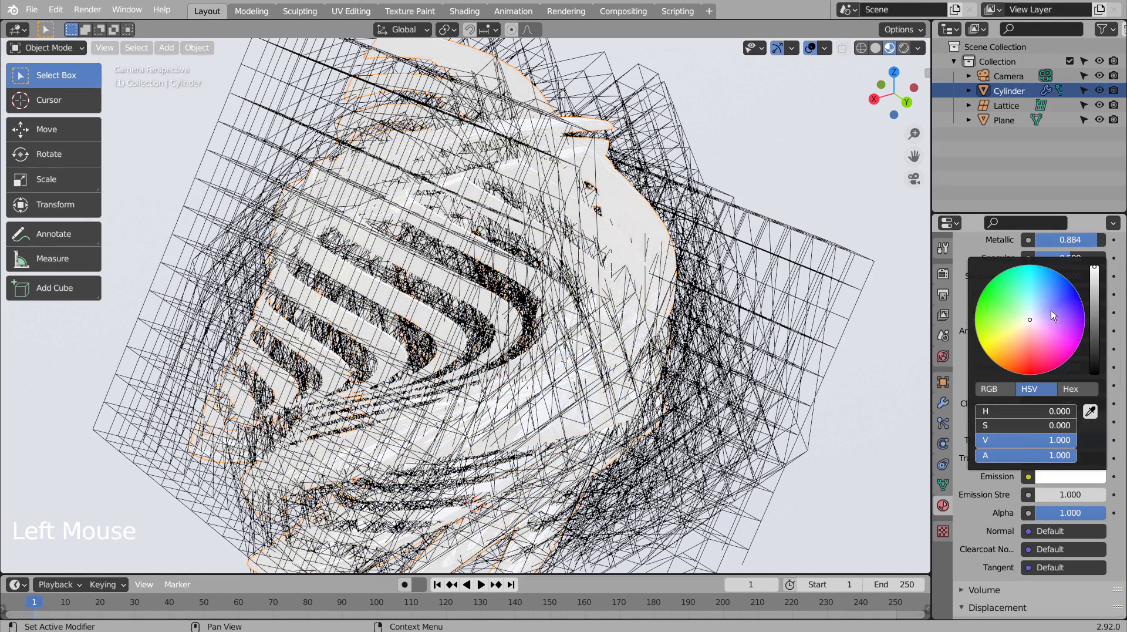
pyautogui.click(1018, 328)
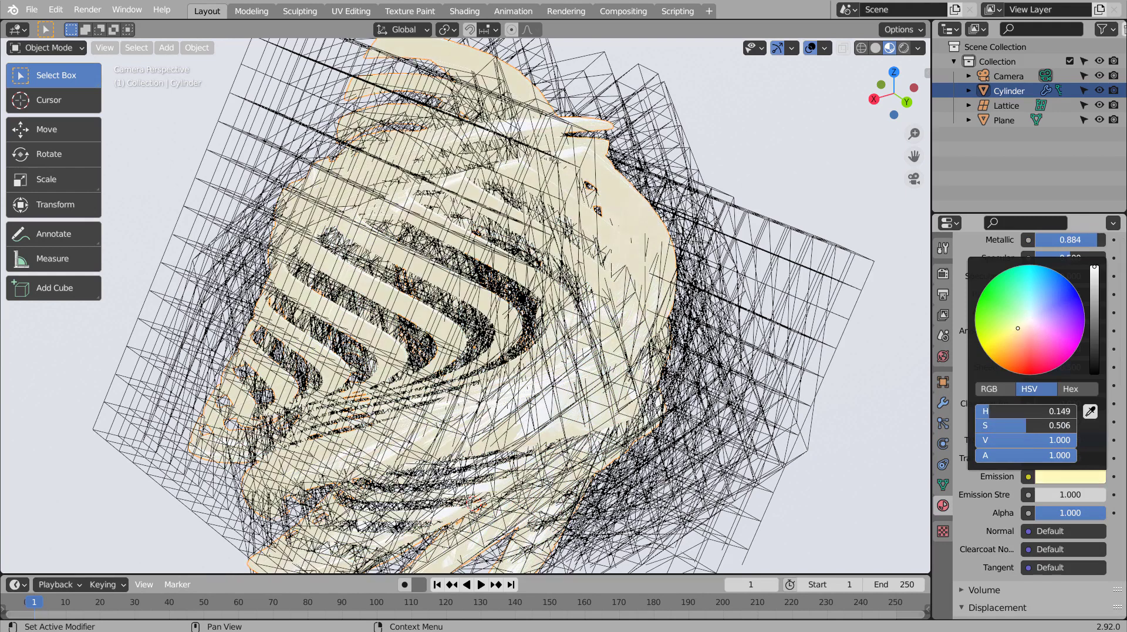
pyautogui.click(1043, 329)
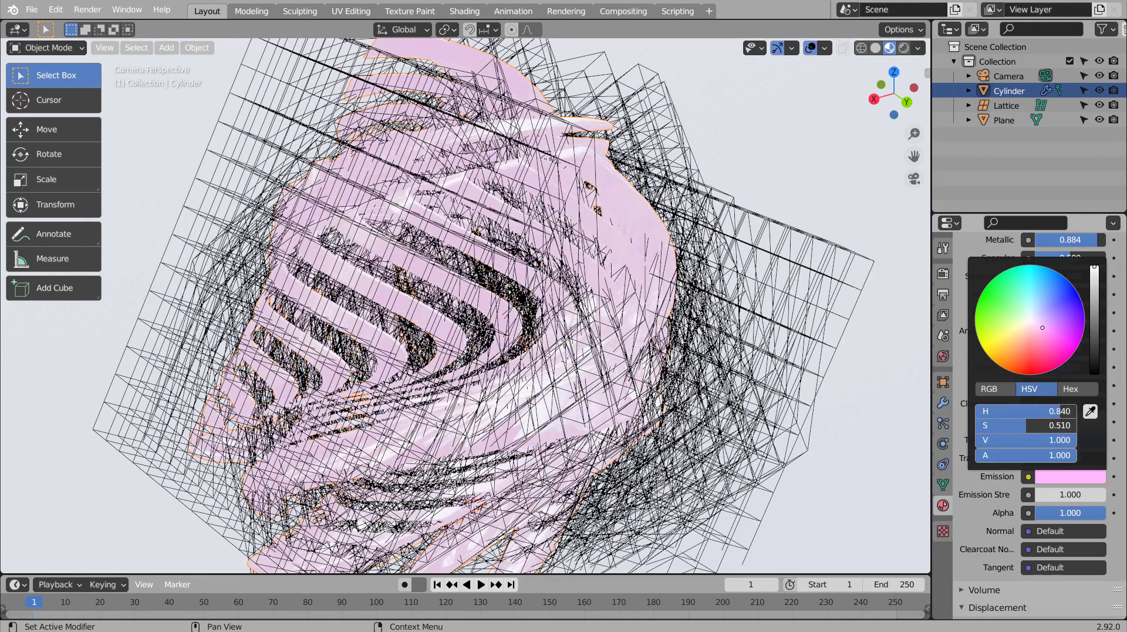
pyautogui.click(1044, 333)
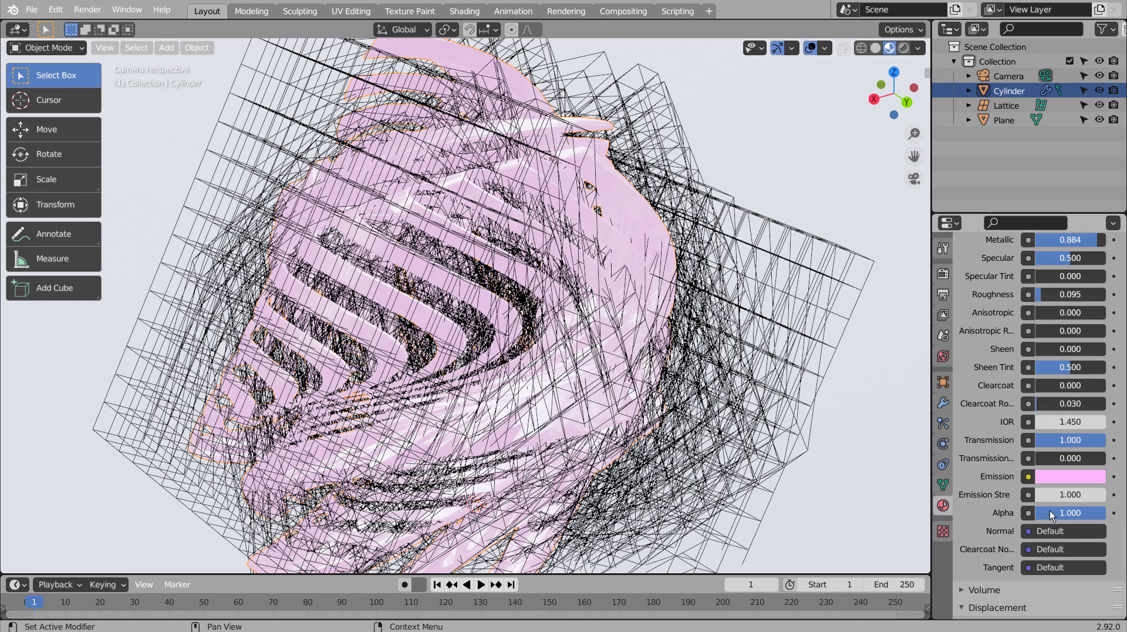
pyautogui.moveTo(1052, 494)
pyautogui.mouseDown()
pyautogui.moveTo(1103, 494)
pyautogui.moveTo(1057, 494)
pyautogui.mouseUp()
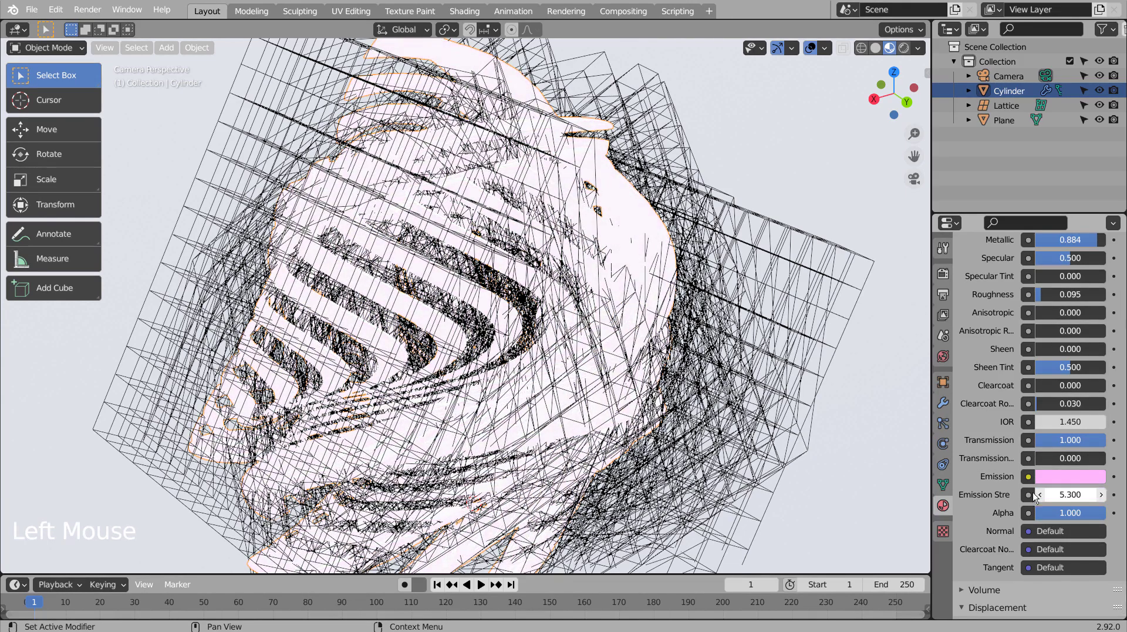
# - In the compositor, add a Glare node between the Denoise and Composite nodes
pyautogui.scroll(-5, 726, 355)
pyautogui.click(702, 378)
pyautogui.moveTo(702, 378); pyautogui.dragTo(797, 142, button='middle')
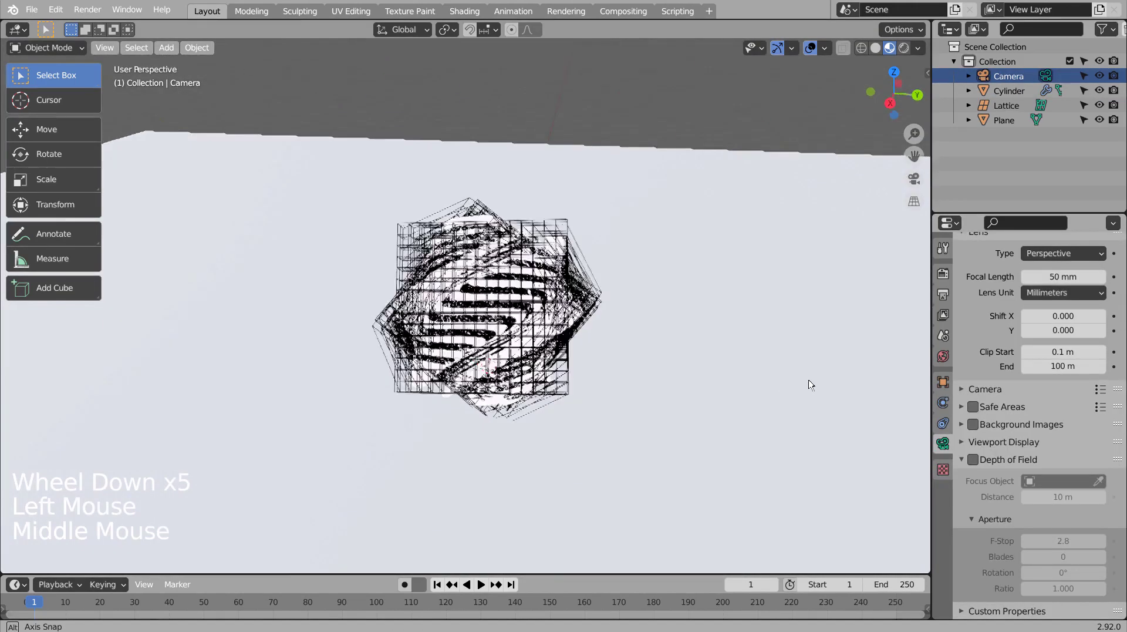
pyautogui.click(622, 11)
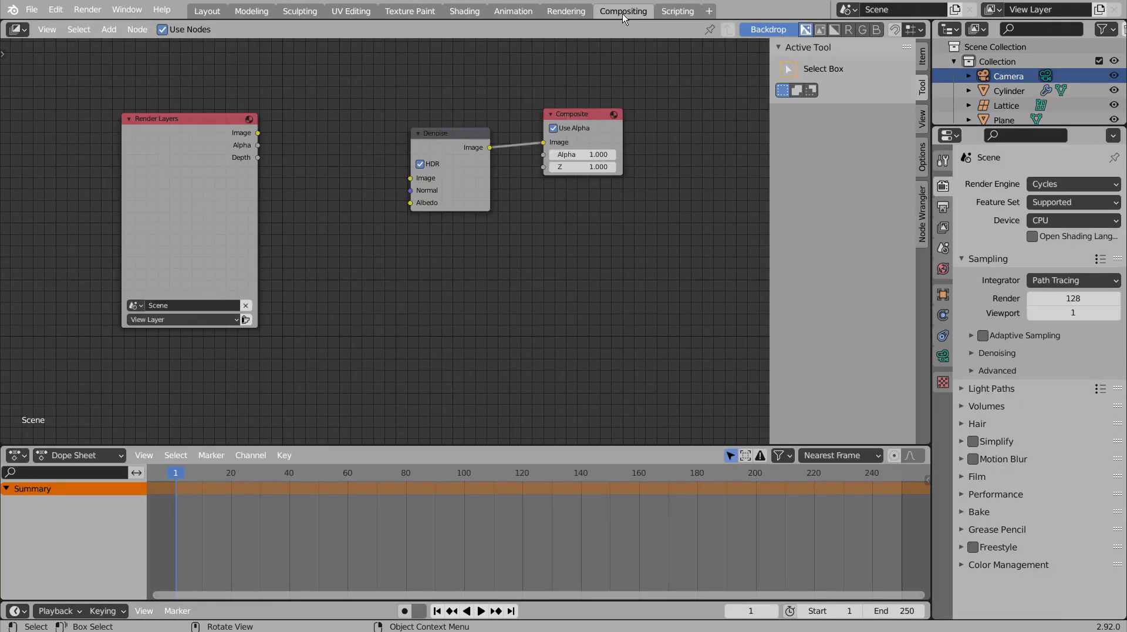
pyautogui.keyDown('shift'); pyautogui.moveTo(301, 99); pyautogui.dragTo(330, 287, button='middle'); pyautogui.keyUp('shift')
pyautogui.keyDown('shift'); pyautogui.middleClick(330, 287); pyautogui.keyUp('shift')
pyautogui.hotkey('shift', 'a')
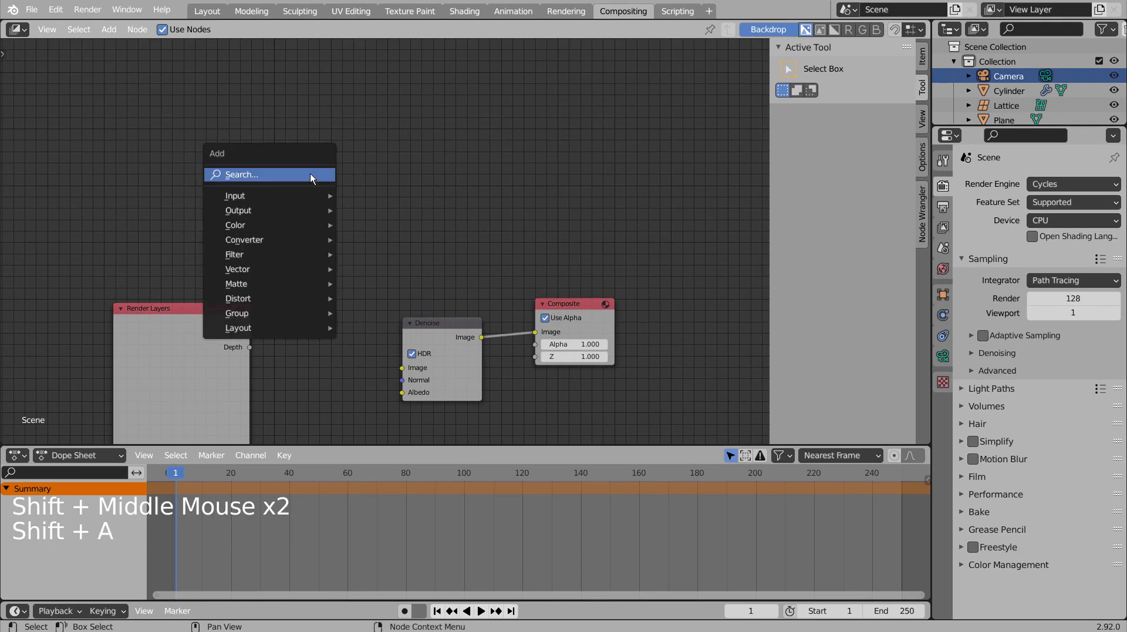
pyautogui.click(310, 174)
pyautogui.write('g')
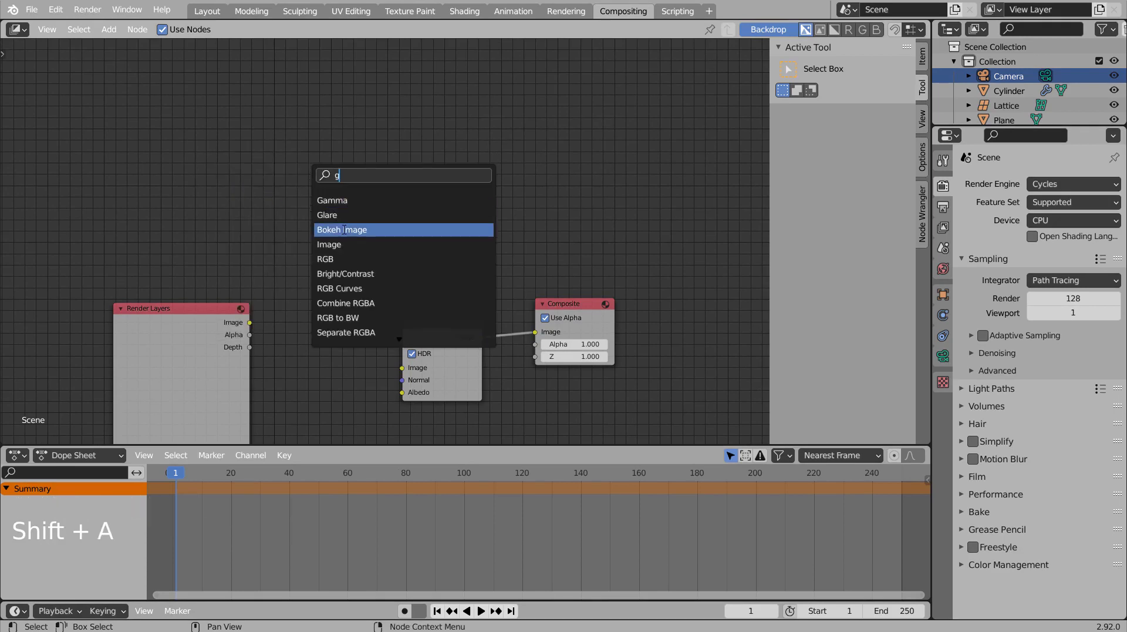
pyautogui.click(329, 215)
pyautogui.click(519, 313)
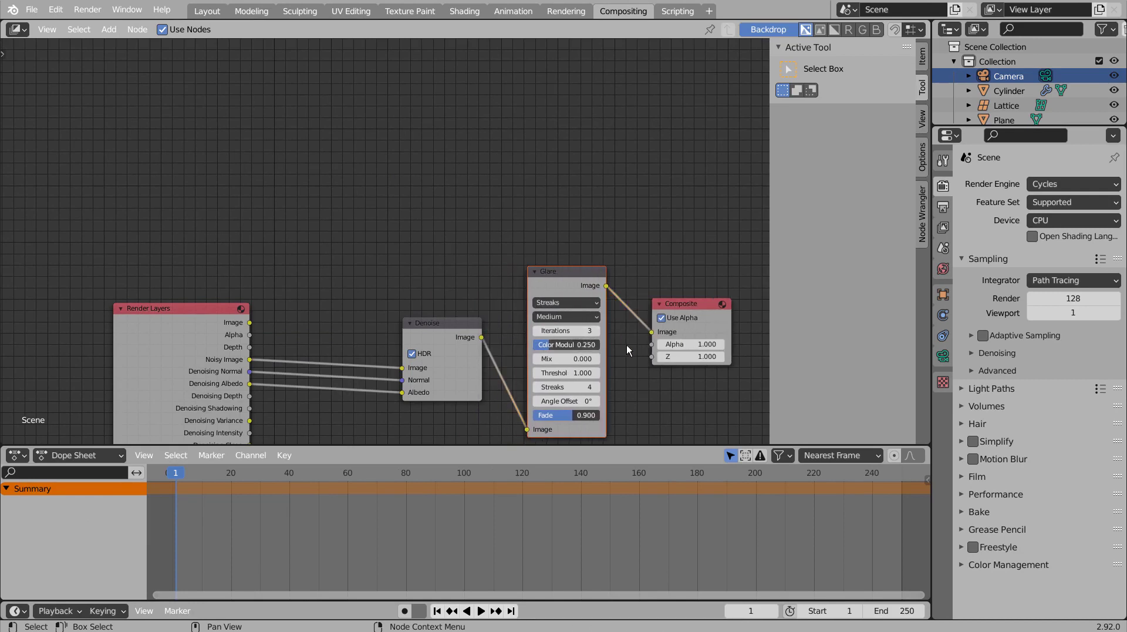
# - Set the Glare node's type to Fog Glow and its quality to High
pyautogui.click(568, 303)
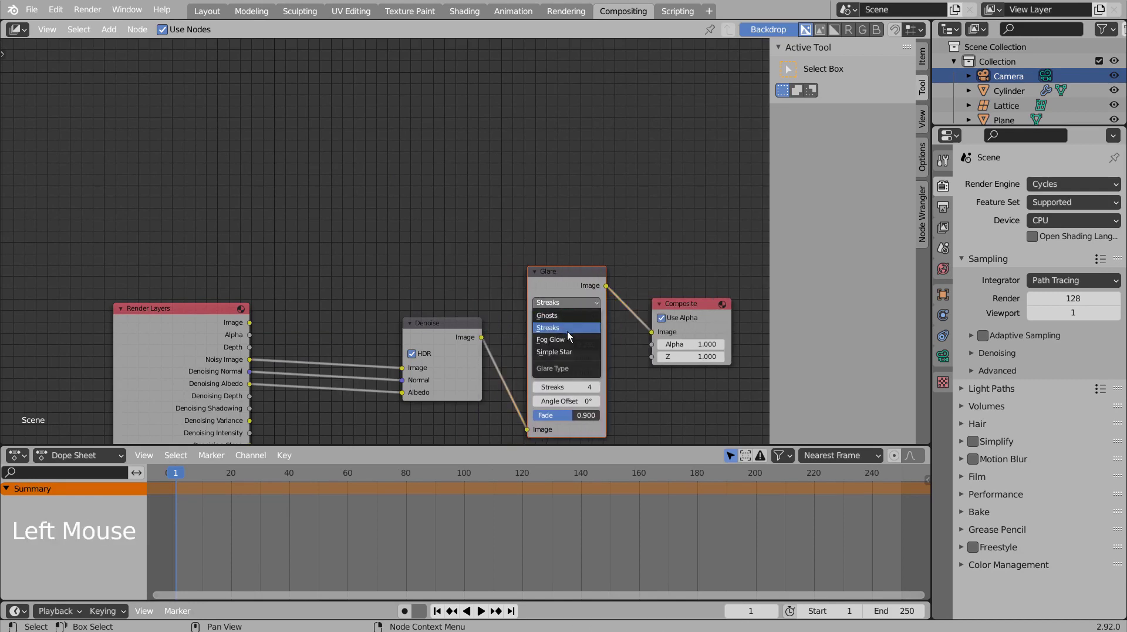
pyautogui.click(569, 340)
pyautogui.click(588, 318)
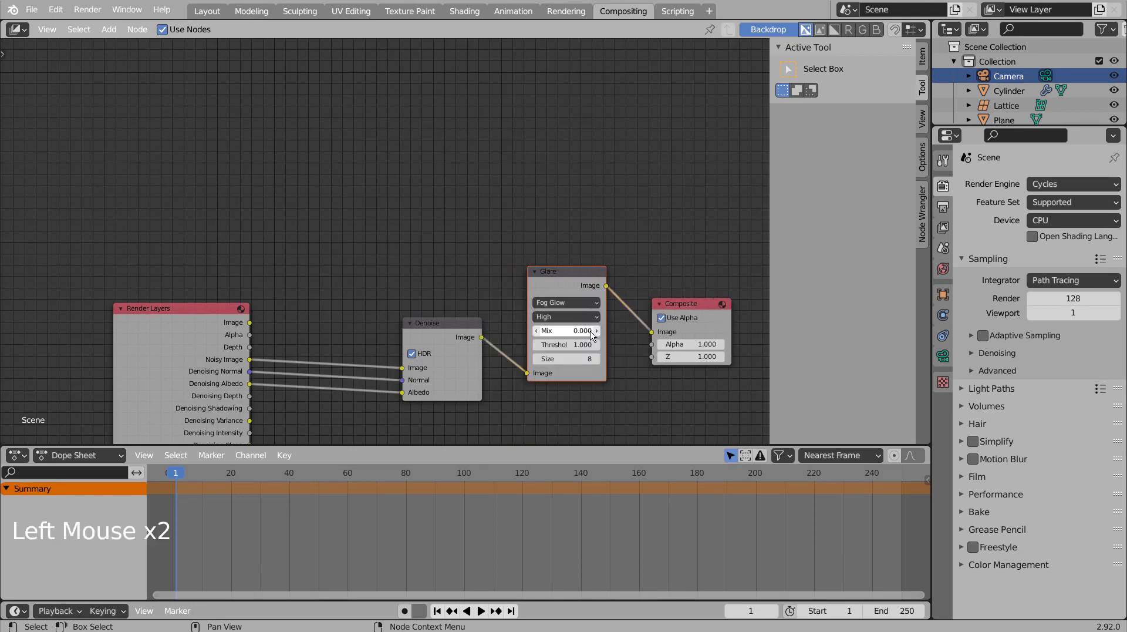
# - Back in the layout workspace, replace the world's forest.exr color with a Sky Texture and show the viewport in rendered shading
pyautogui.click(213, 13)
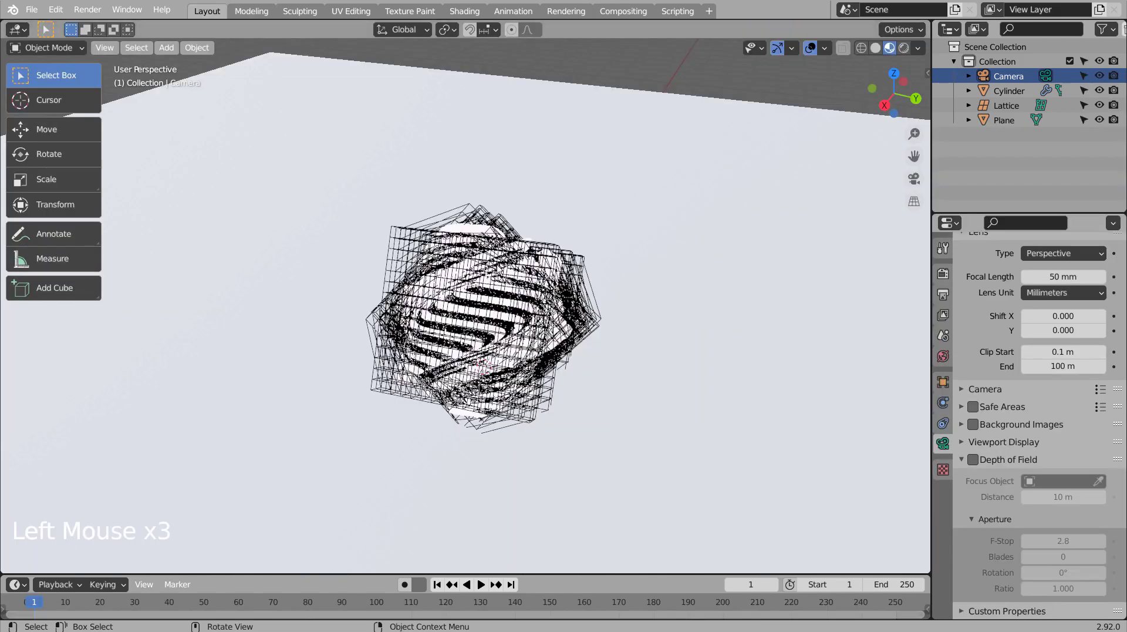
pyautogui.click(943, 273)
pyautogui.scroll(4, 973, 346)
pyautogui.click(942, 355)
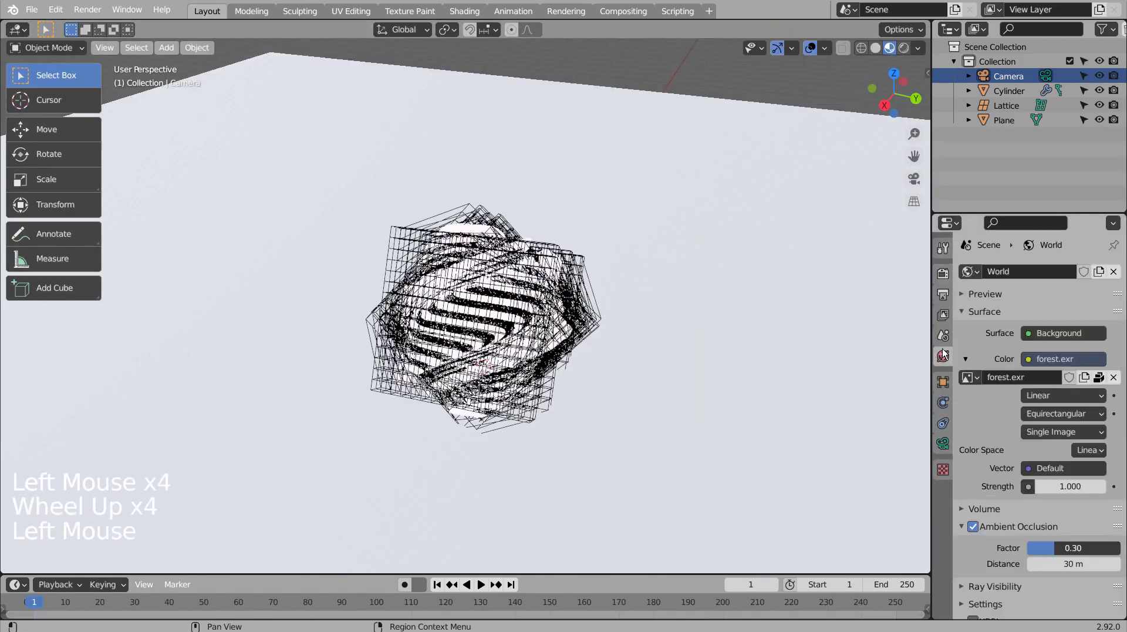
pyautogui.click(1030, 359)
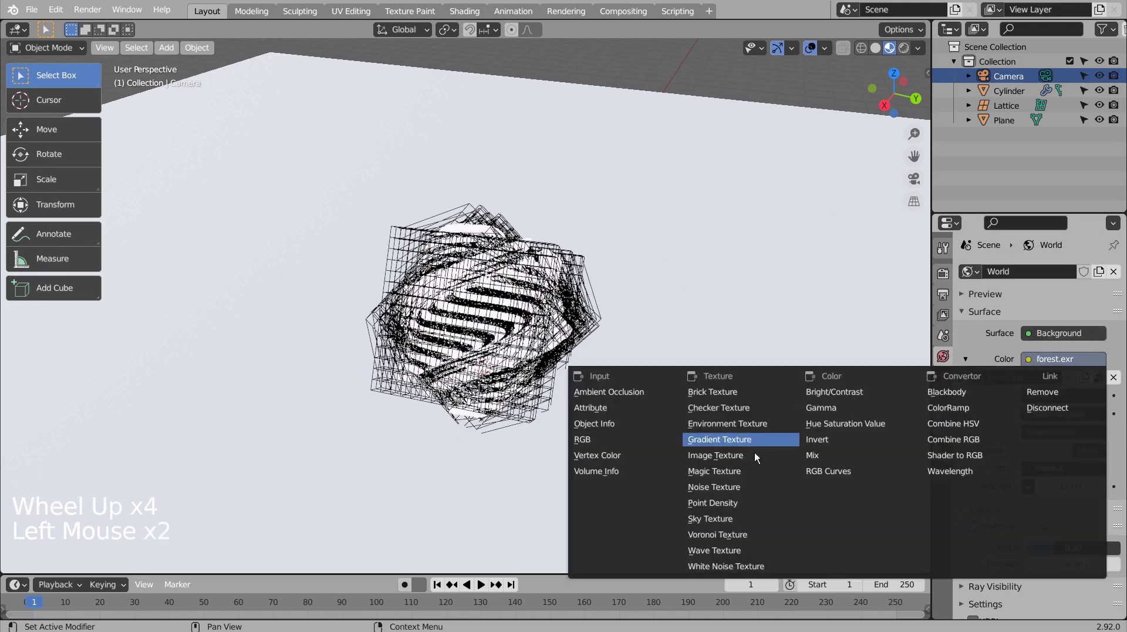
pyautogui.click(735, 516)
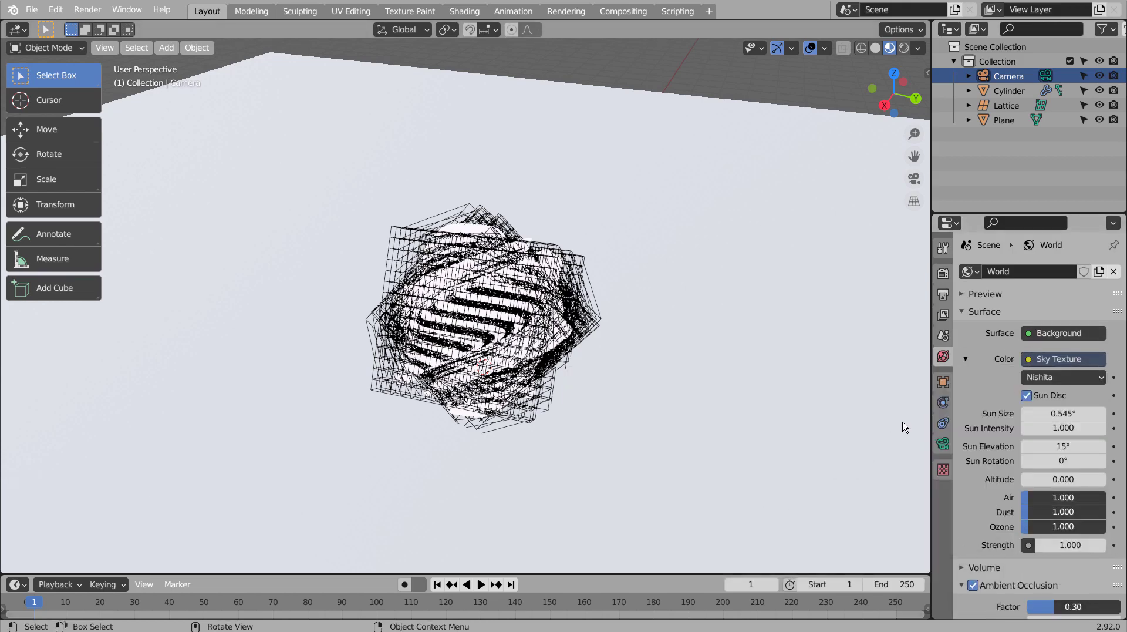
pyautogui.click(903, 46)
# - Orbit to another side of the sculpture, align the camera to that view and adjust its framing with walk navigation
pyautogui.moveTo(667, 359)
pyautogui.mouseDown(button='middle')
pyautogui.moveTo(777, 364)
pyautogui.moveTo(737, 355)
pyautogui.moveTo(767, 327)
pyautogui.moveTo(734, 322)
pyautogui.moveTo(528, 343)
pyautogui.moveTo(76, 334)
pyautogui.moveTo(66, 368)
pyautogui.moveTo(35, 372)
pyautogui.moveTo(153, 352)
pyautogui.moveTo(304, 348)
pyautogui.moveTo(199, 360)
pyautogui.moveTo(206, 342)
pyautogui.moveTo(574, 344)
pyautogui.moveTo(345, 348)
pyautogui.moveTo(437, 349)
pyautogui.moveTo(516, 377)
pyautogui.moveTo(493, 410)
pyautogui.mouseUp(button='middle')
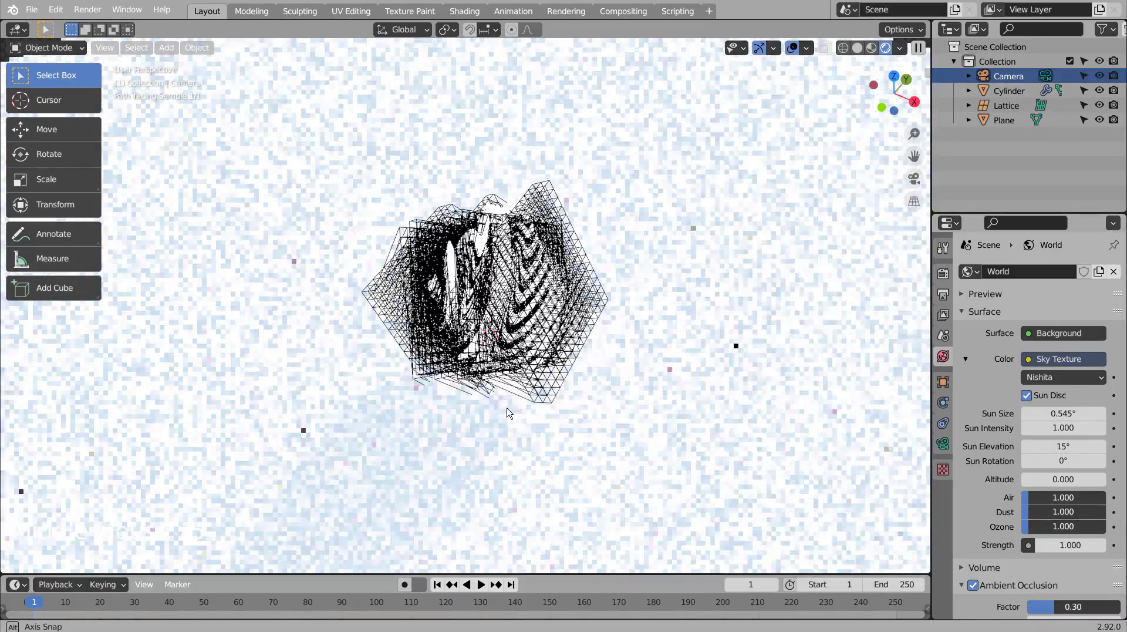
pyautogui.press('ctrl+alt+KP_0')
pyautogui.hotkey('shift', '`')
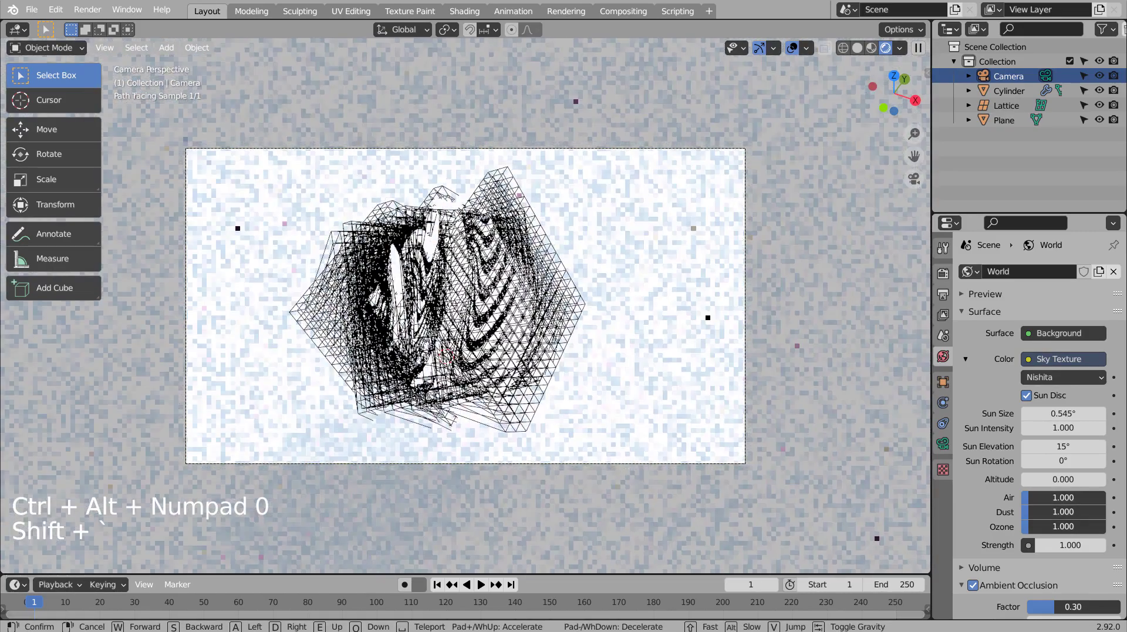
# - Give the ground plane a new material with a light blue base color, about H 0.589, S 0.626, V 0.800
pyautogui.click(709, 282)
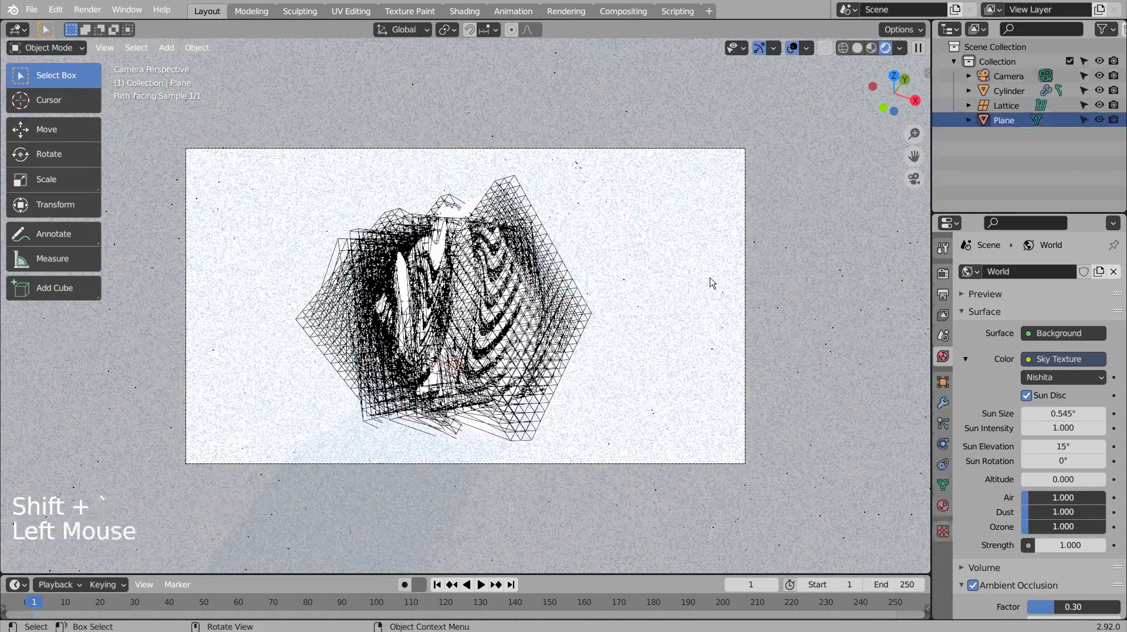
pyautogui.click(942, 504)
pyautogui.click(1047, 328)
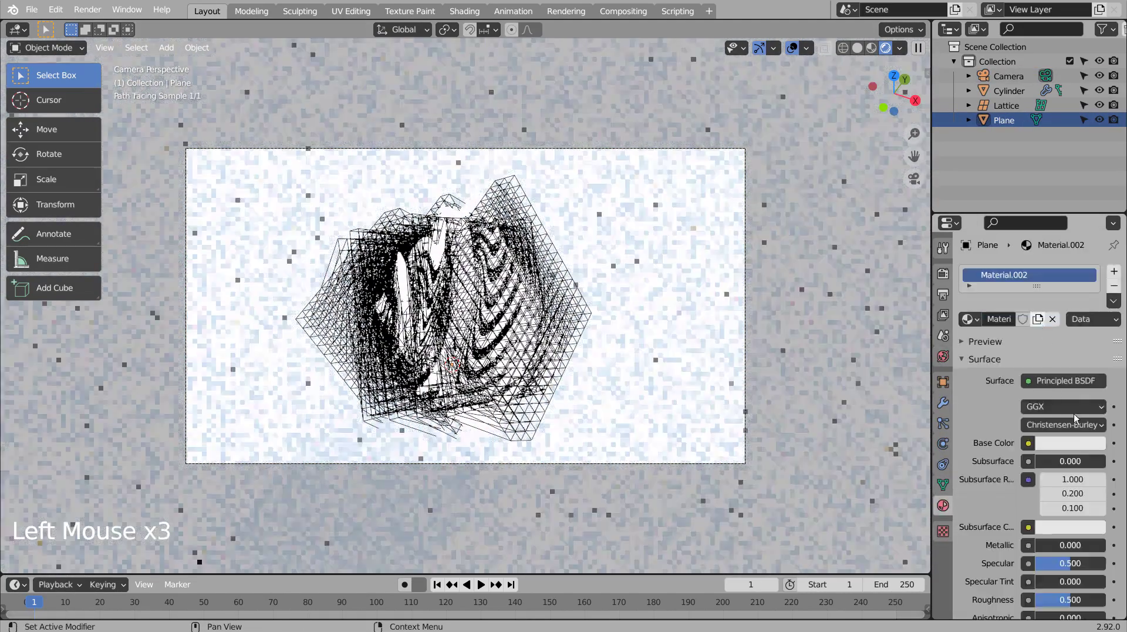
pyautogui.click(1077, 444)
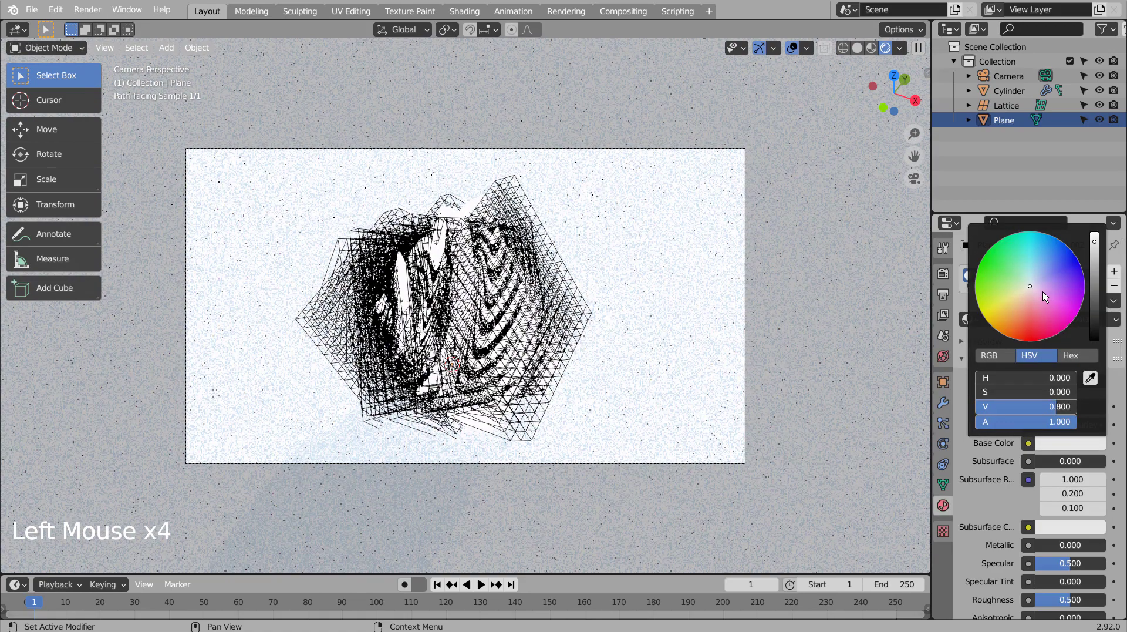
pyautogui.moveTo(1042, 291); pyautogui.dragTo(1038, 268)
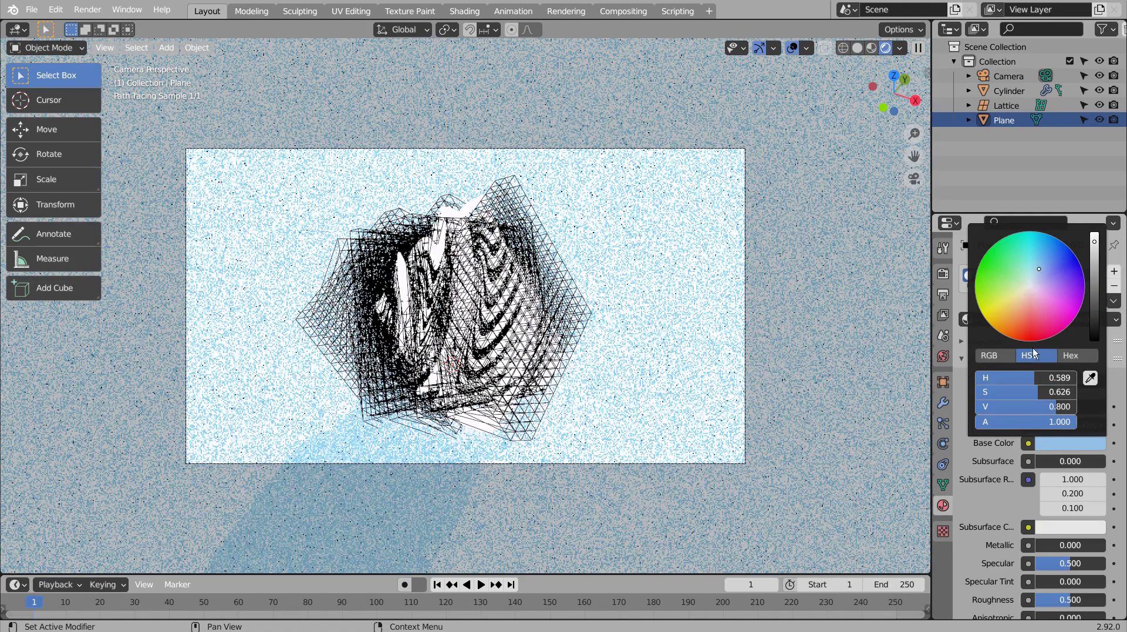
# - Set the ground plane material's metallic to about 0.926 and its roughness to about 0.384
pyautogui.moveTo(1049, 546); pyautogui.dragTo(1101, 545)
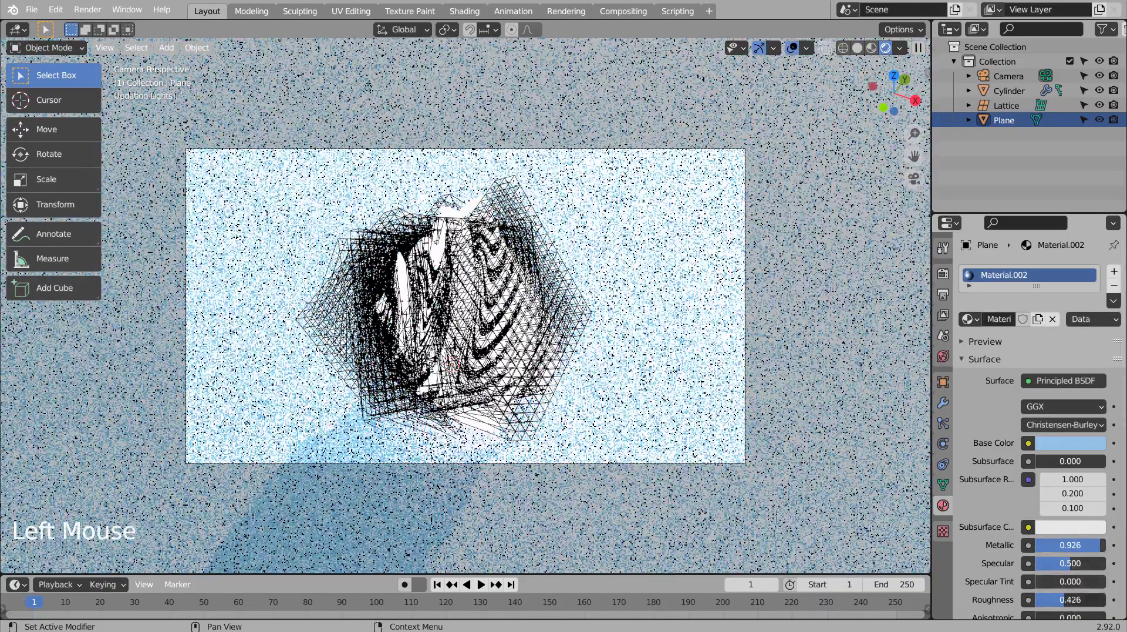
pyautogui.moveTo(1064, 599)
pyautogui.mouseDown()
pyautogui.moveTo(1035, 599)
pyautogui.moveTo(1062, 599)
pyautogui.mouseUp()
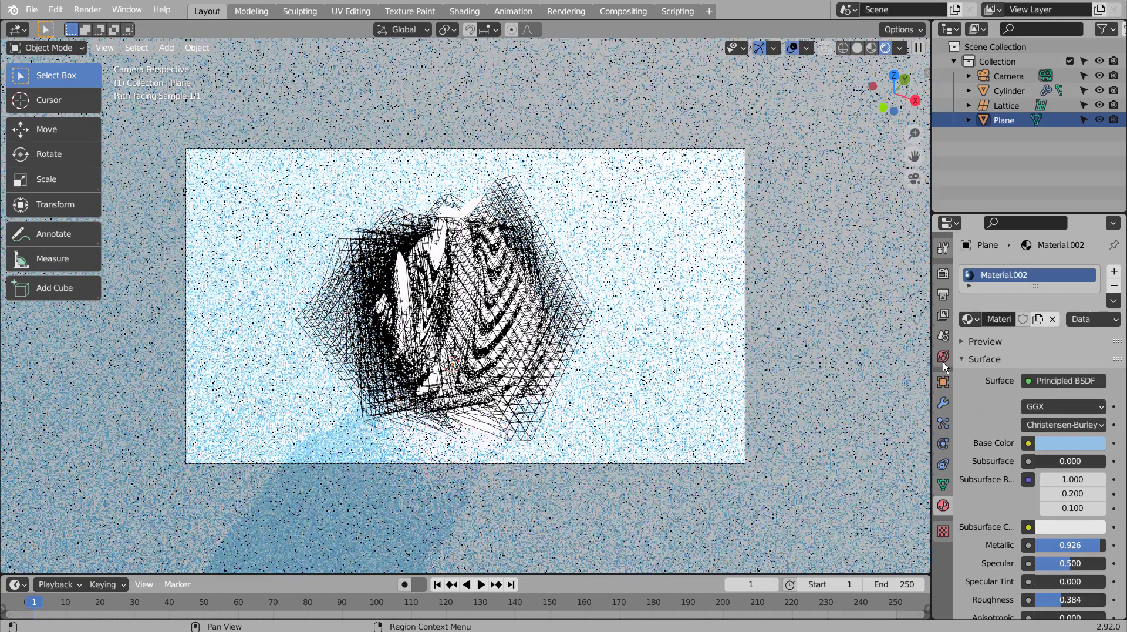
# - Lower the world sky texture's sun intensity to 0.1 and the background strength to 0.1
pyautogui.click(942, 357)
pyautogui.doubleClick(1063, 427)
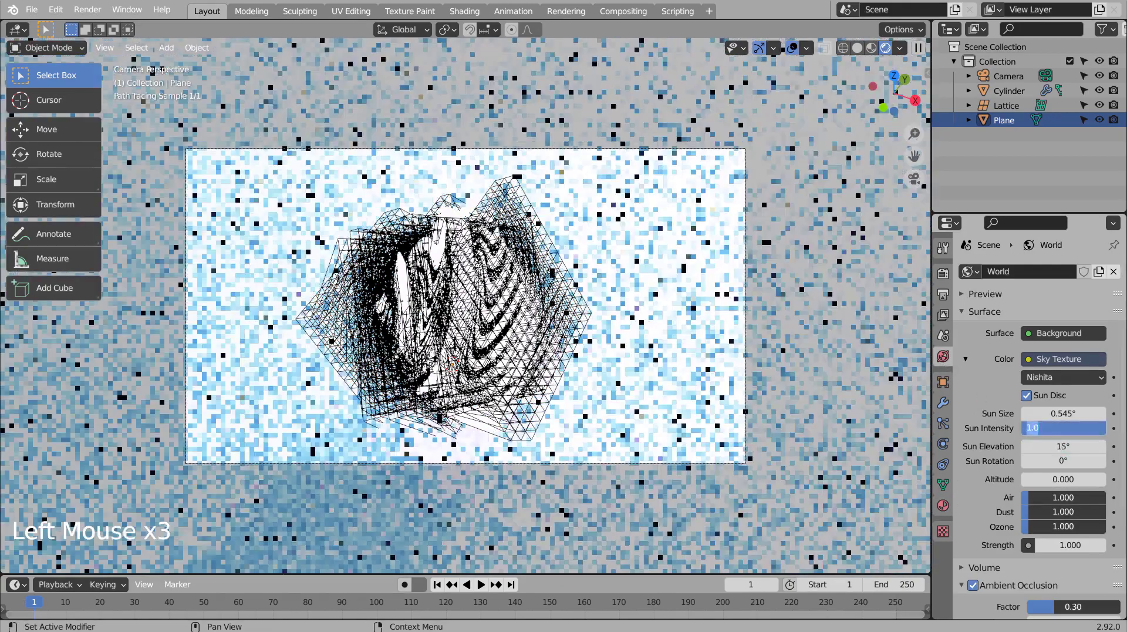
pyautogui.write('0.1')
pyautogui.press('Return')
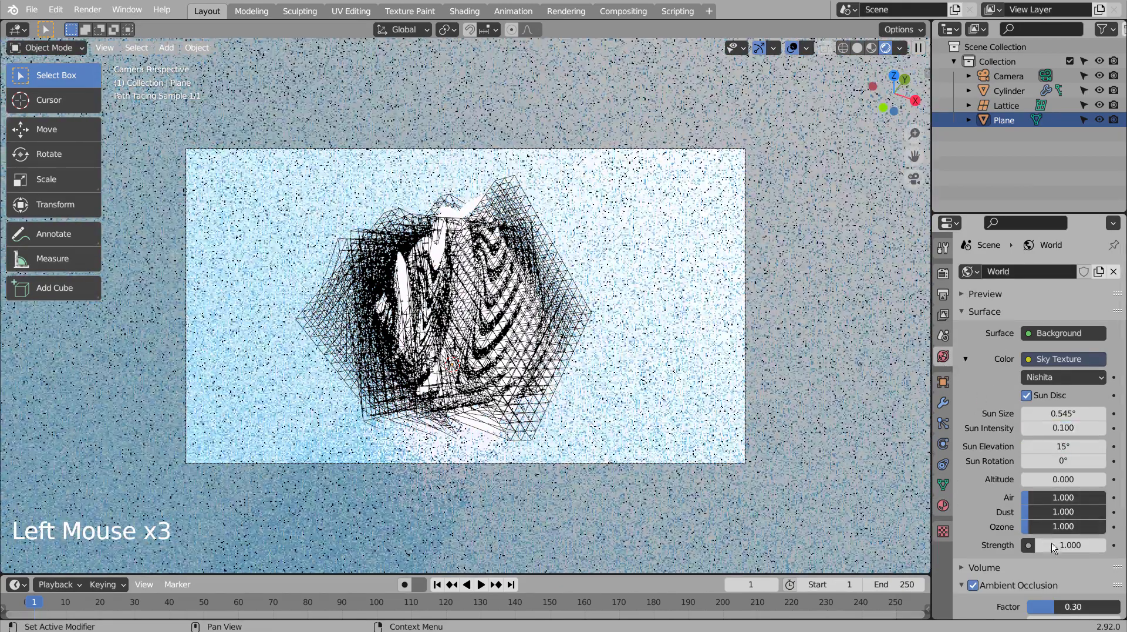
pyautogui.click(1059, 544)
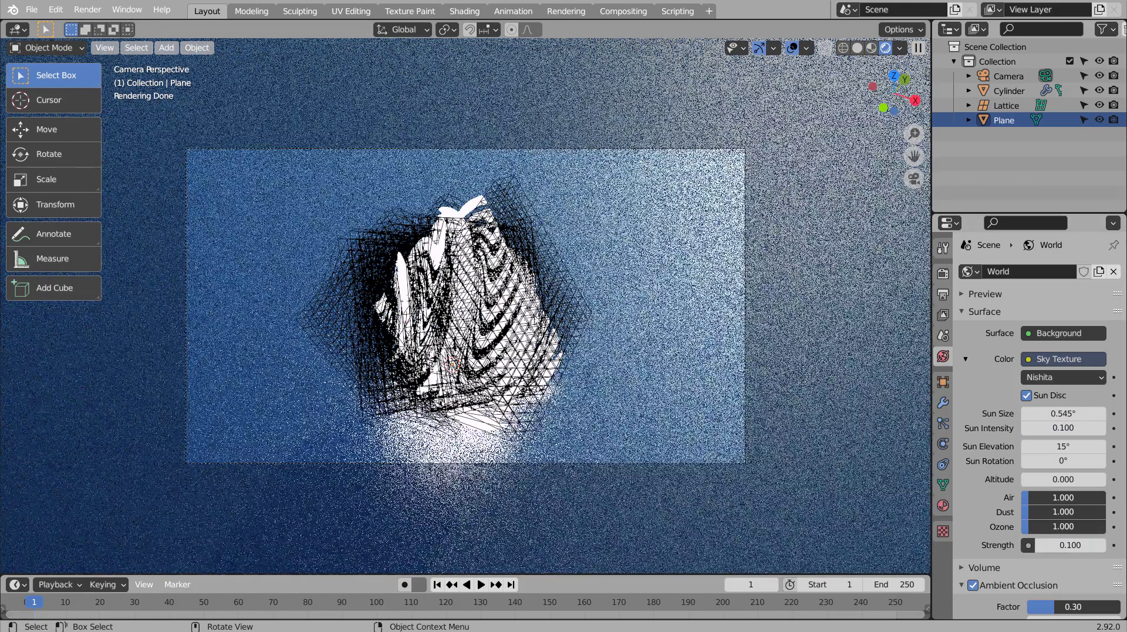
# - Select the cylinder and try emission strengths of 0, 3 and 1 on its material
pyautogui.click(512, 302)
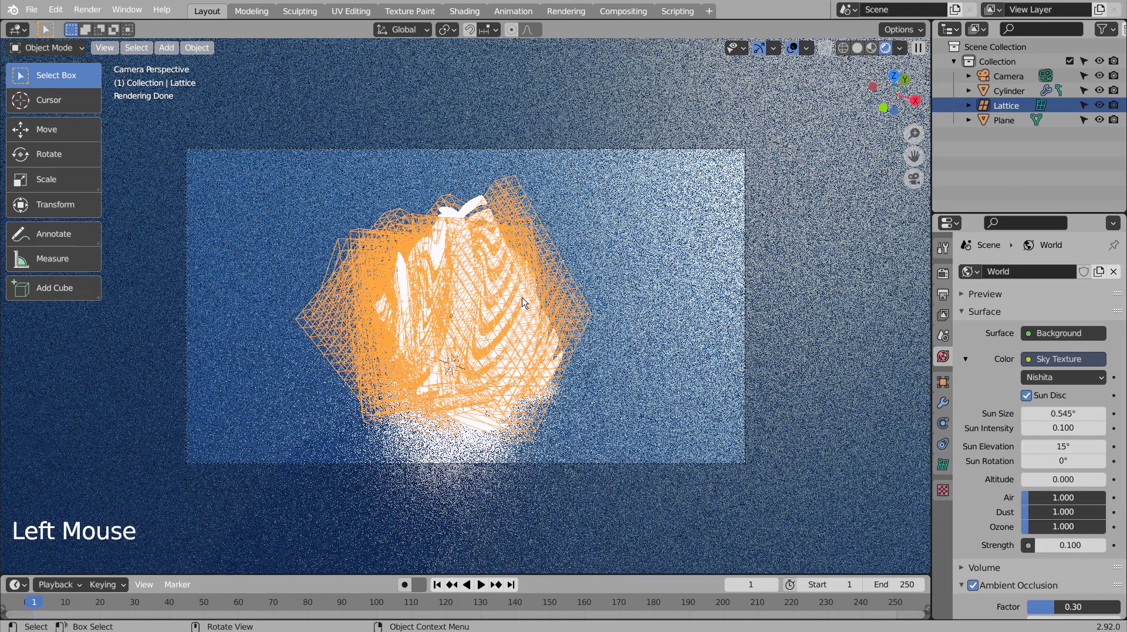
pyautogui.click(524, 302)
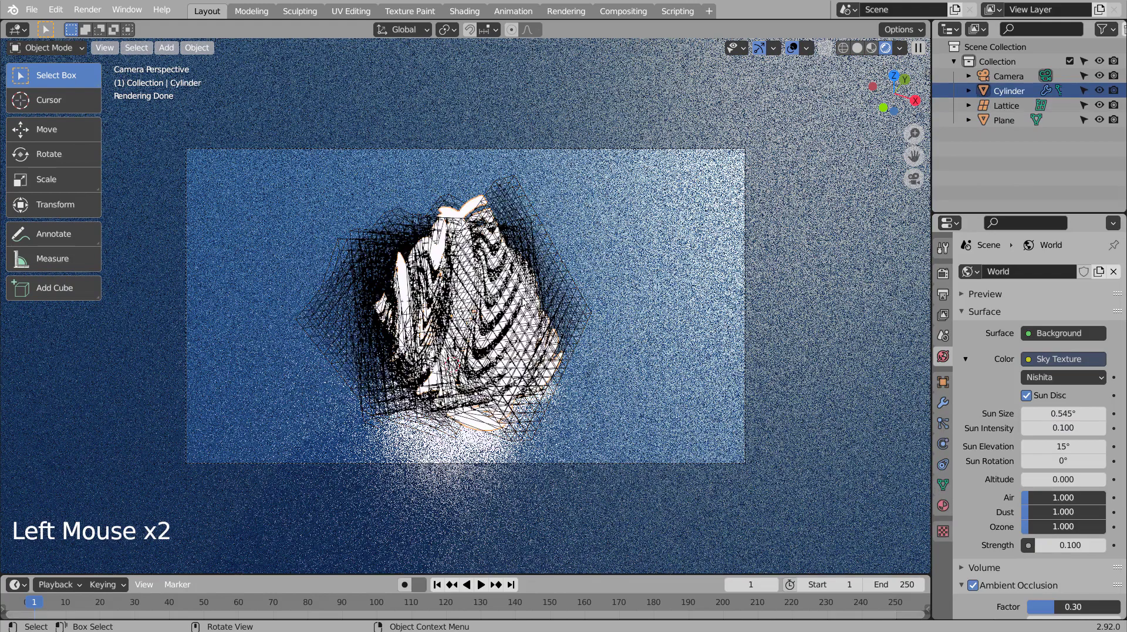
pyautogui.click(943, 505)
pyautogui.scroll(-10, 1033, 517)
pyautogui.scroll(-5, 1067, 531)
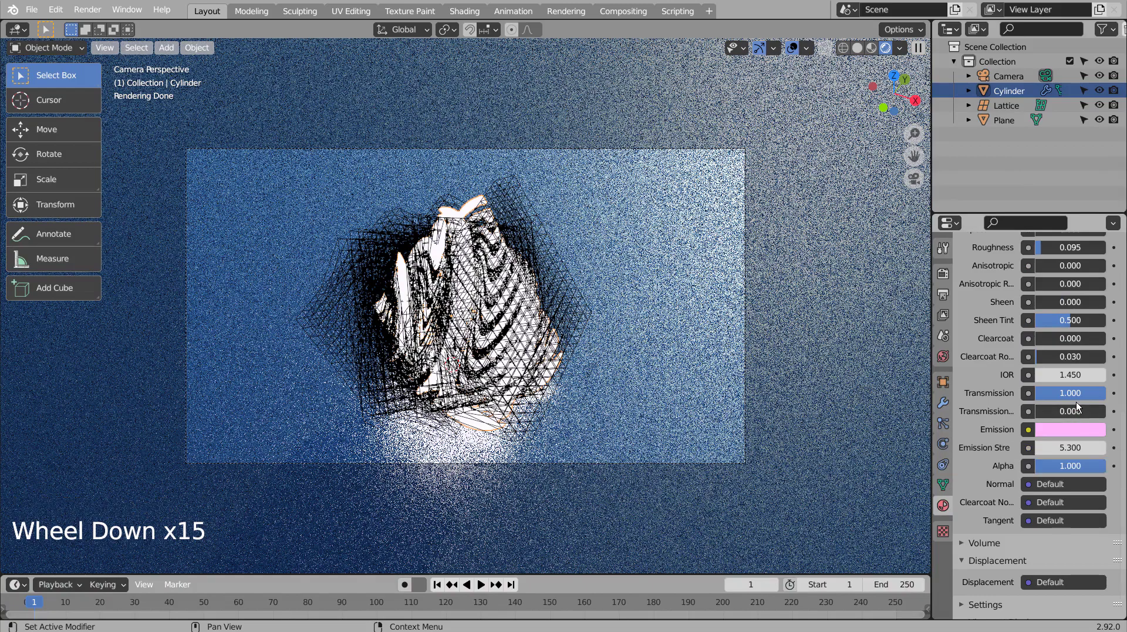
pyautogui.moveTo(1082, 448); pyautogui.dragTo(1024, 449)
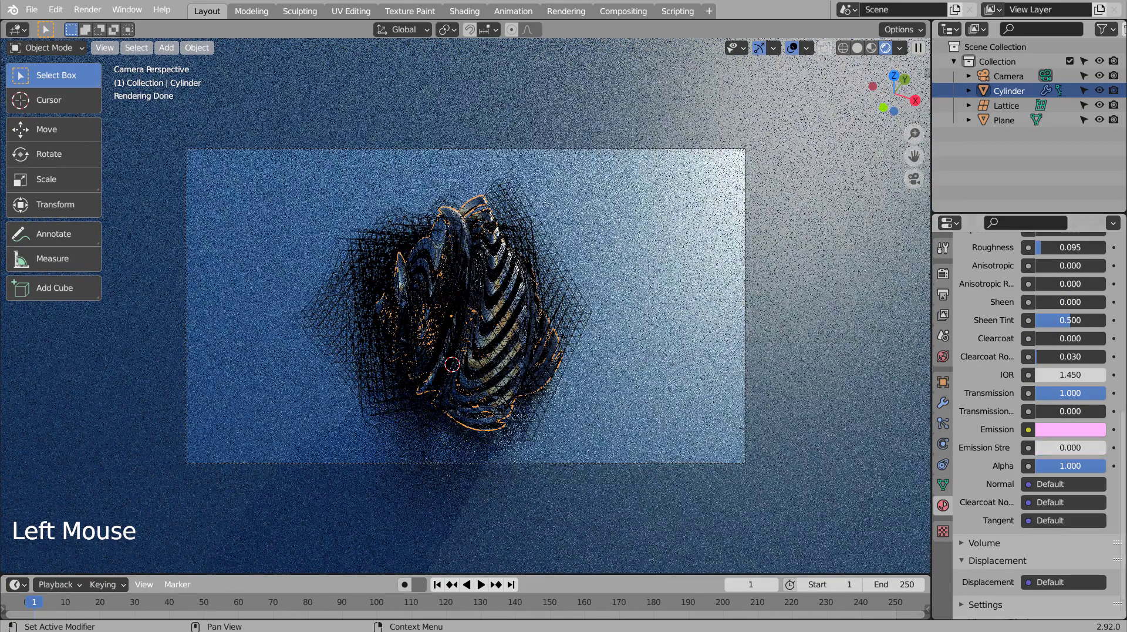
pyautogui.click(1081, 448)
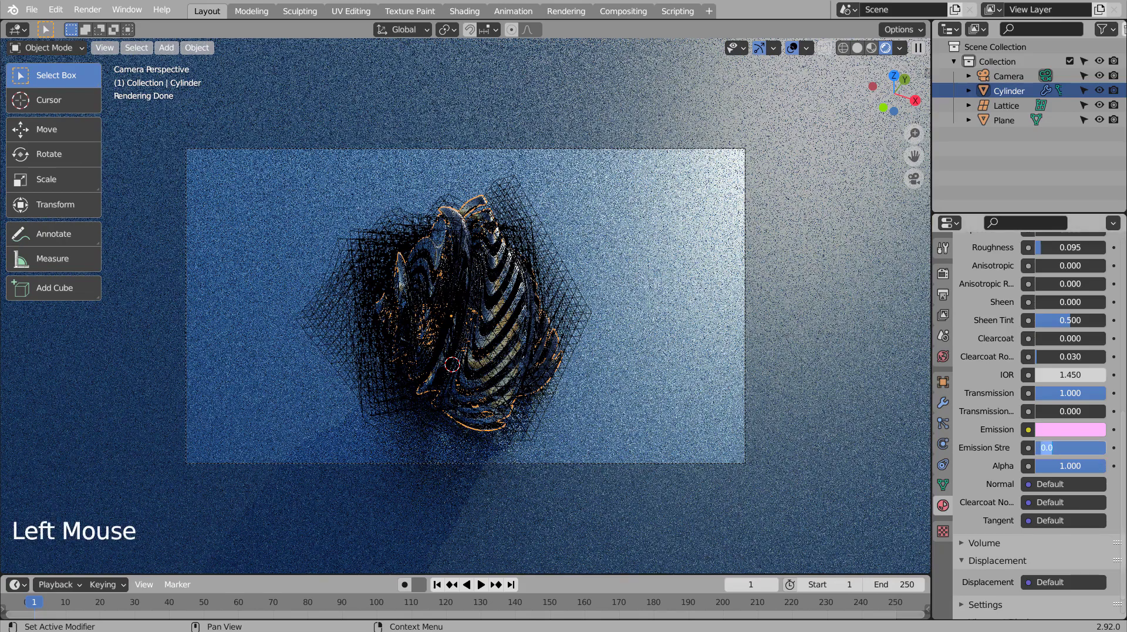
pyautogui.write('3')
pyautogui.press('Return')
pyautogui.click(1072, 448)
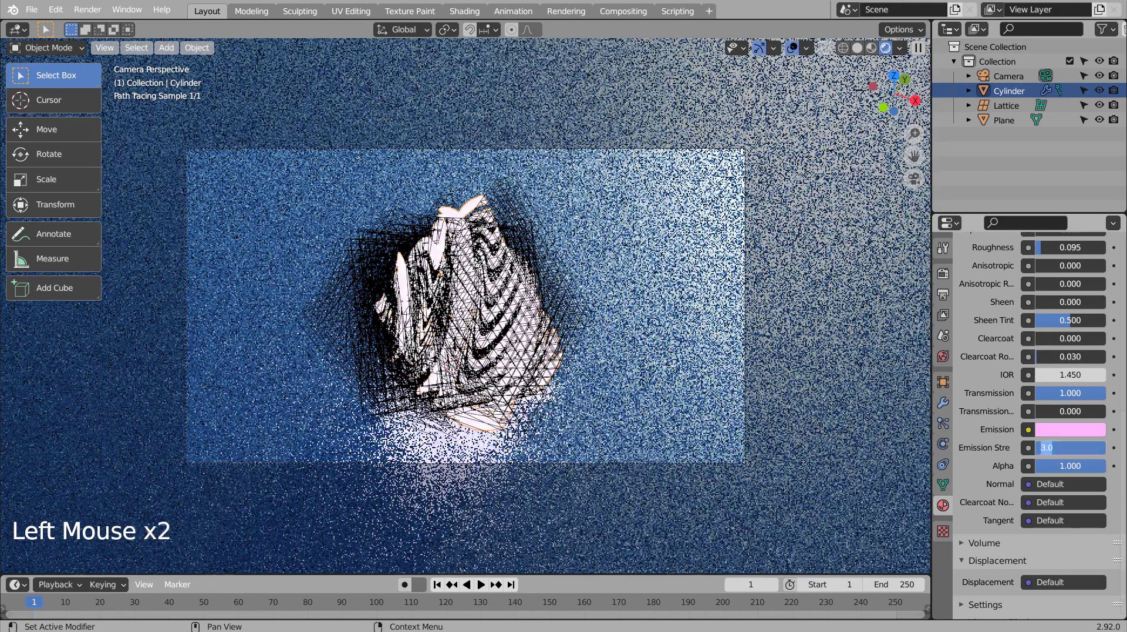
pyautogui.write('1')
pyautogui.press('Return')
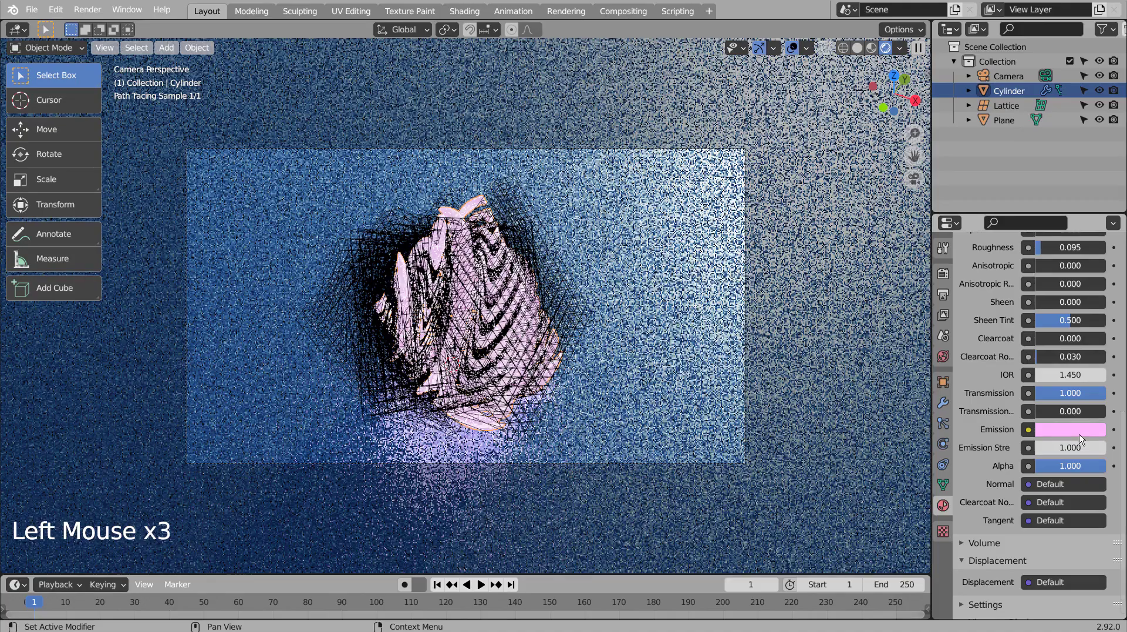
# - Change the emission color of the cylinder's material to a pale blue
pyautogui.click(1079, 434)
pyautogui.moveTo(1027, 290)
pyautogui.mouseDown()
pyautogui.moveTo(1032, 279)
pyautogui.moveTo(1019, 285)
pyautogui.moveTo(1019, 276)
pyautogui.moveTo(1034, 280)
pyautogui.mouseUp()
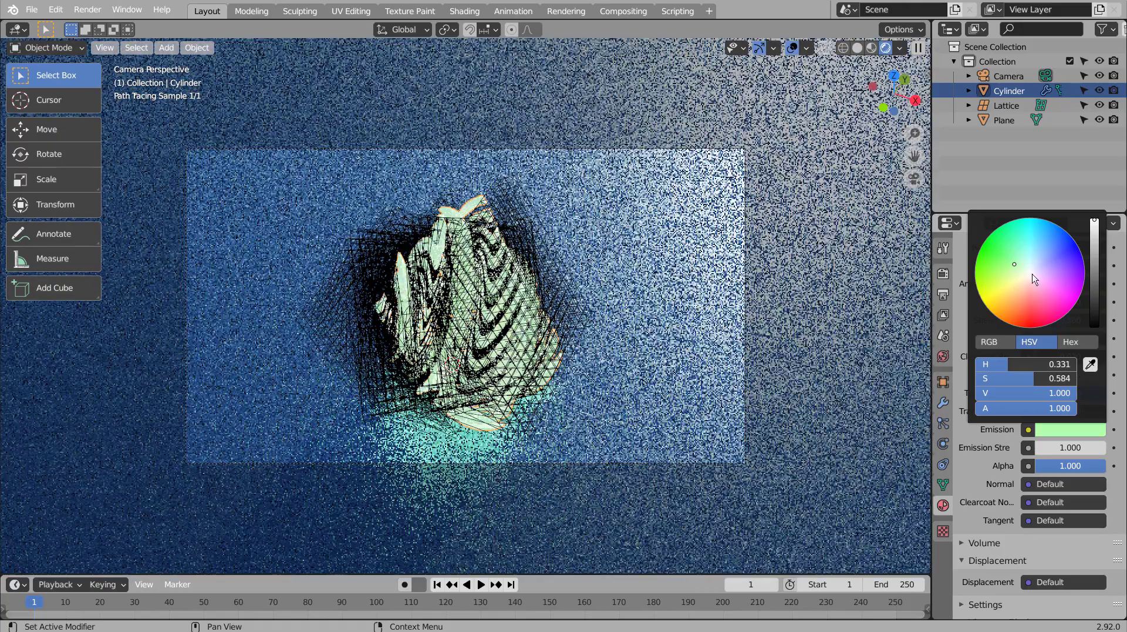
pyautogui.click(1034, 264)
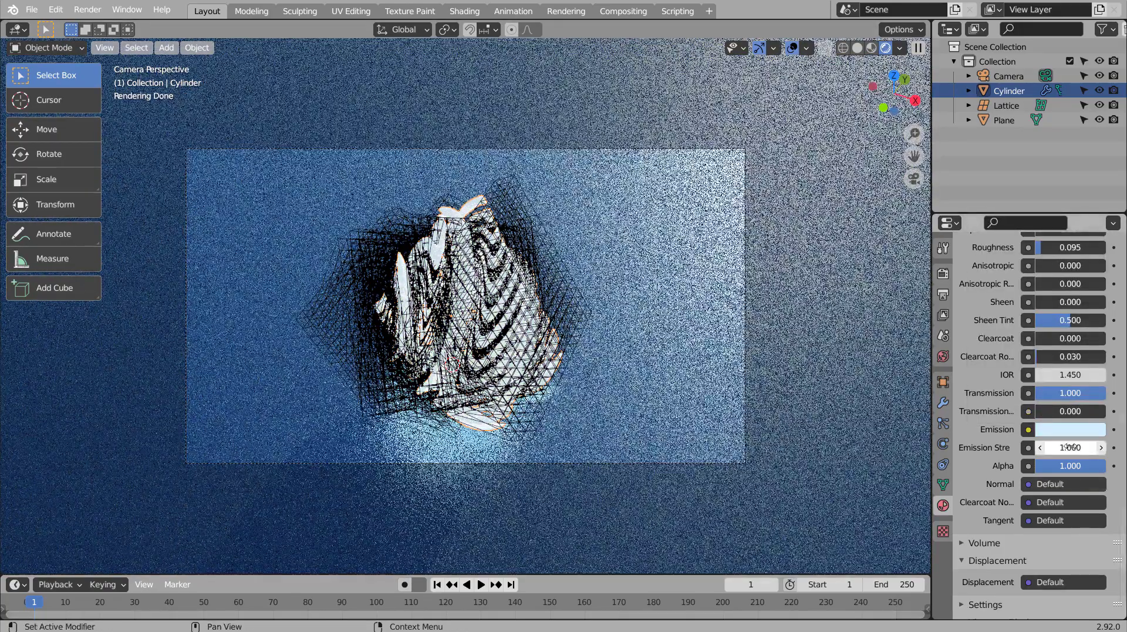
# - Set the cylinder material's emission strength to 15 and reduce its alpha to about 0.116
pyautogui.click(1070, 447)
pyautogui.write('0.5')
pyautogui.press('Return')
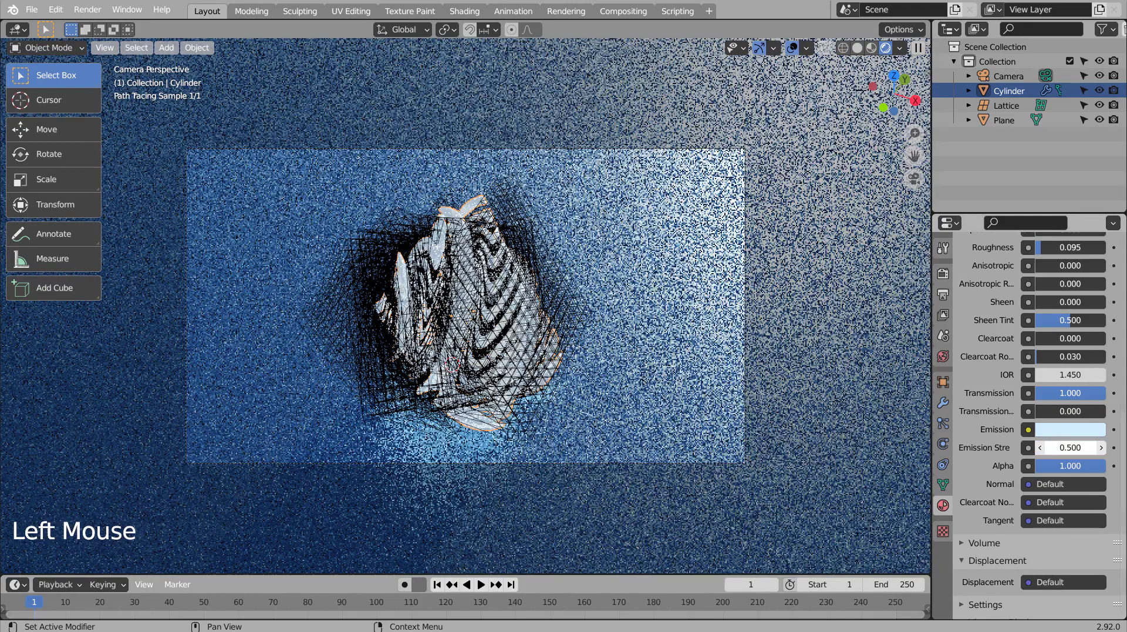
pyautogui.moveTo(1082, 465); pyautogui.dragTo(1106, 447)
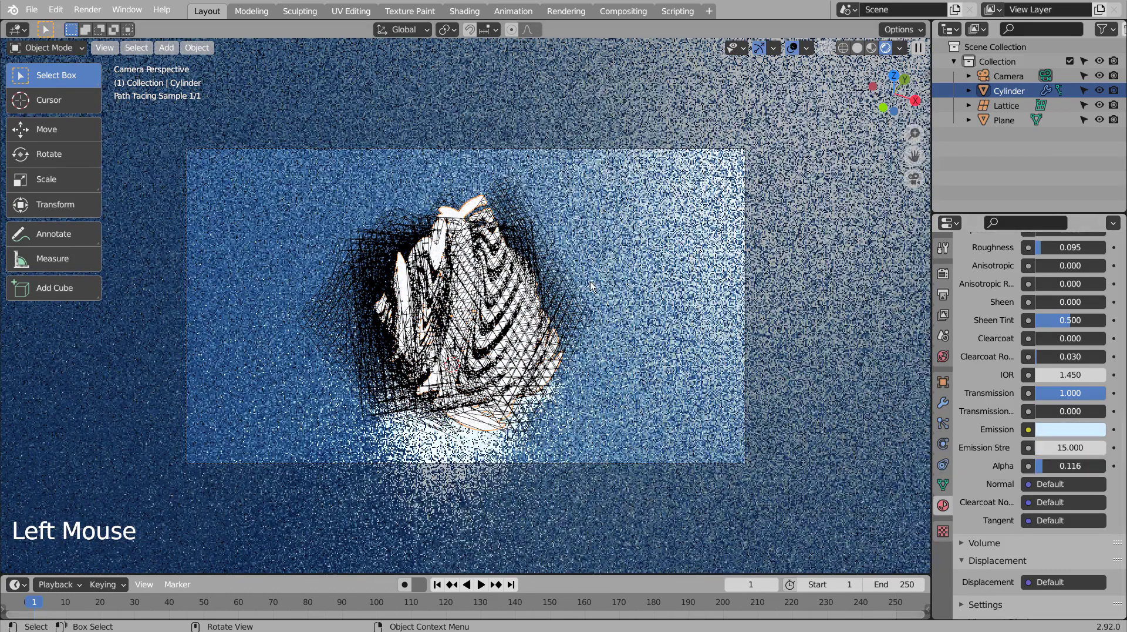
# - Select the ground plane and set the Cycles render samples to 32
pyautogui.click(716, 271)
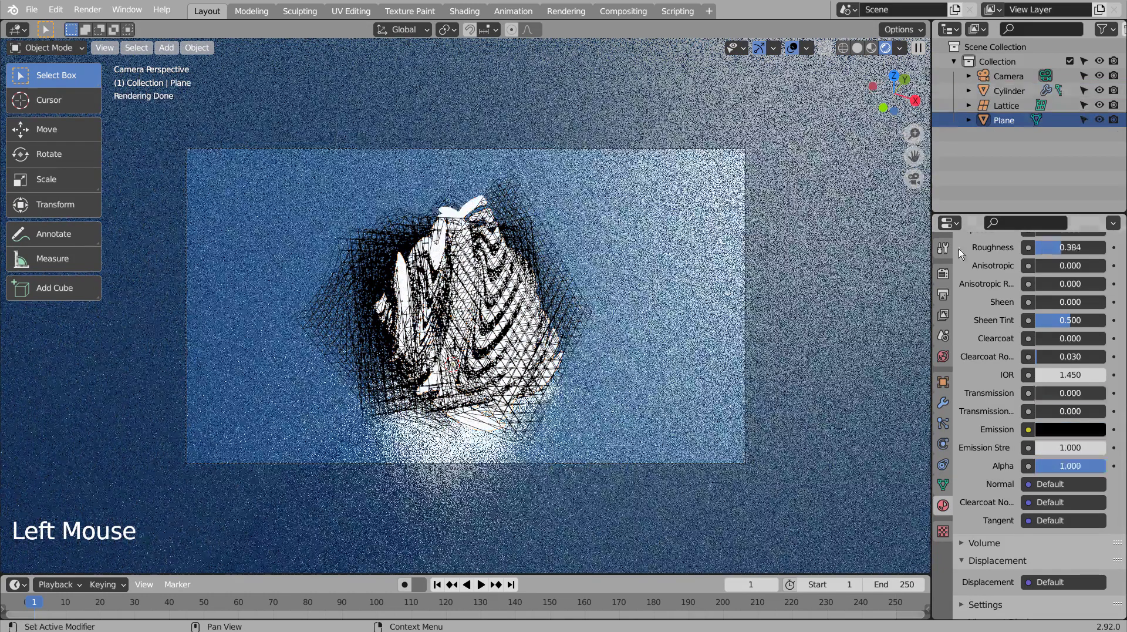
pyautogui.click(943, 275)
pyautogui.scroll(8, 1037, 325)
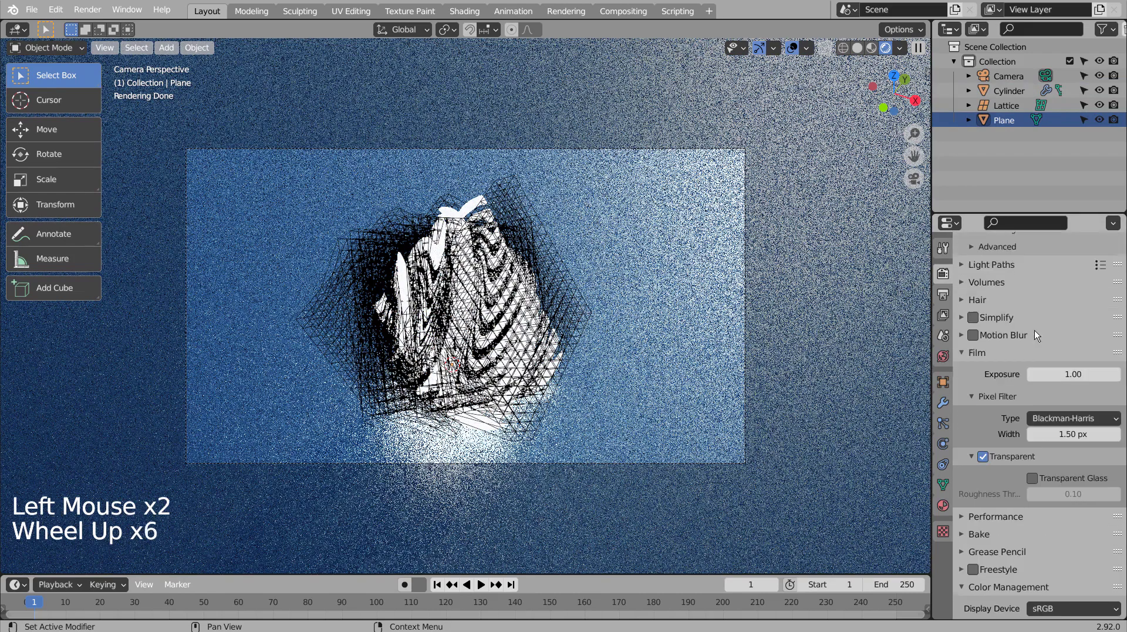
pyautogui.scroll(12, 1037, 368)
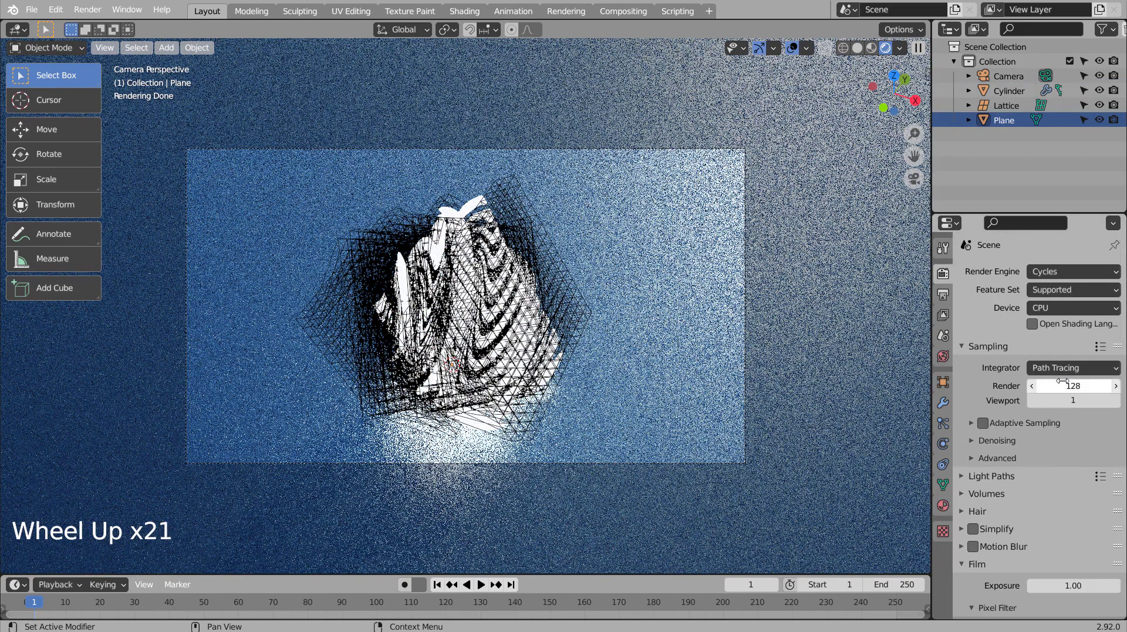
pyautogui.click(1041, 386)
pyautogui.write('32')
pyautogui.press('Return')
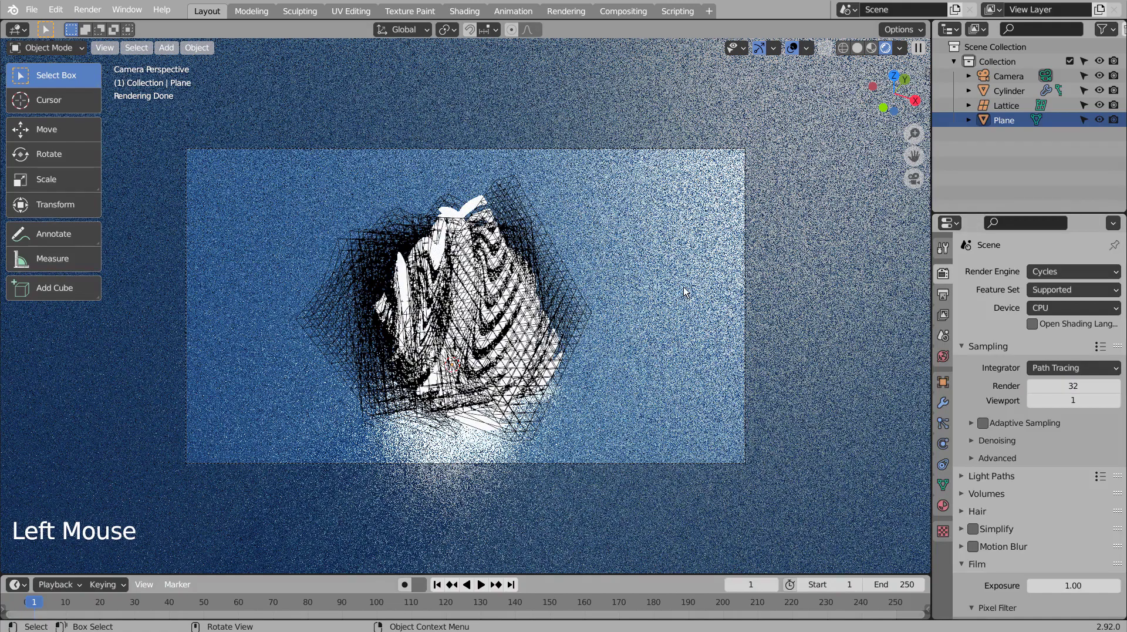
# - Save the file in solid shading and run a test render, stopping it early and closing the render window
pyautogui.doubleClick(858, 48)
pyautogui.hotkey('ctrl', 's')
pyautogui.press('F12')
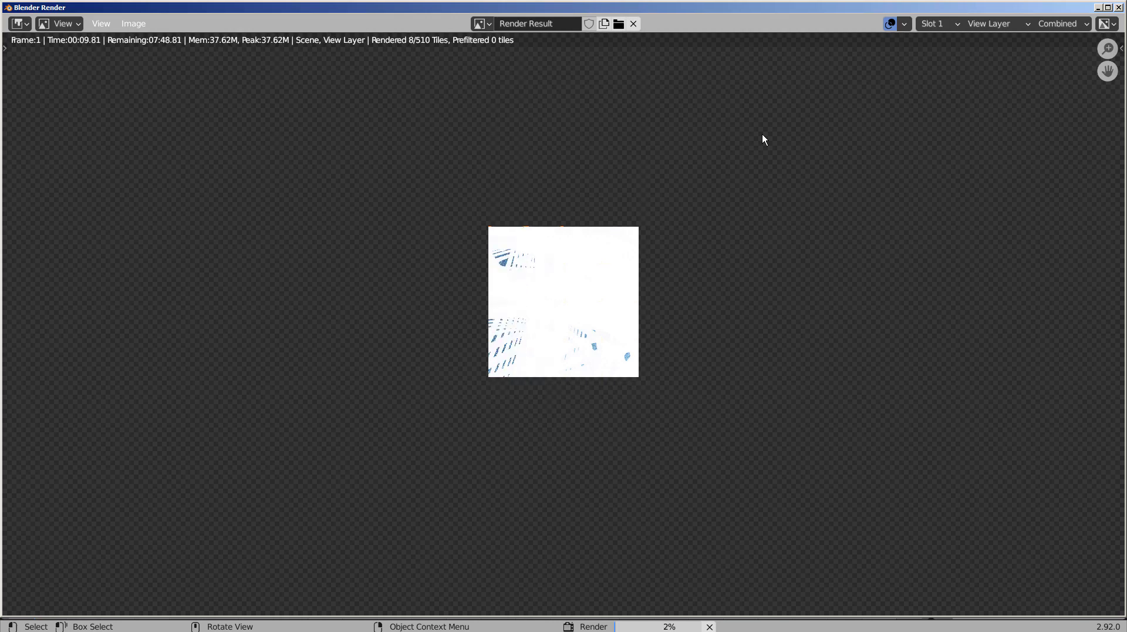
pyautogui.press('Escape')
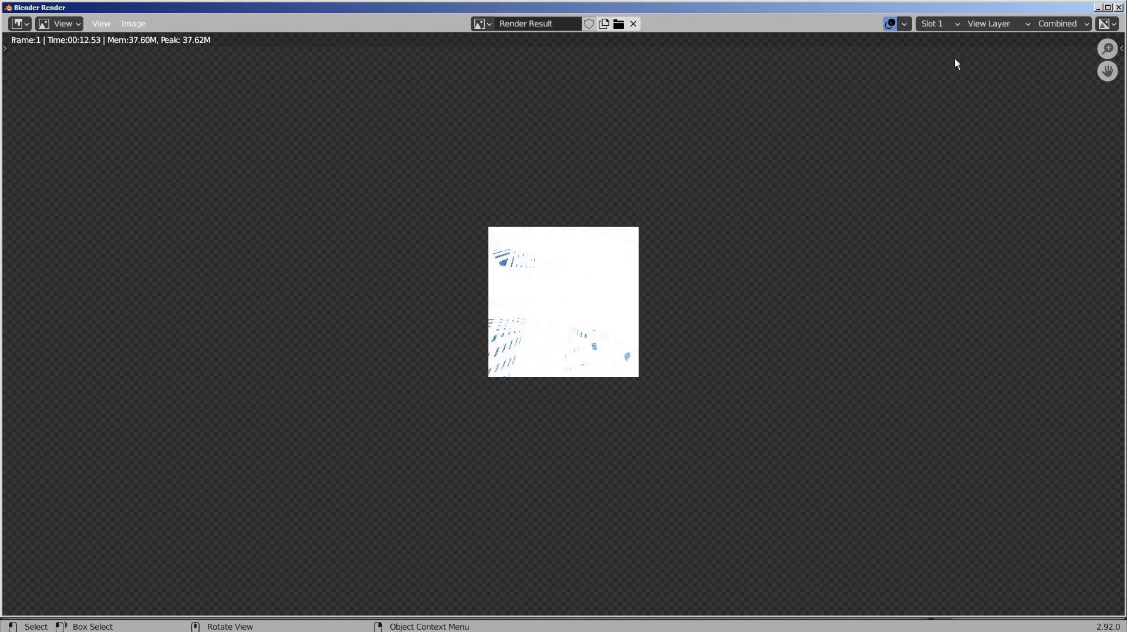
pyautogui.click(1118, 7)
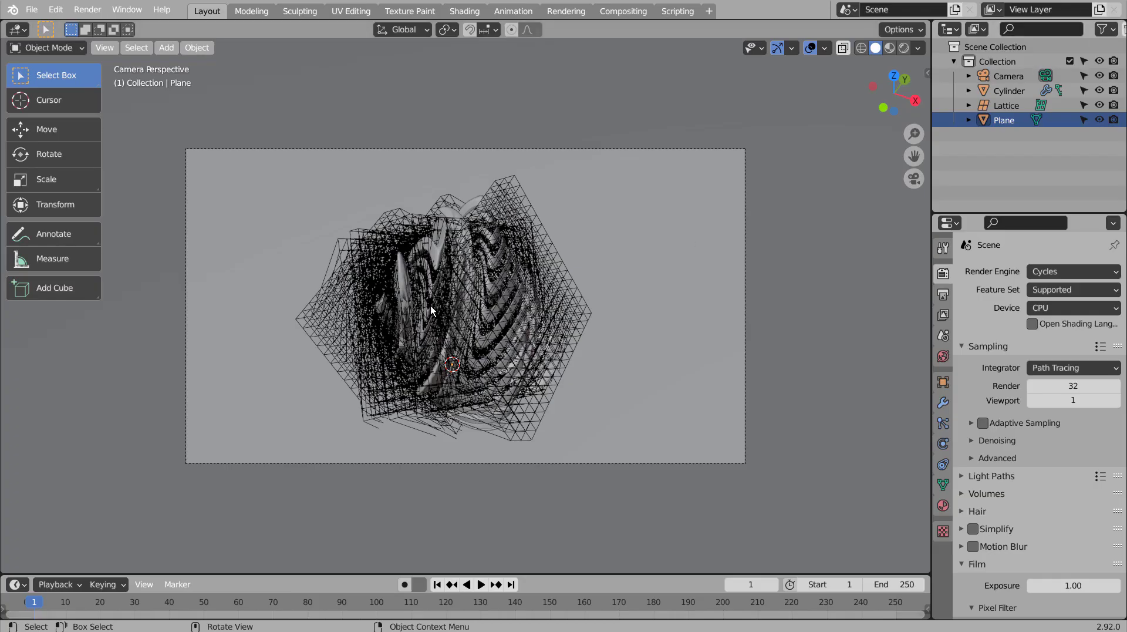
# - Preview a render region over the sculpture's right half in rendered shading and clear the region again
pyautogui.hotkey('ctrl', 'b')
pyautogui.moveTo(433, 258); pyautogui.dragTo(600, 355)
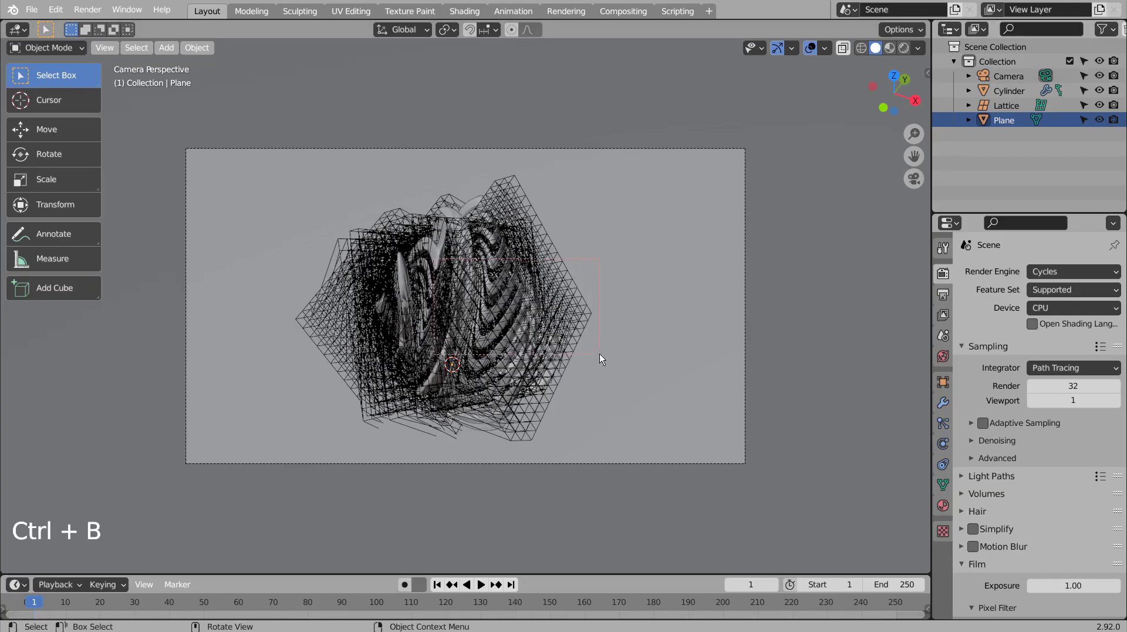
pyautogui.click(900, 47)
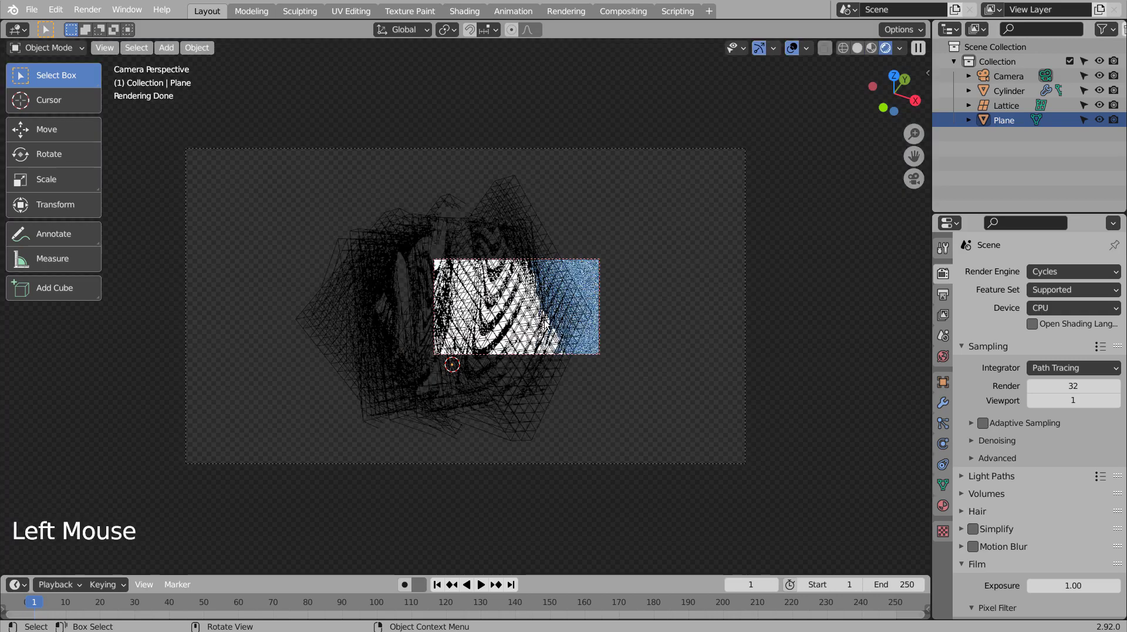
pyautogui.hotkey('ctrl', 'alt', 'b')
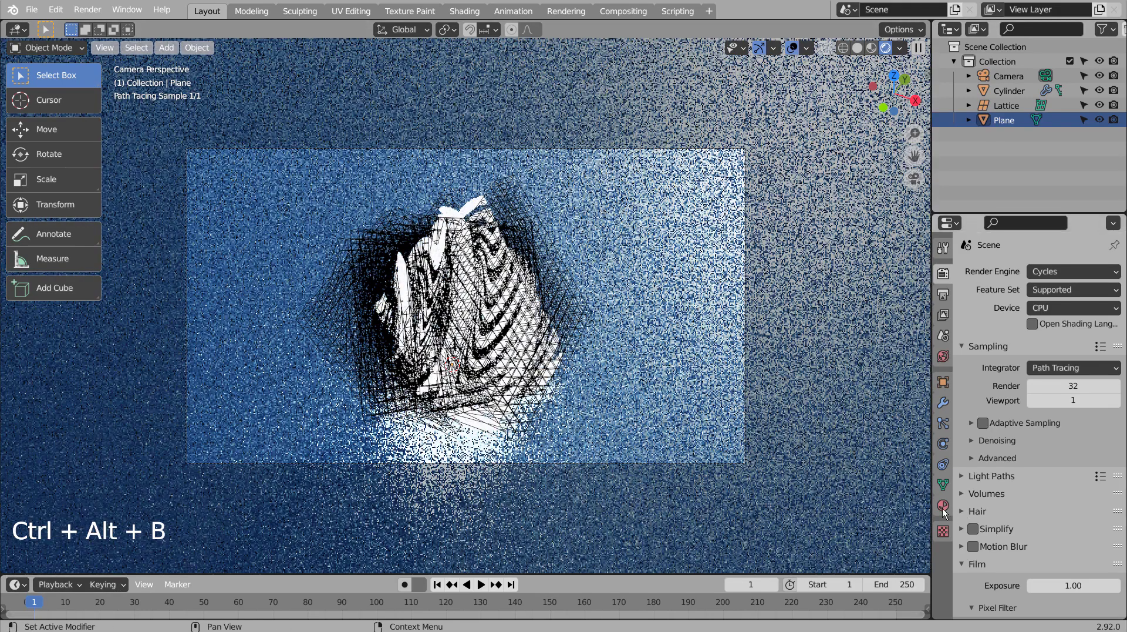
# - Set the emission strength of the ground plane's material to 0
pyautogui.click(943, 505)
pyautogui.scroll(-11, 1049, 504)
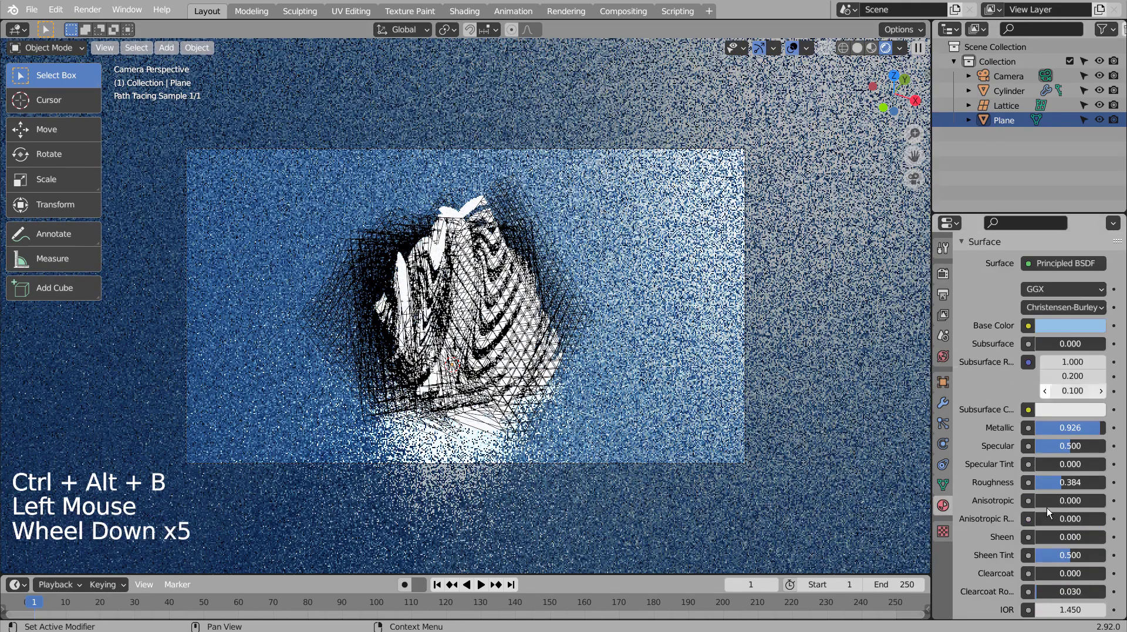
pyautogui.scroll(-6, 1049, 501)
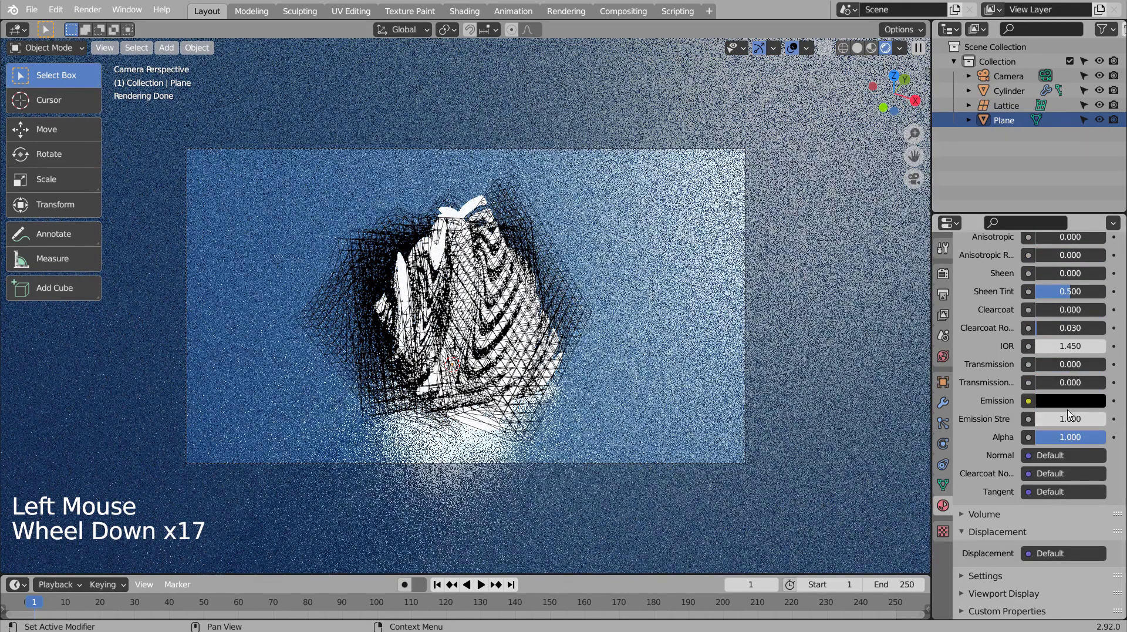
pyautogui.click(1070, 418)
pyautogui.write('0')
pyautogui.press('Return')
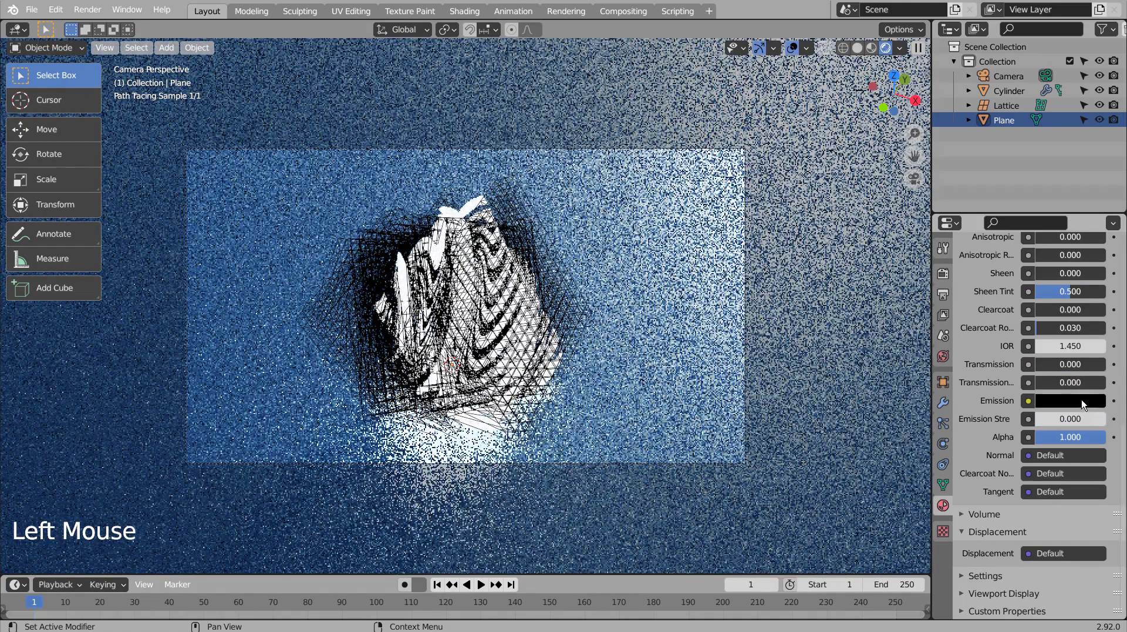
# - Select the cylinder and set its material's emission strength to 0
pyautogui.click(529, 353)
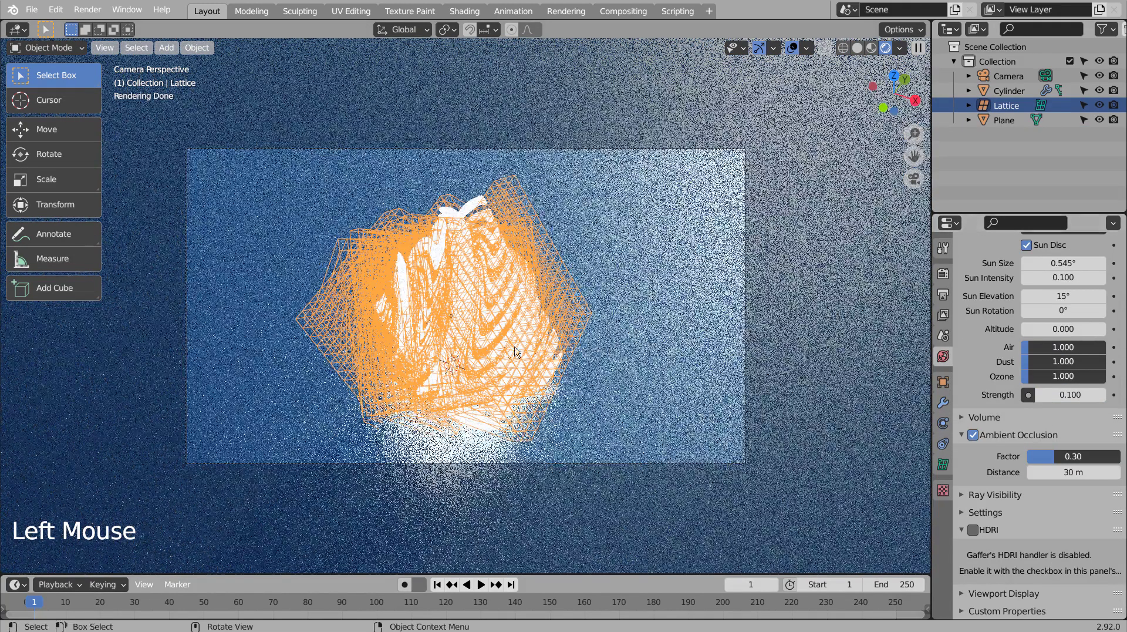
pyautogui.click(484, 352)
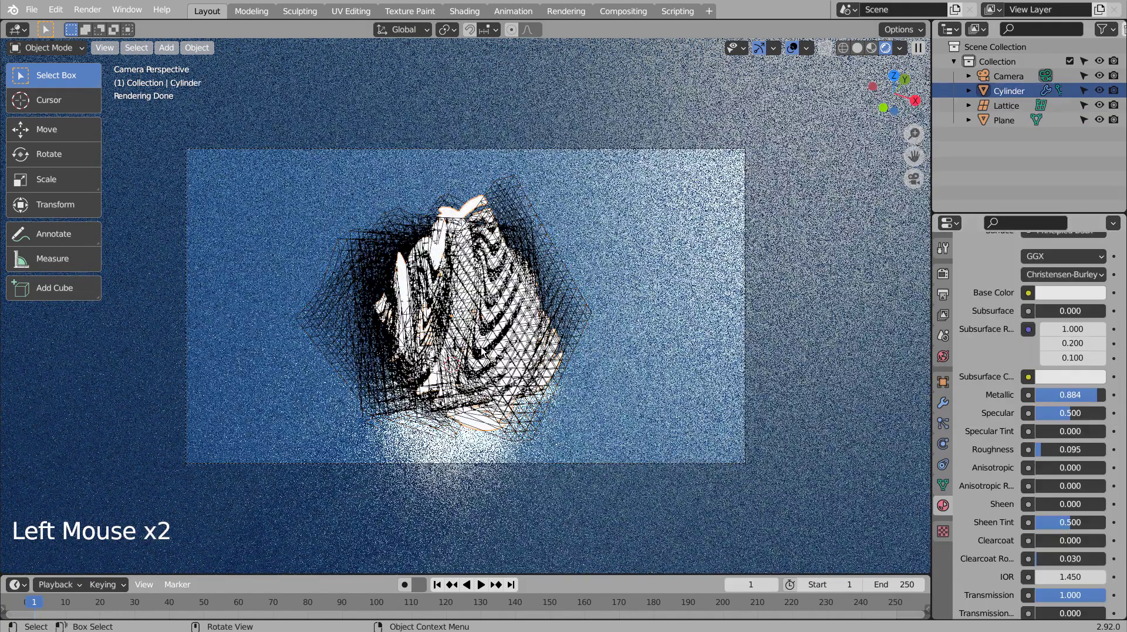
pyautogui.scroll(-10, 1032, 399)
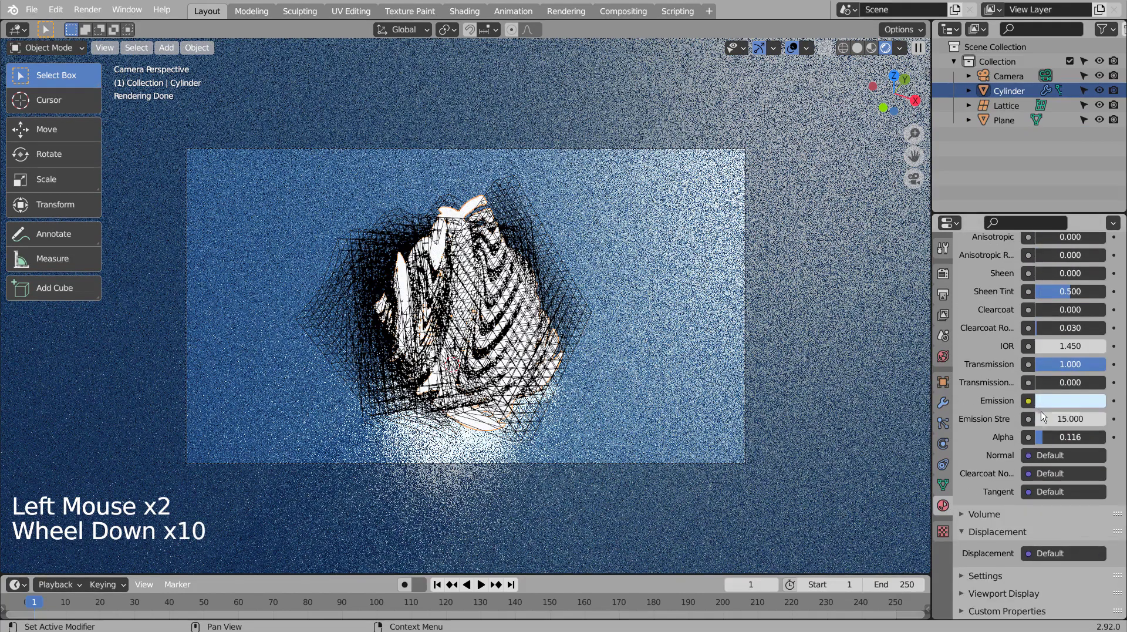
pyautogui.click(1057, 418)
pyautogui.write('0')
pyautogui.press('Return')
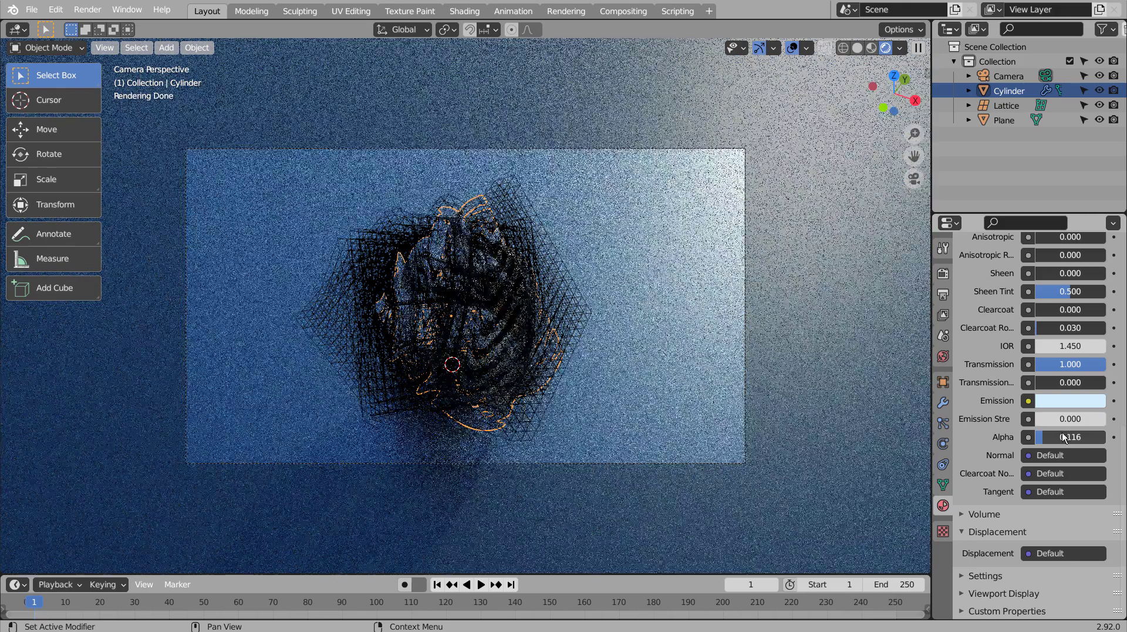
# - Set the cylinder material's base color to light pink-purple (hue 0.808, saturation 0.417, value 0.800) and its alpha to 0.405
pyautogui.scroll(14, 1066, 411)
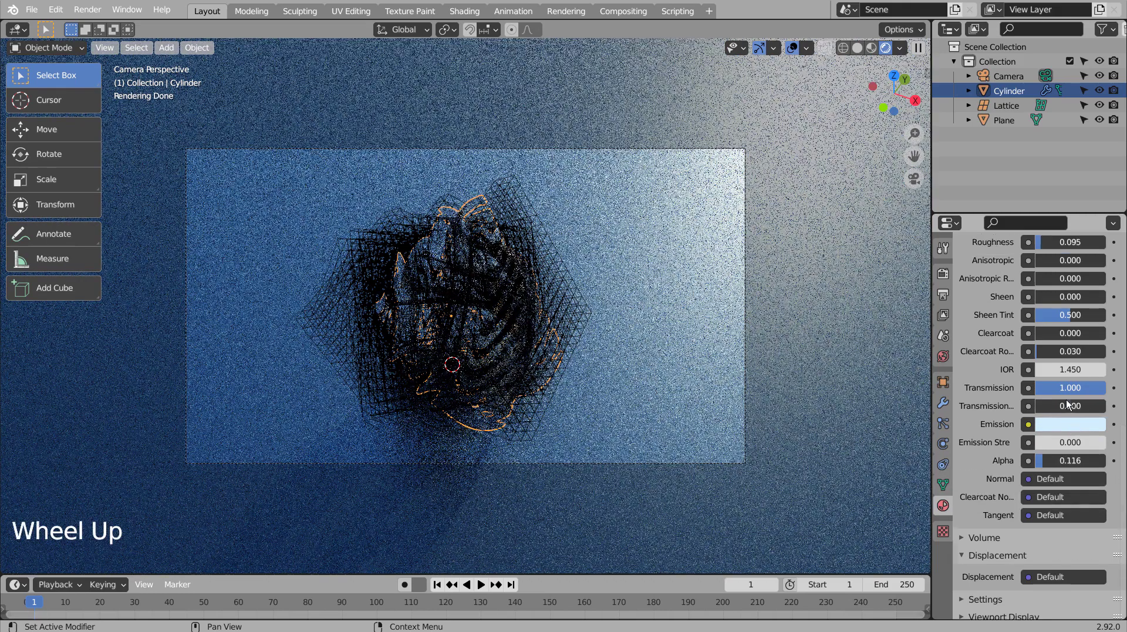
pyautogui.click(1070, 391)
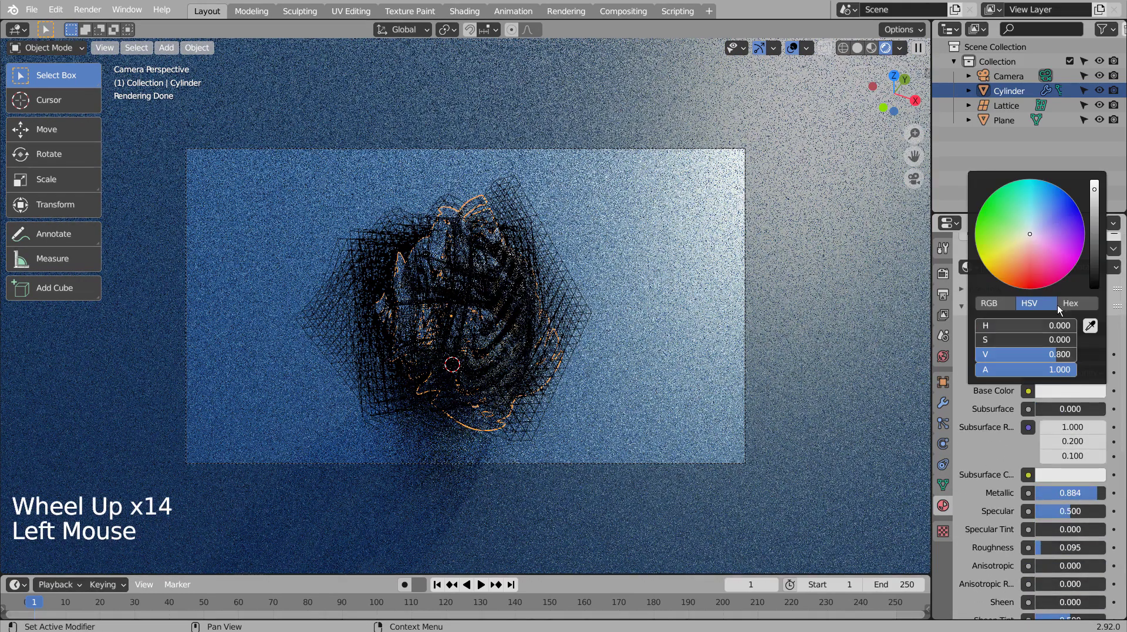
pyautogui.click(1041, 239)
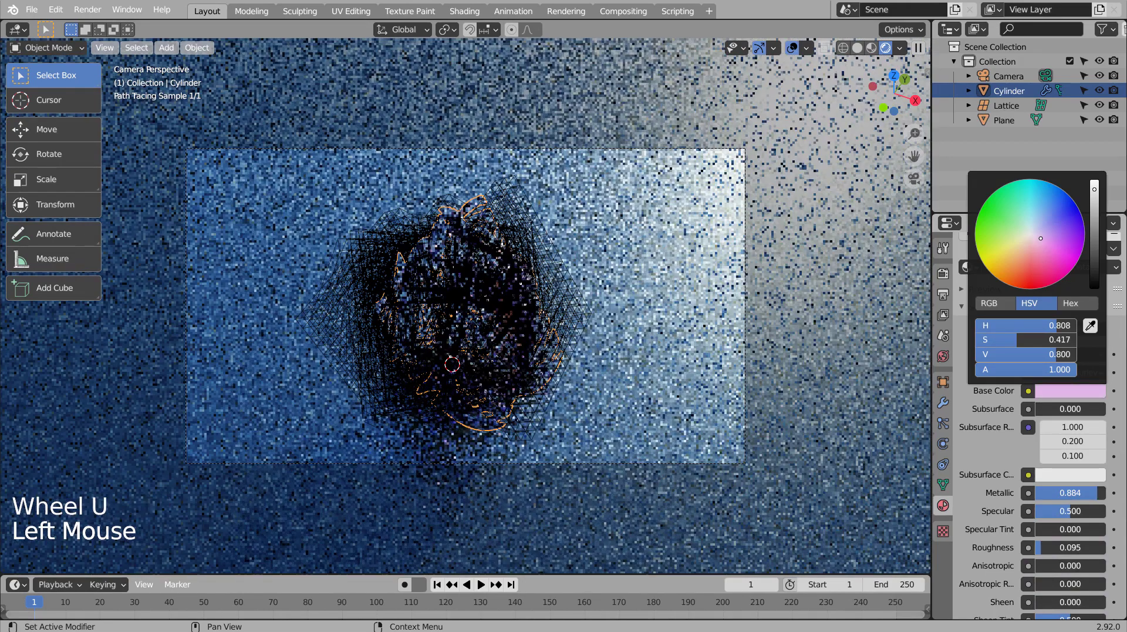
pyautogui.scroll(-15, 1015, 439)
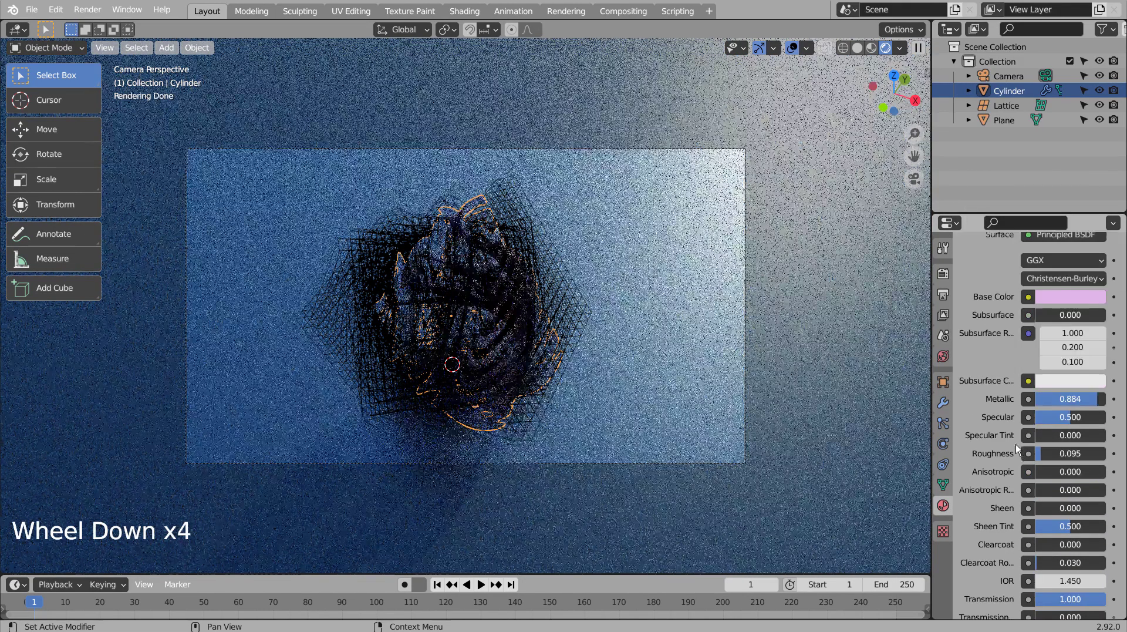
pyautogui.moveTo(1062, 441); pyautogui.dragTo(1083, 441)
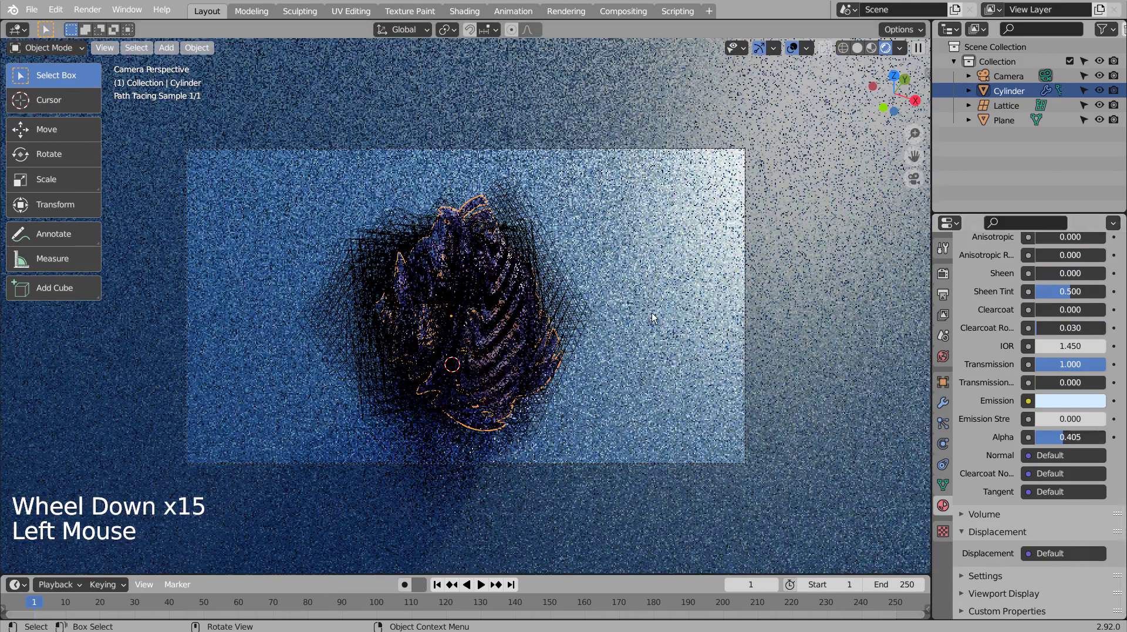
# - Select the ground plane and set the world sky texture's strength to 0.3
pyautogui.click(653, 317)
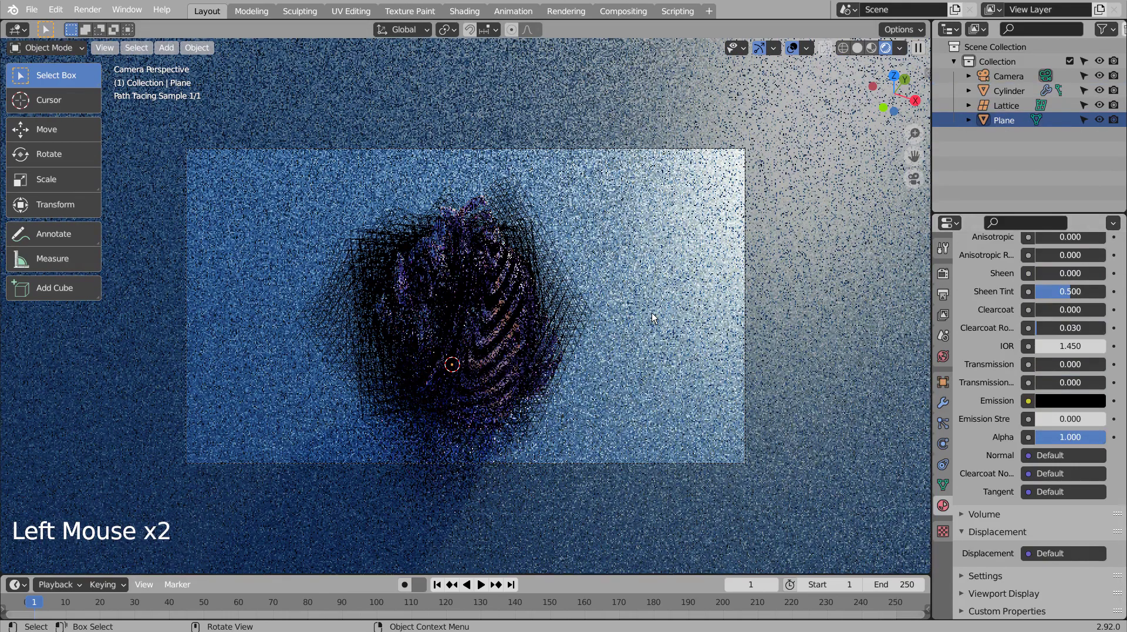
pyautogui.click(943, 356)
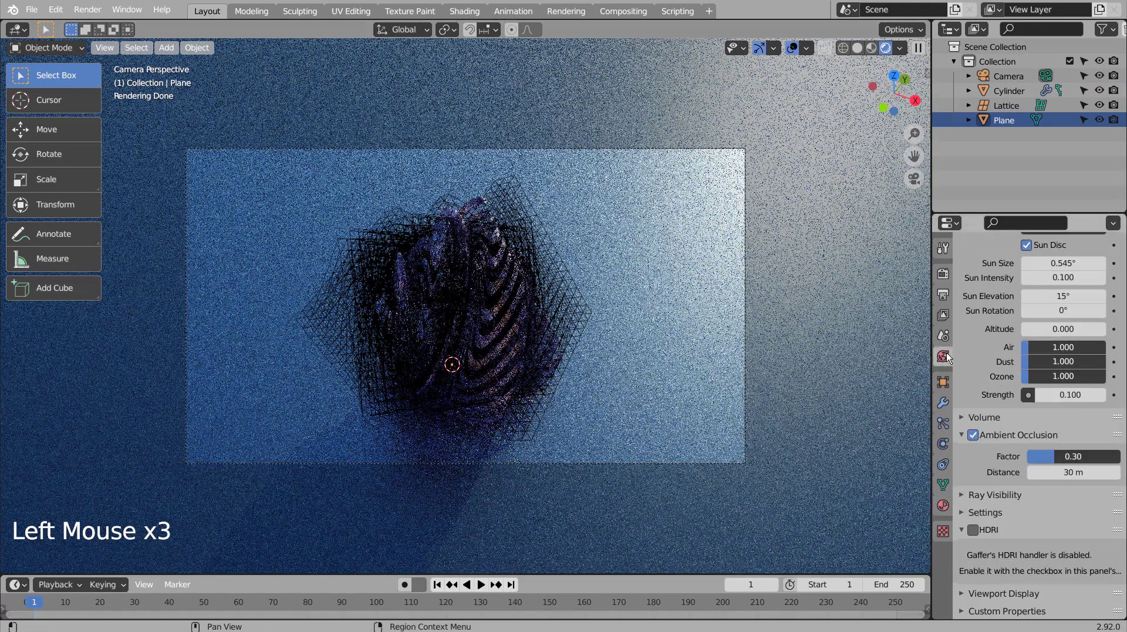
pyautogui.click(1063, 395)
pyautogui.write('.3')
pyautogui.press('Return')
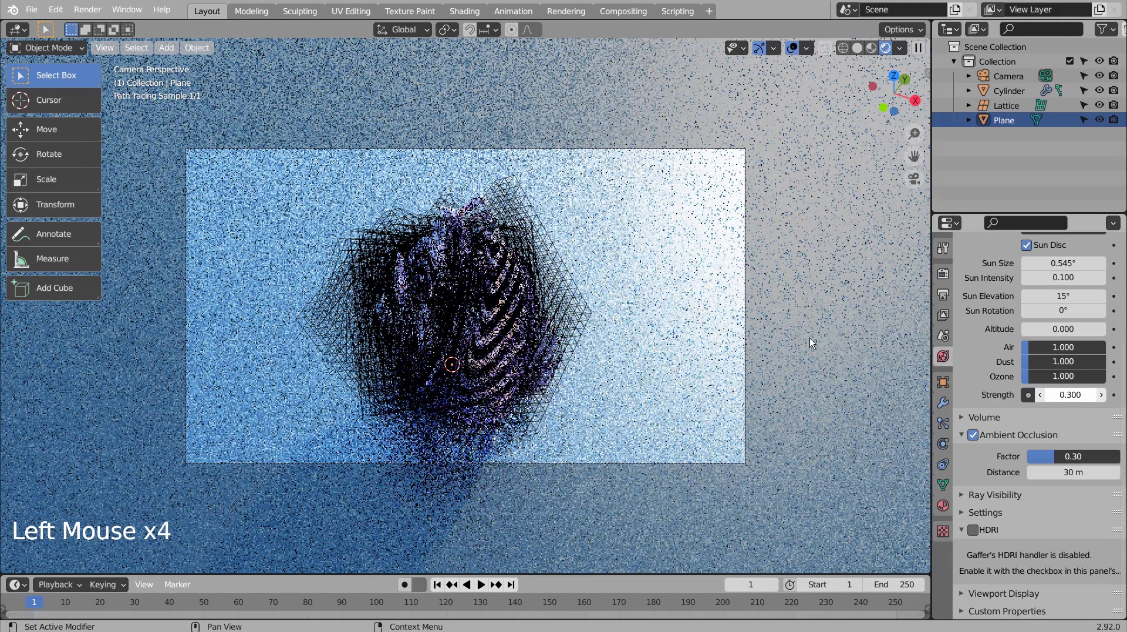
pyautogui.click(606, 297)
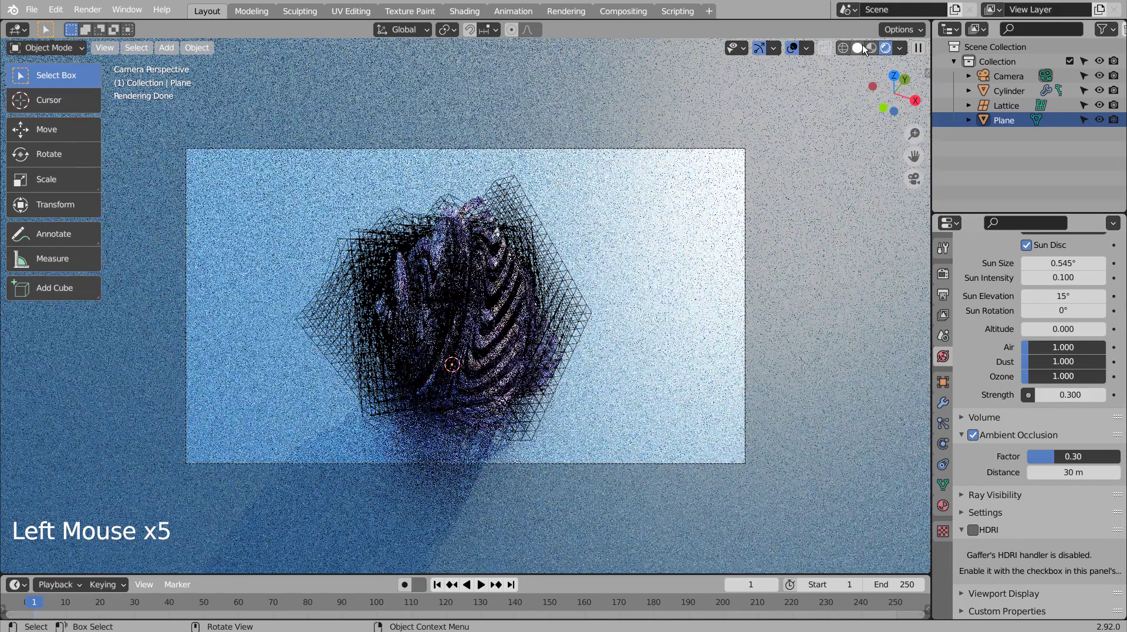
# - Switch the viewport to solid shading, save the file and start rendering the image
pyautogui.click(858, 47)
pyautogui.click(780, 182)
pyautogui.press('F12')
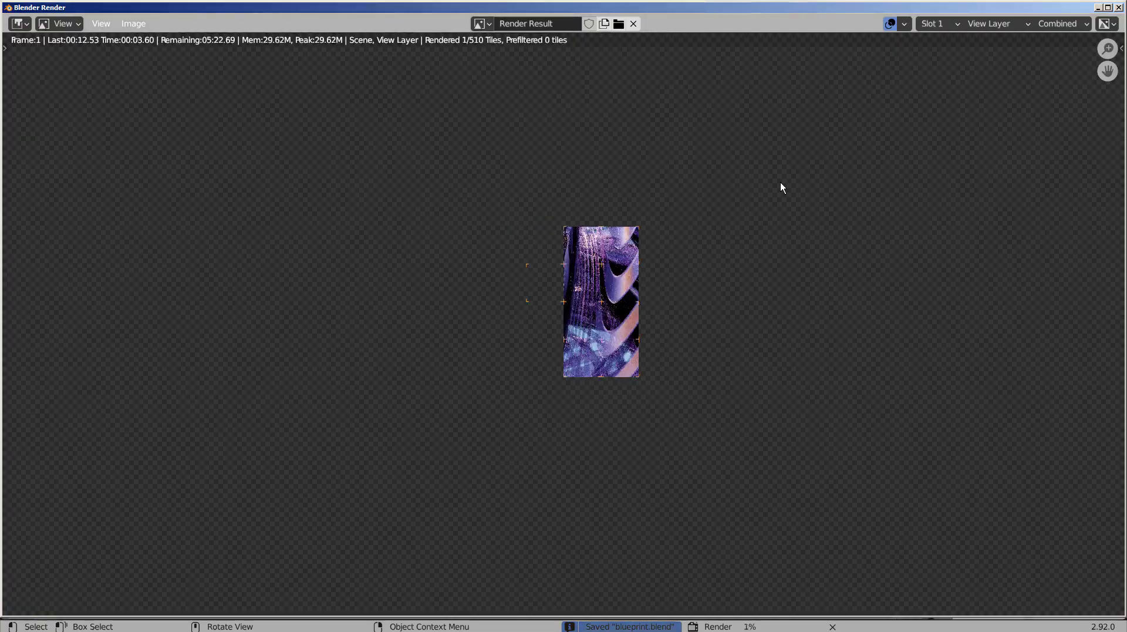